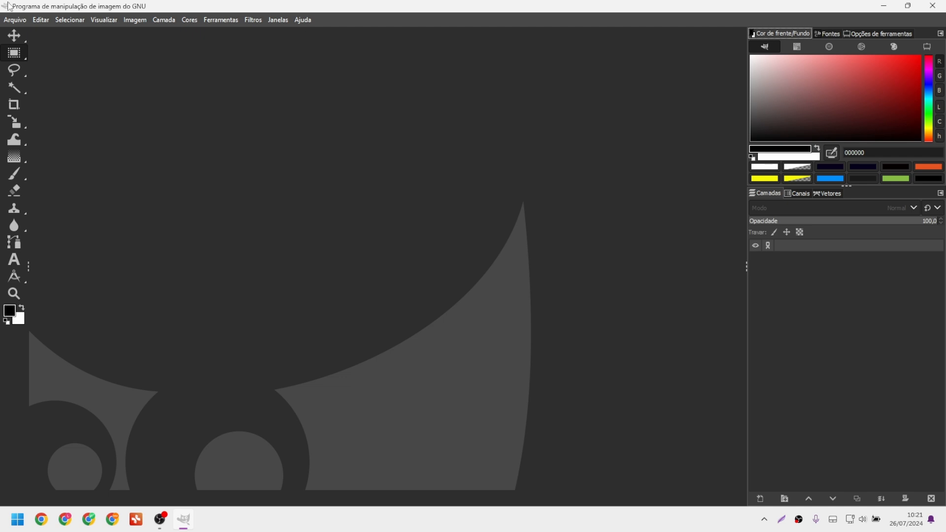
# Create a new image from Arquivo > Nova, confirming the entered canvas size.
pyautogui.click(14, 19)
pyautogui.click(28, 39)
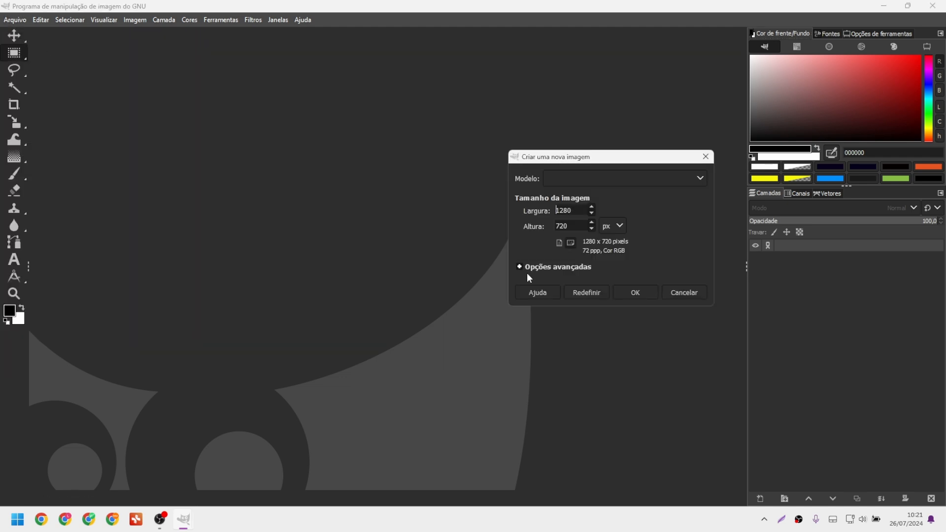
pyautogui.doubleClick(582, 206)
pyautogui.write('1920')
pyautogui.press('Tab')
pyautogui.write('1080')
pyautogui.press('Return')
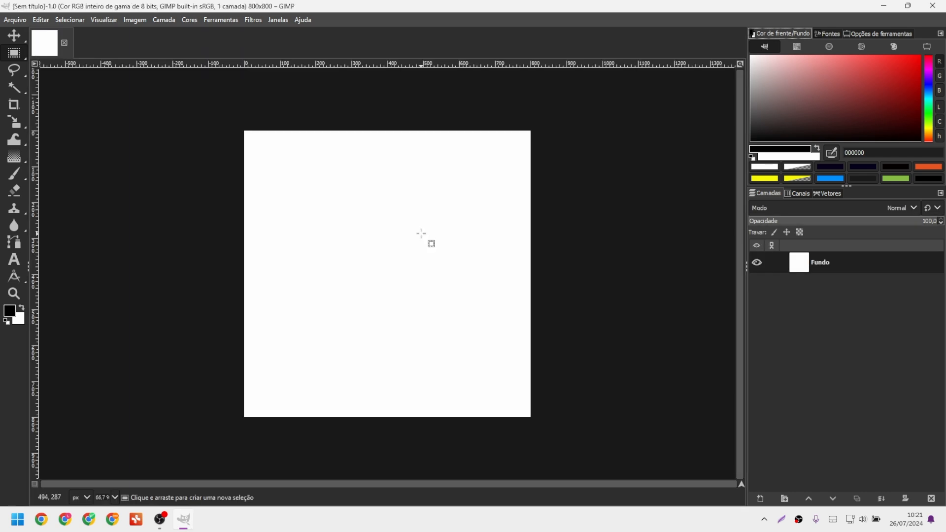
# Invert the Fundo layer with Cores > Inverter so the white background turns black.
pyautogui.click(832, 257)
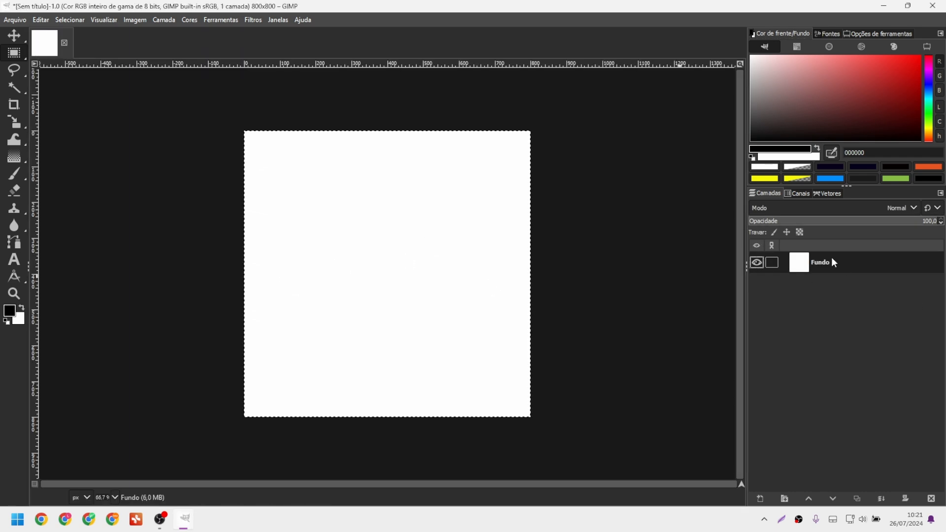
pyautogui.click(196, 148)
pyautogui.click(190, 19)
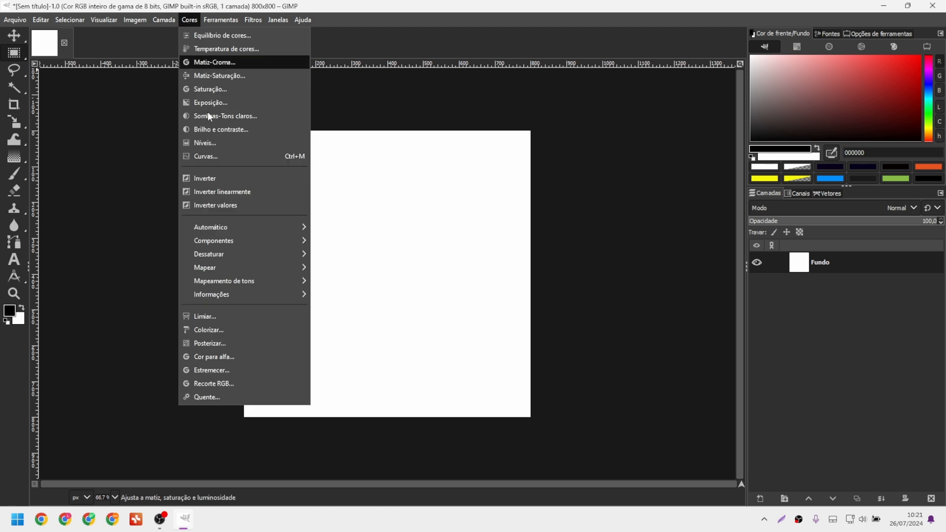
pyautogui.click(209, 180)
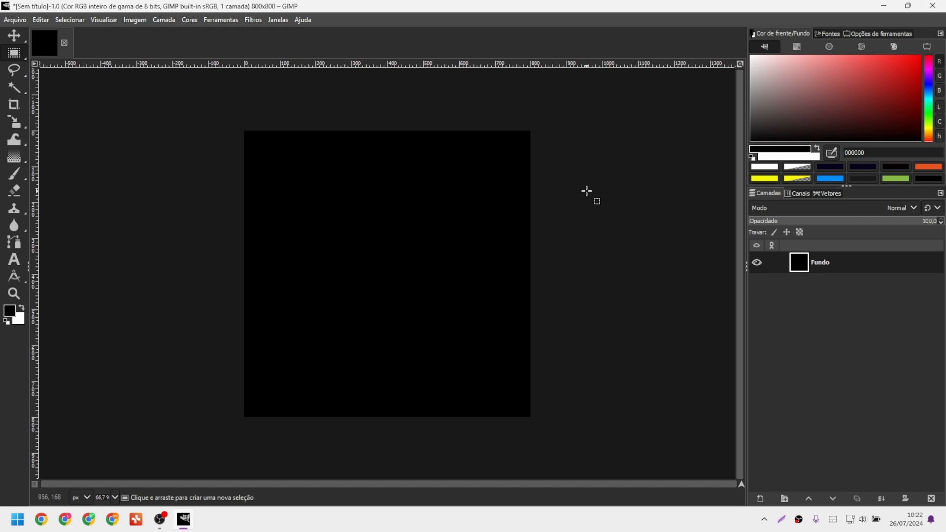
pyautogui.hotkey('shift', 's')
pyautogui.click(487, 235)
pyautogui.moveTo(520, 386)
pyautogui.mouseDown()
pyautogui.moveTo(450, 313)
pyautogui.moveTo(345, 244)
pyautogui.moveTo(528, 386)
pyautogui.mouseUp()
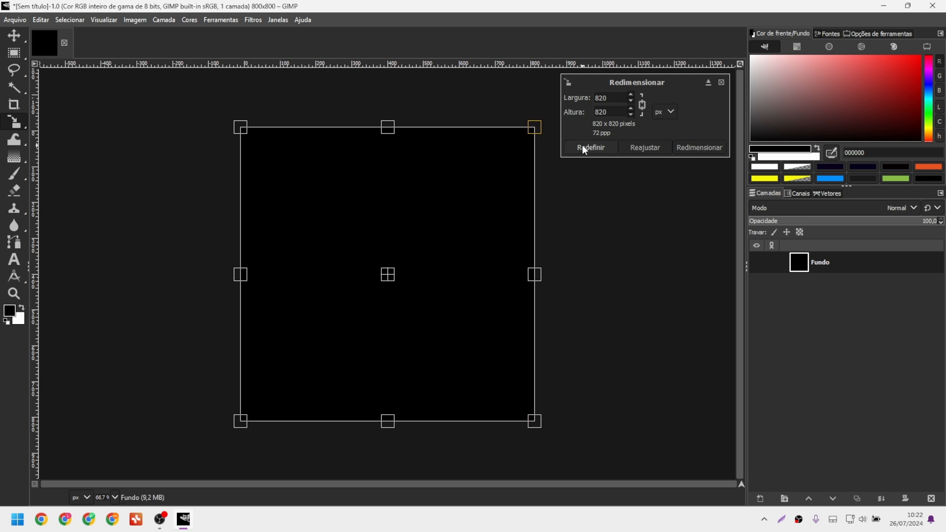
pyautogui.click(584, 147)
pyautogui.click(13, 54)
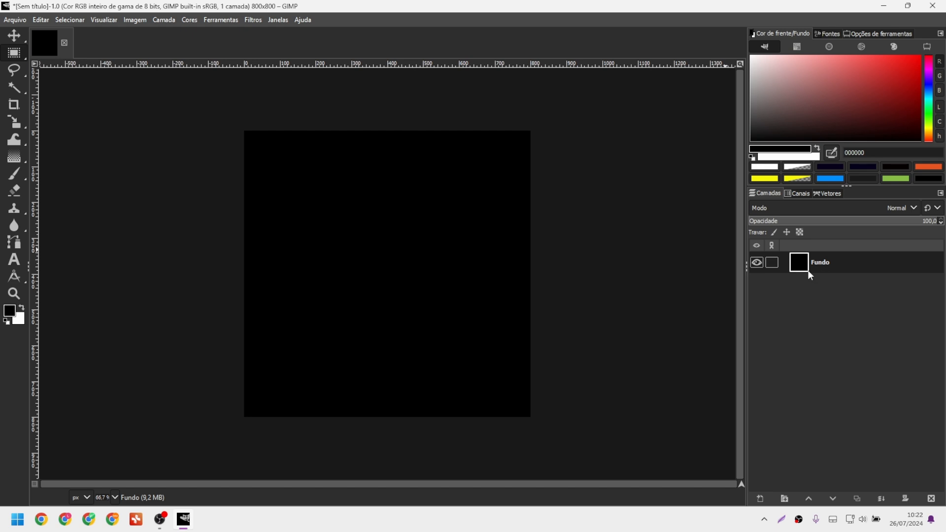
pyautogui.click(761, 500)
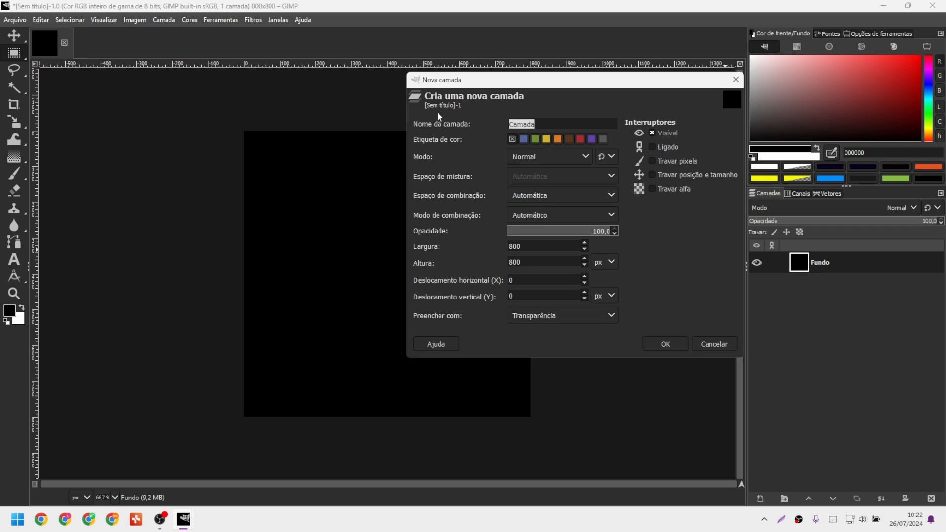
pyautogui.hotkey('alt', '1')
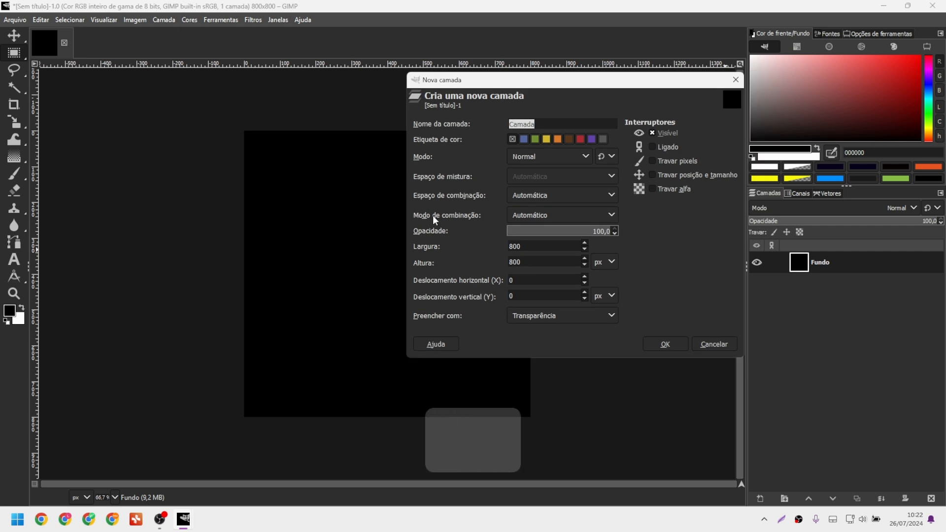
pyautogui.moveTo(398, 79)
pyautogui.mouseDown()
pyautogui.moveTo(850, 282)
pyautogui.moveTo(351, 177)
pyautogui.mouseUp()
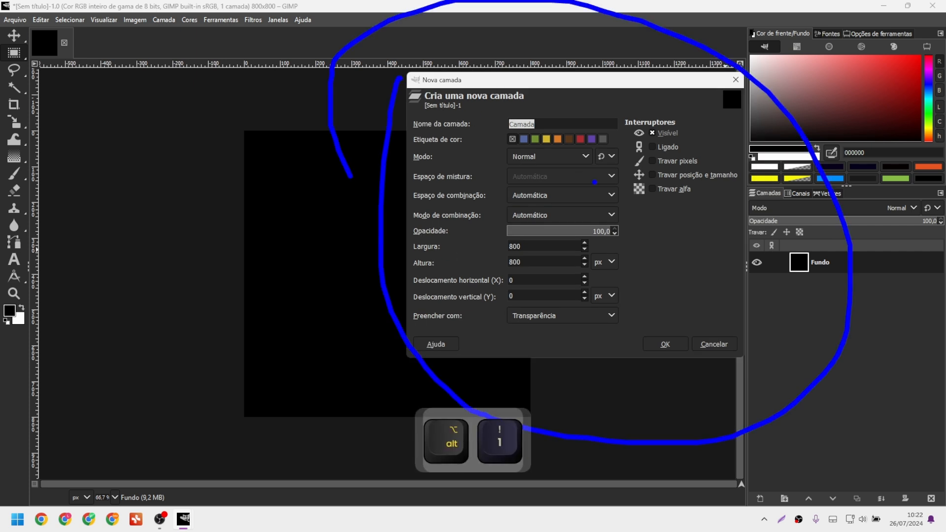
pyautogui.press('Escape')
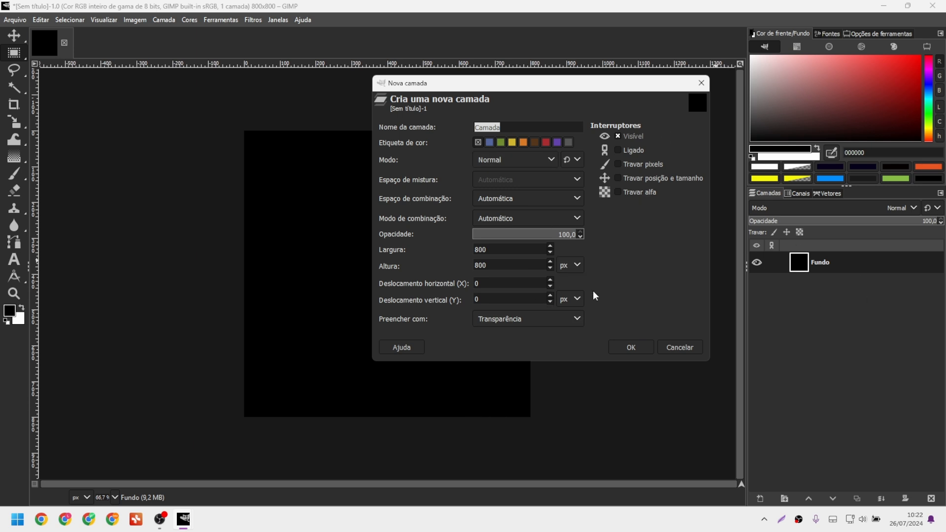
pyautogui.click(685, 350)
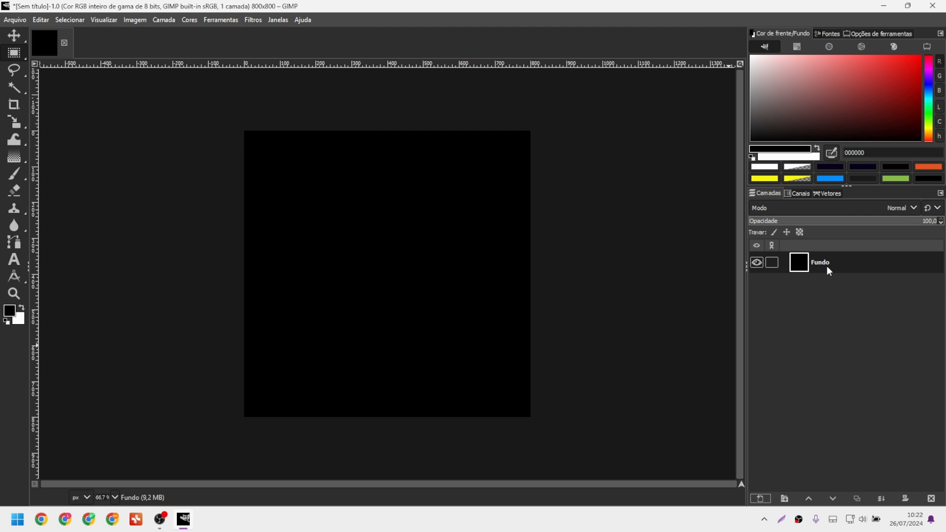
pyautogui.press('ctrl')
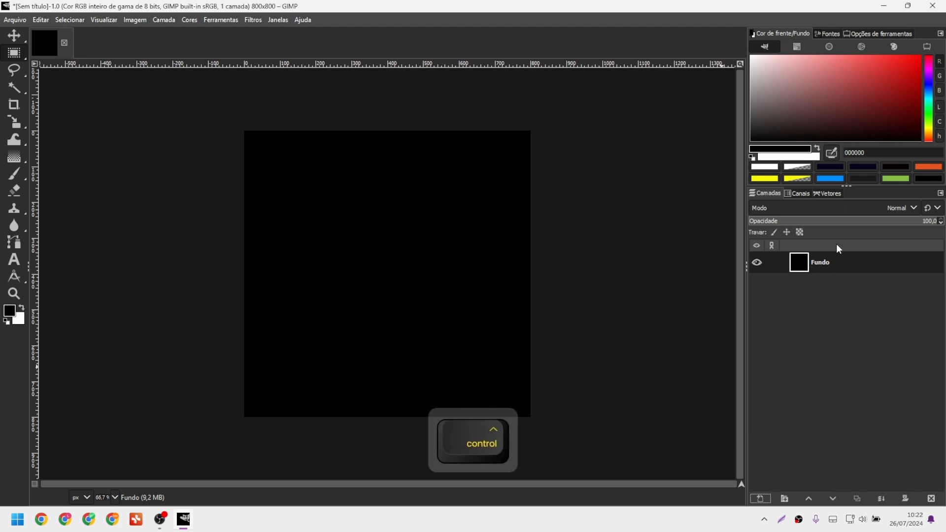
# Open Editar > Atalhos de teclado and filter the list with 'nova cam'.
pyautogui.click(43, 23)
pyautogui.click(53, 358)
pyautogui.write('nova cam')
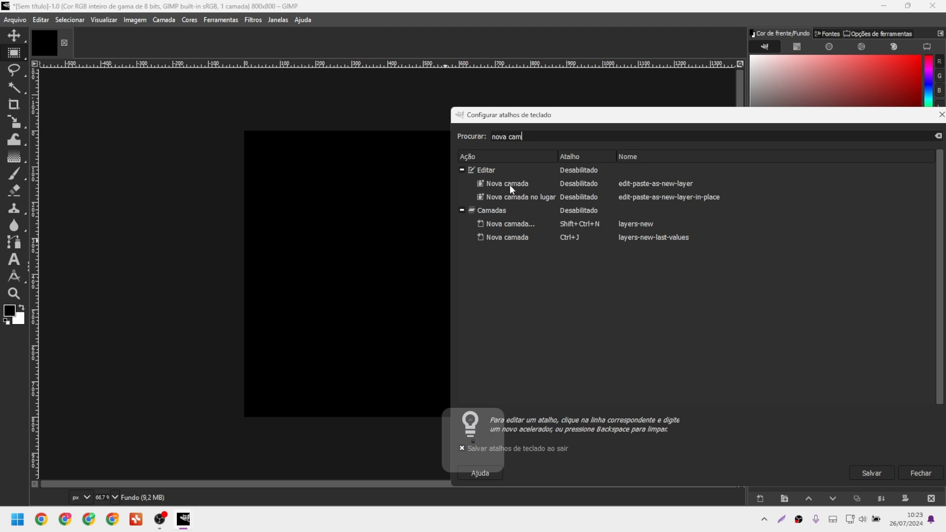
# Re-enter Shift+Ctrl+N for 'Nova camada...' and close the shortcut settings.
pyautogui.click(490, 212)
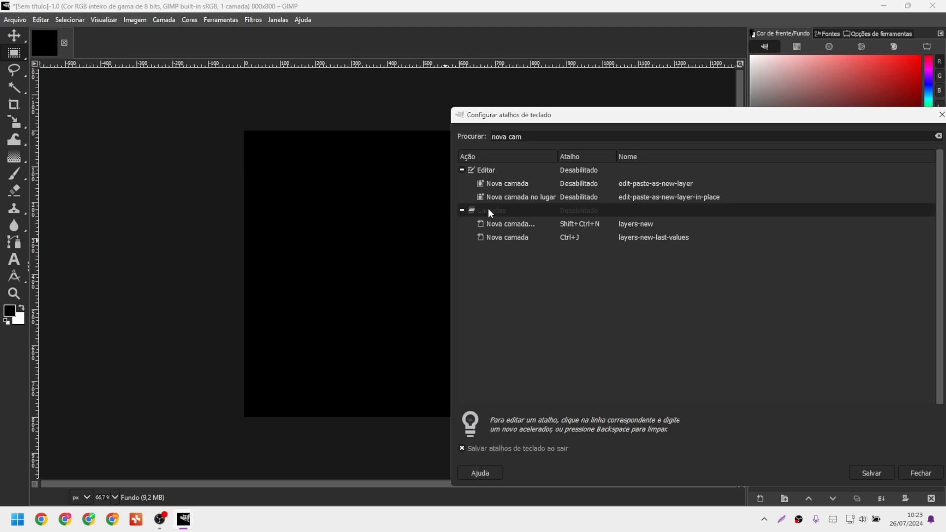
pyautogui.click(495, 227)
pyautogui.hotkey('ctrl', 'shift', 'n')
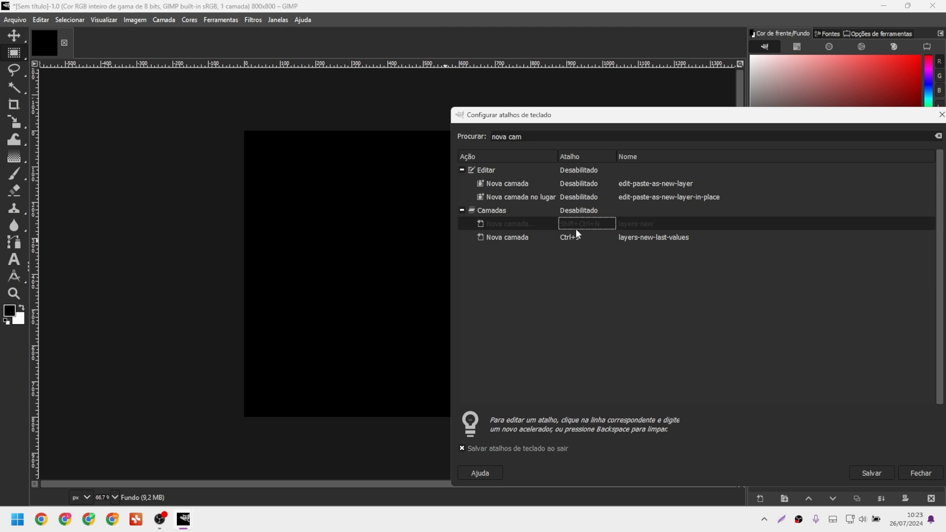
pyautogui.press('capslock')
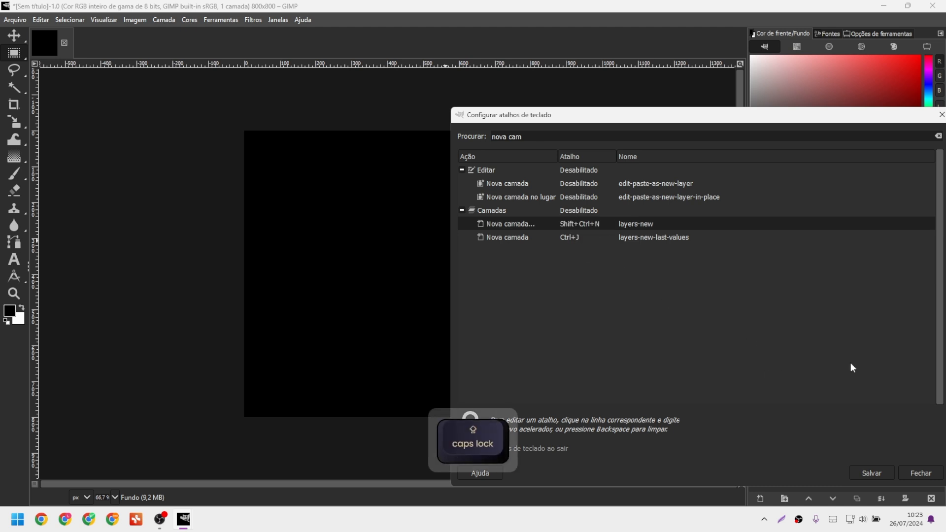
pyautogui.click(916, 472)
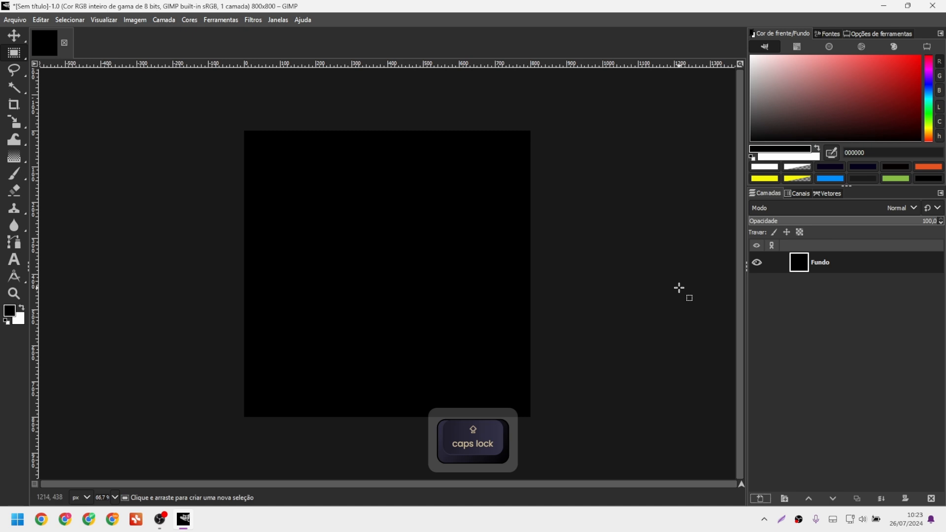
# Add layers with Ctrl+J, undo back to Fundo, and reopen the shortcut editor filtered by 'NOVA CAM'.
pyautogui.hotkey('ctrl', 'j')
pyautogui.hotkey('ctrl', 'j')
pyautogui.hotkey('ctrl', 'j')
pyautogui.hotkey('ctrl', 'j')
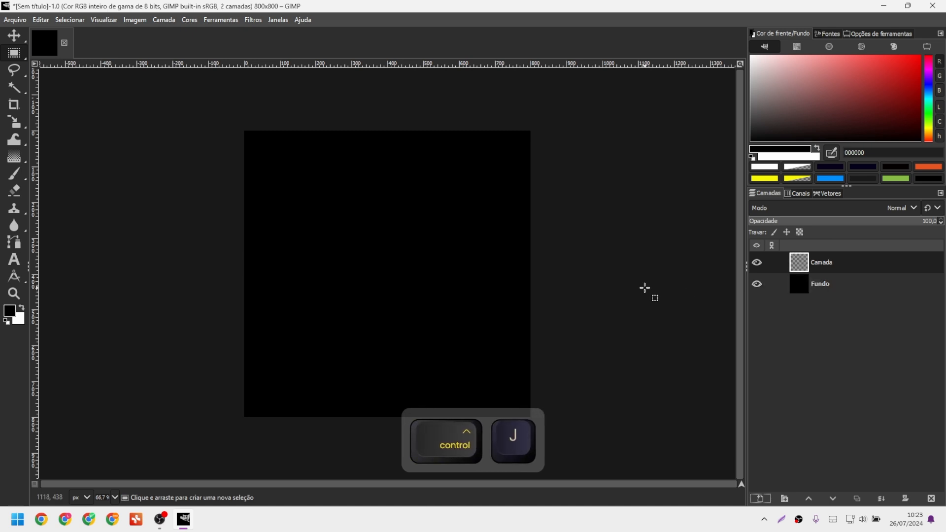
pyautogui.hotkey('ctrl', 'z')
pyautogui.hotkey('ctrl', 'z')
pyautogui.hotkey('ctrl', 'z')
pyautogui.hotkey('ctrl', 'z')
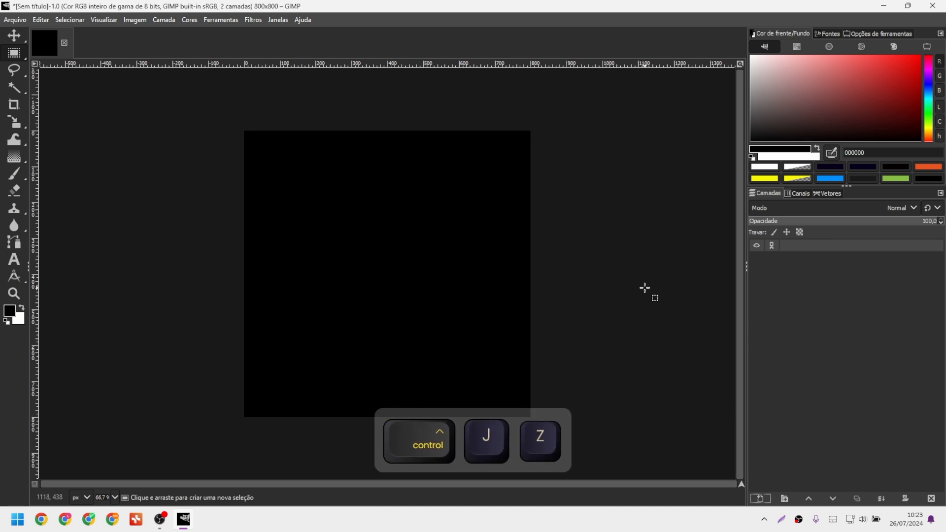
pyautogui.click(41, 19)
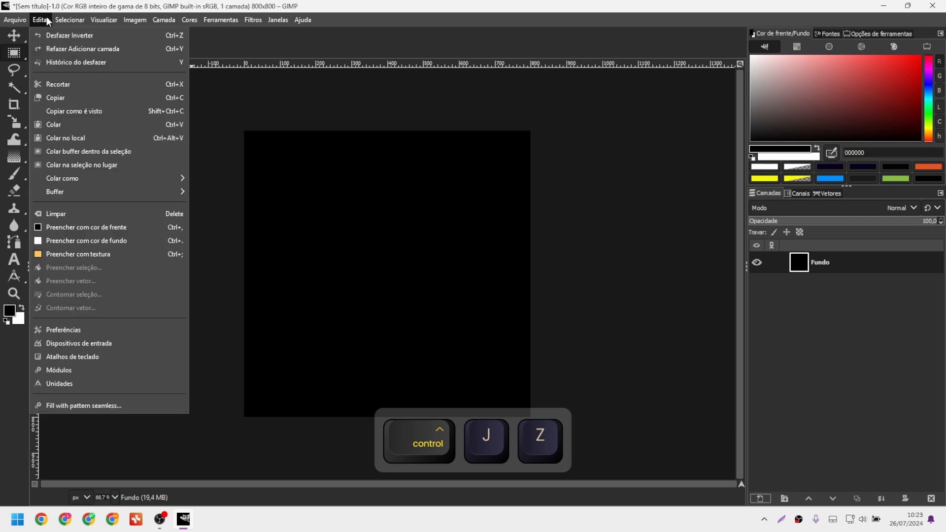
pyautogui.click(98, 356)
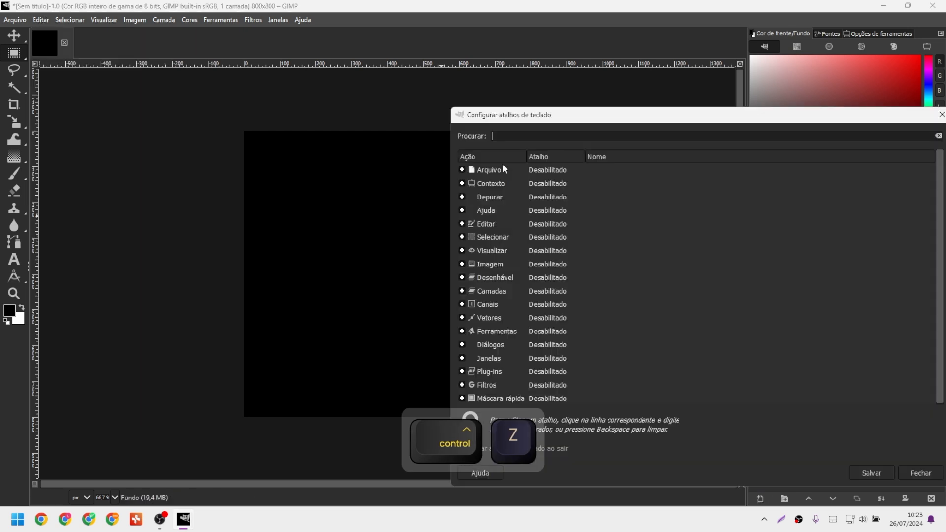
pyautogui.write('CAMADA')
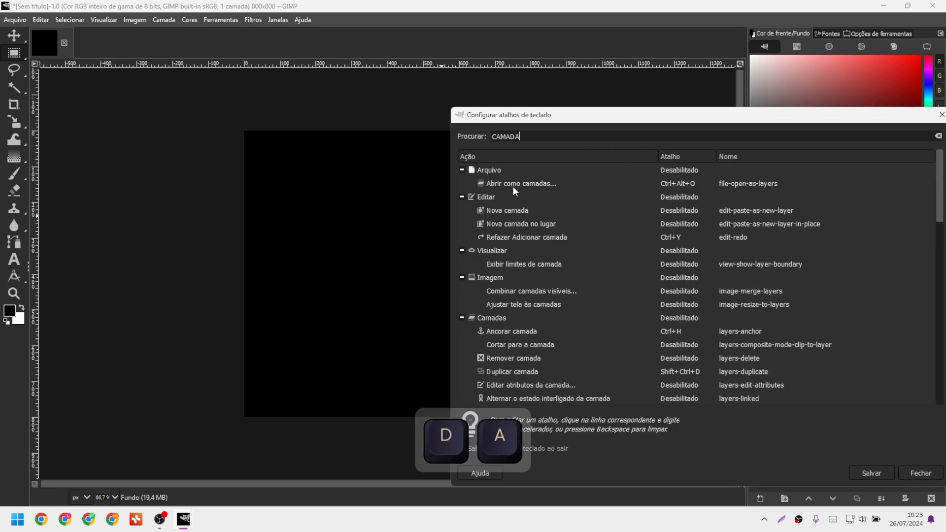
pyautogui.hotkey('ctrl', 'a')
pyautogui.write('NOVA CAM')
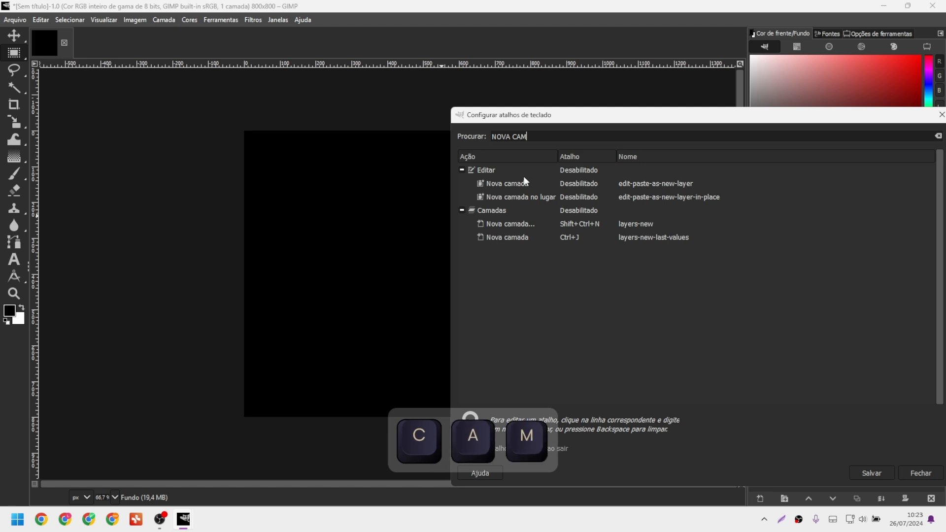
# Clear the 'Nova camada...' shortcut, give 'Nova camada' Shift+Ctrl+Alt+A, and test it.
pyautogui.click(583, 225)
pyautogui.press('Return')
pyautogui.click(577, 239)
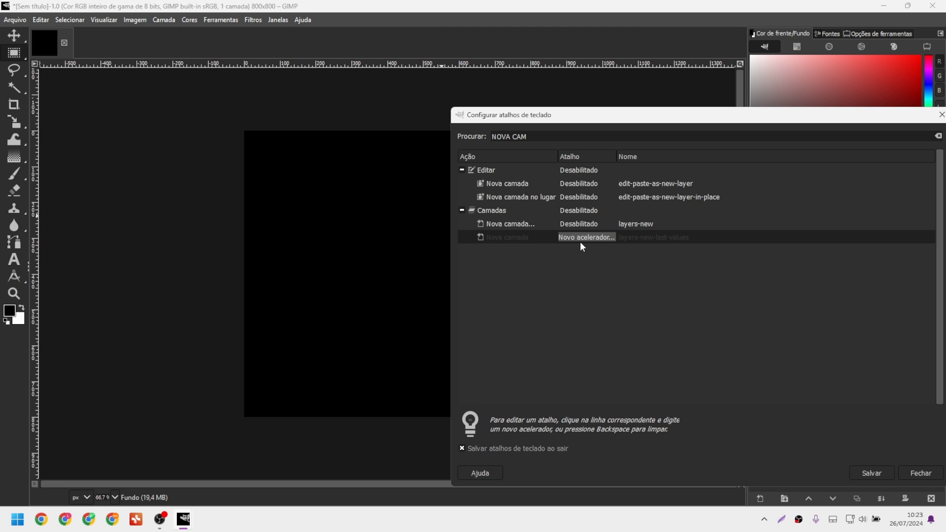
pyautogui.hotkey('ctrl', 'alt')
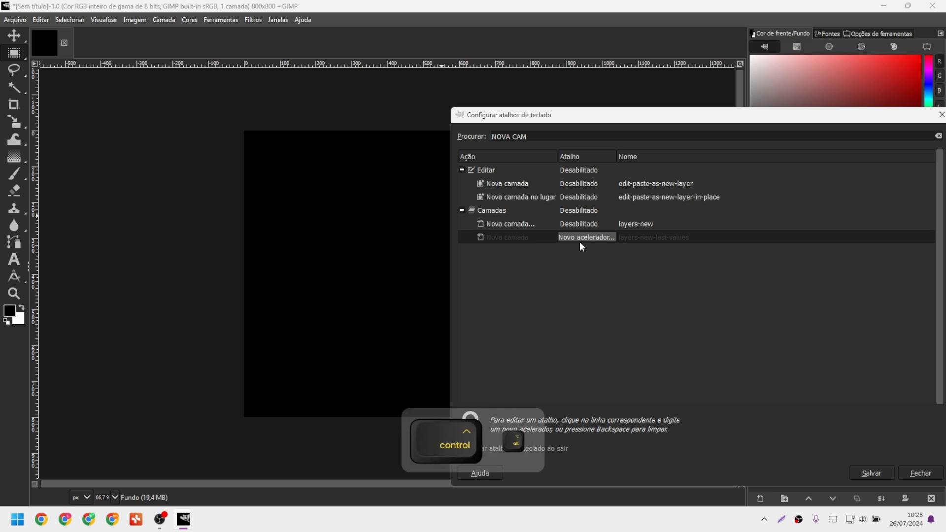
pyautogui.hotkey('ctrl', 'alt', 'a')
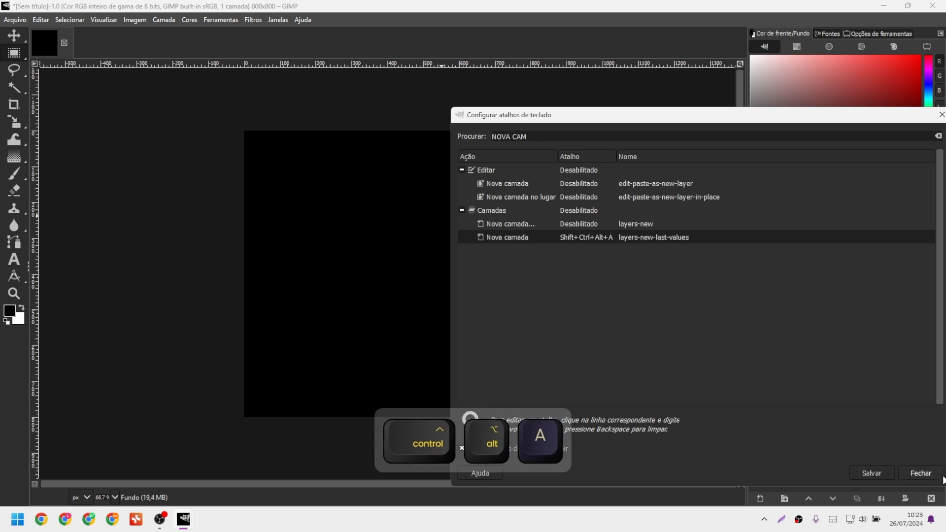
pyautogui.click(928, 475)
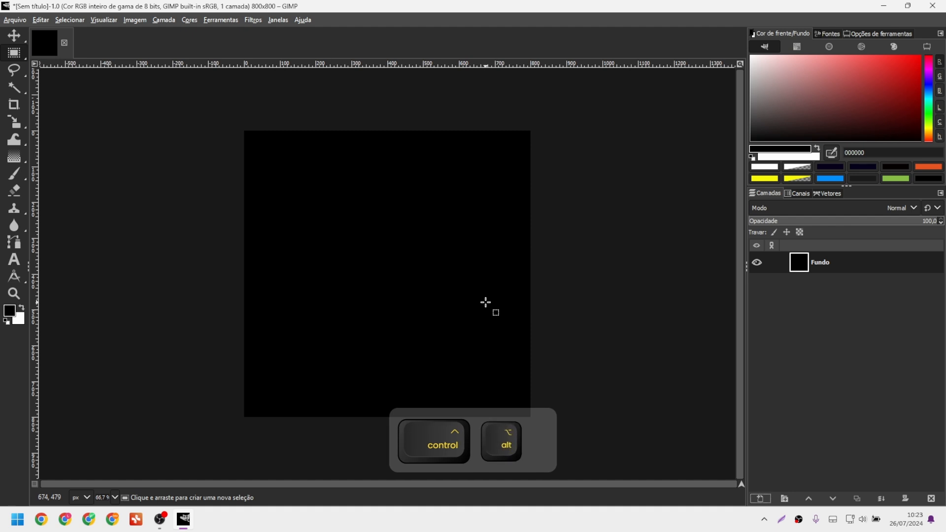
pyautogui.hotkey('ctrl', 'alt', 'a')
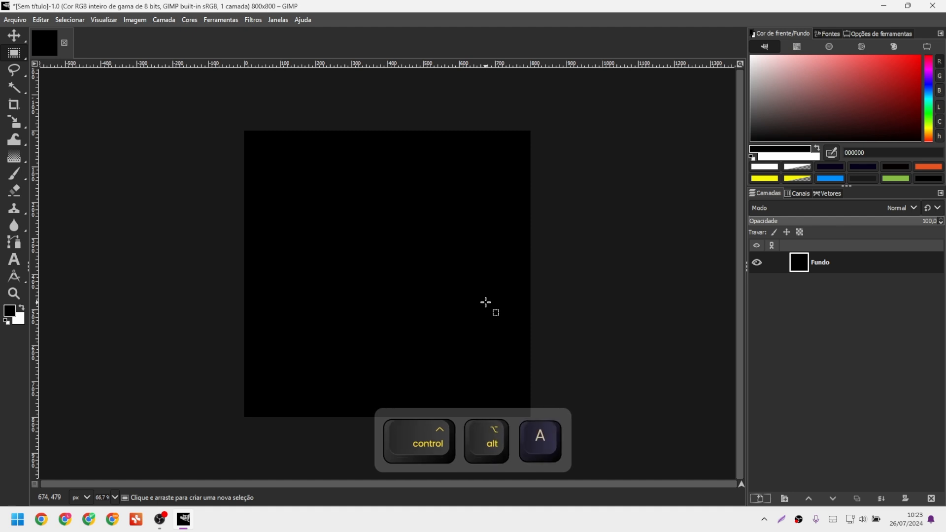
# Search 'NOVA CAMA' and change the layers-new-last-values shortcut to Ctrl+Alt+A.
pyautogui.click(40, 21)
pyautogui.click(88, 356)
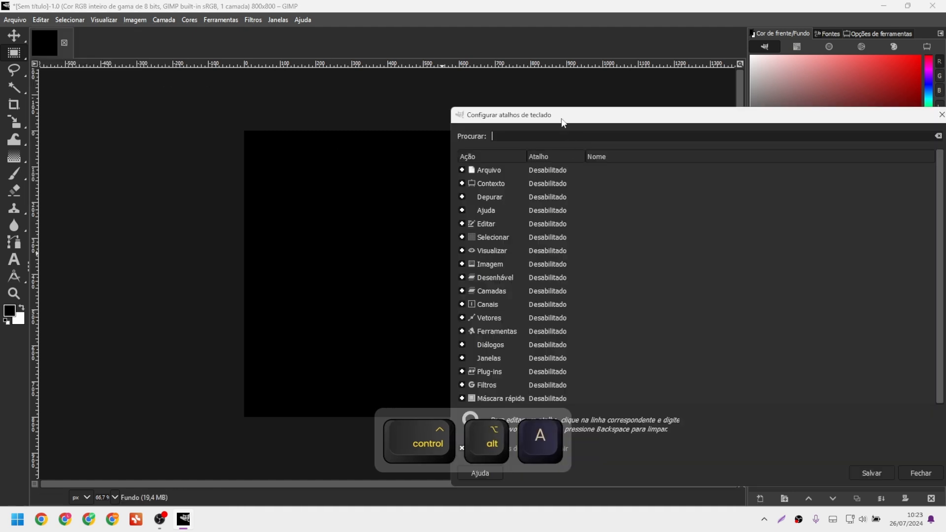
pyautogui.write('NOVA')
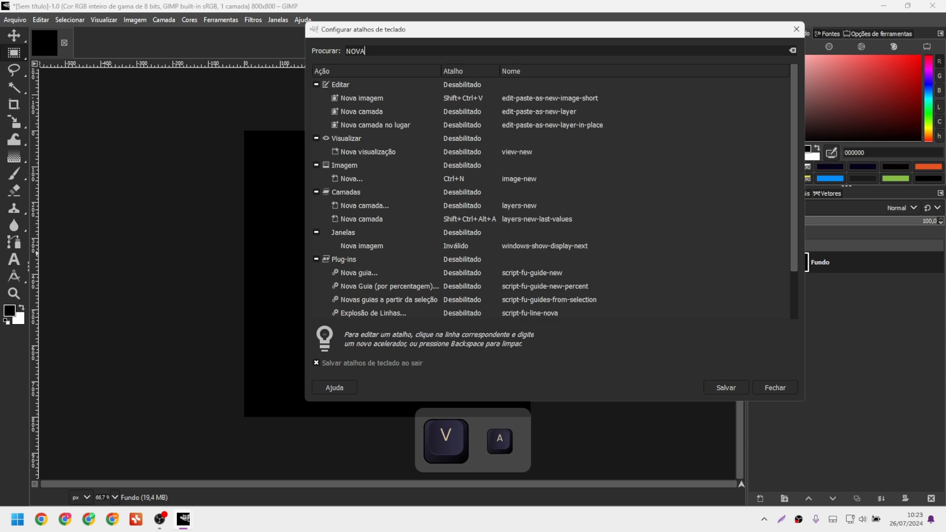
pyautogui.write(' CAMA')
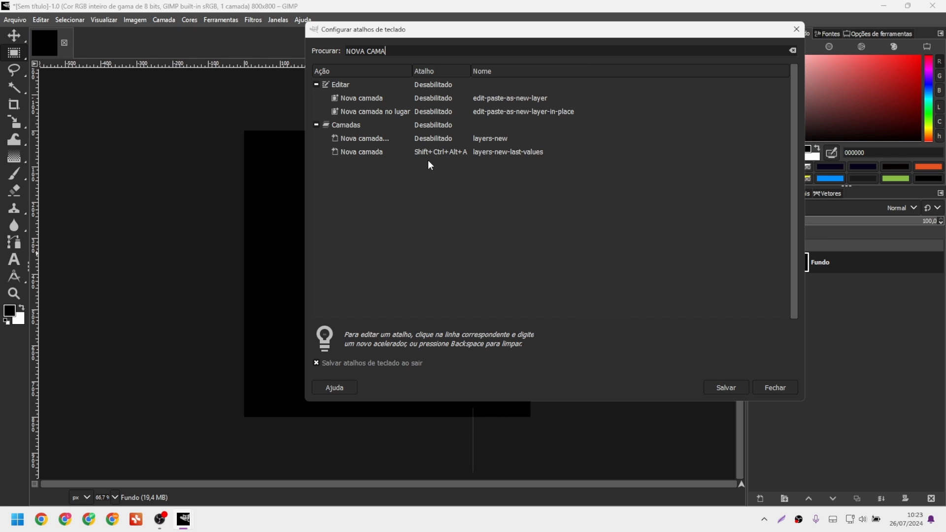
pyautogui.press('capslock')
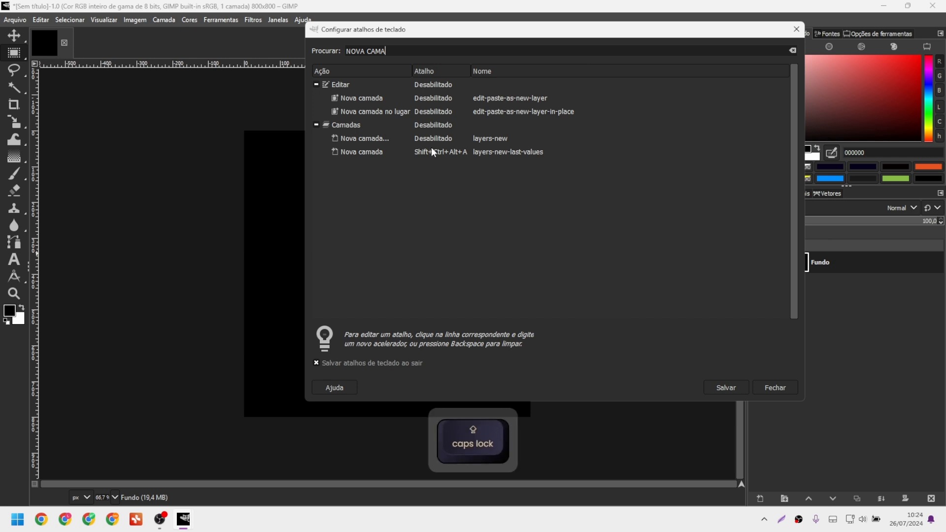
pyautogui.click(430, 157)
pyautogui.hotkey('ctrl', 'alt', 'a')
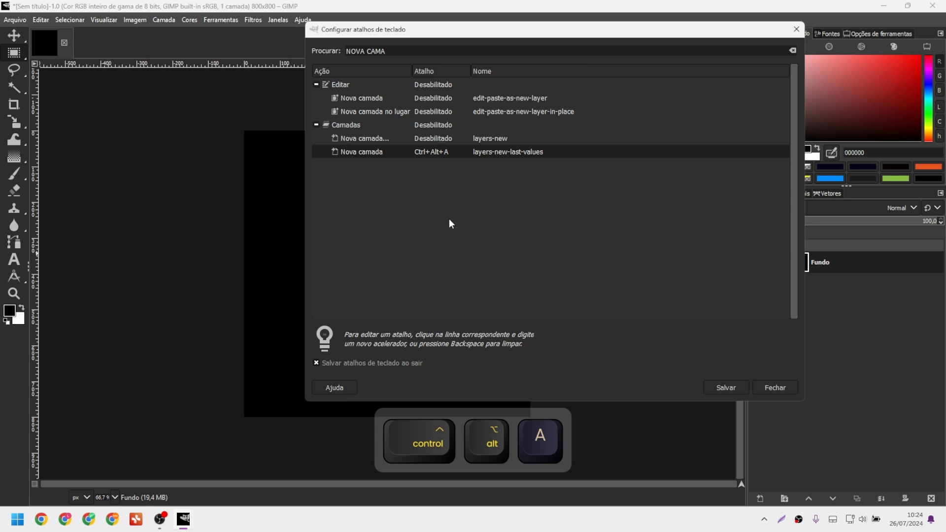
pyautogui.click(773, 387)
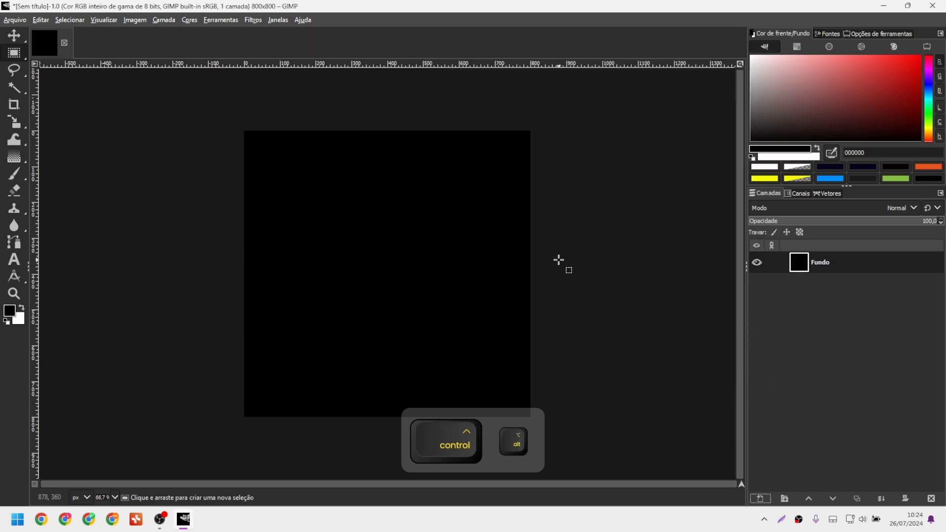
# Add an empty layer with Ctrl+Alt+A and open the shortcut editor filtered by 'camada'.
pyautogui.hotkey('ctrl', 'alt', 'a')
pyautogui.hotkey('ctrl', 'alt', 'a')
pyautogui.hotkey('ctrl', 'alt', 'a')
pyautogui.hotkey('ctrl', 'alt', 'a')
pyautogui.hotkey('ctrl', 'alt', 'a')
pyautogui.hotkey('ctrl', 'alt', 'a')
pyautogui.hotkey('ctrl', 'alt', 'a')
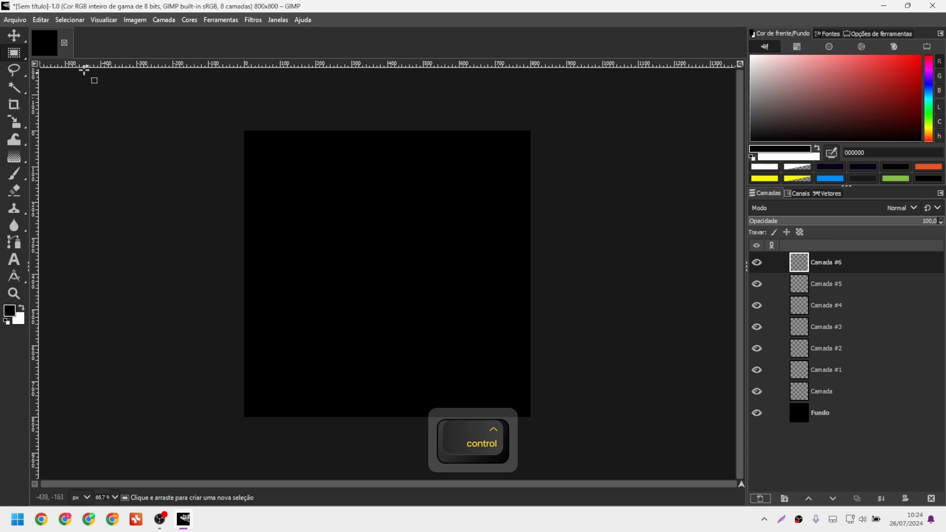
pyautogui.click(41, 20)
pyautogui.click(74, 357)
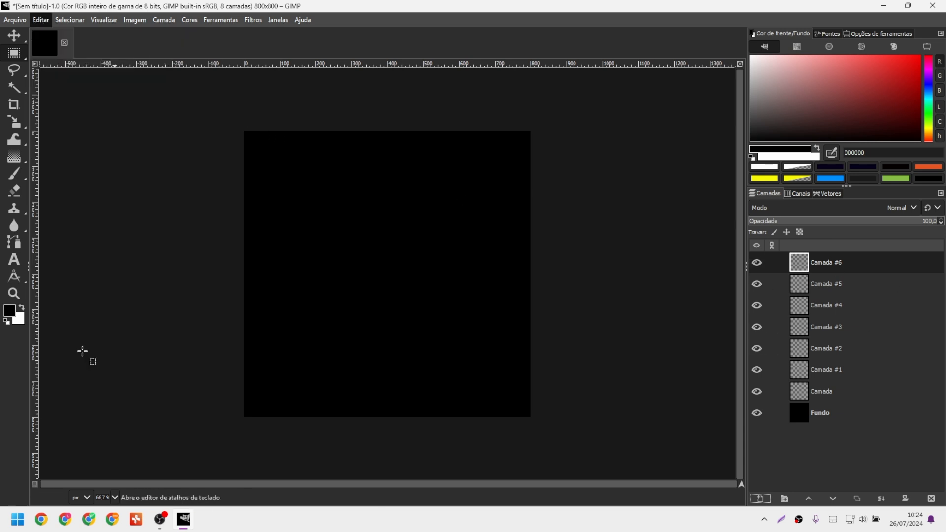
pyautogui.write('exclui')
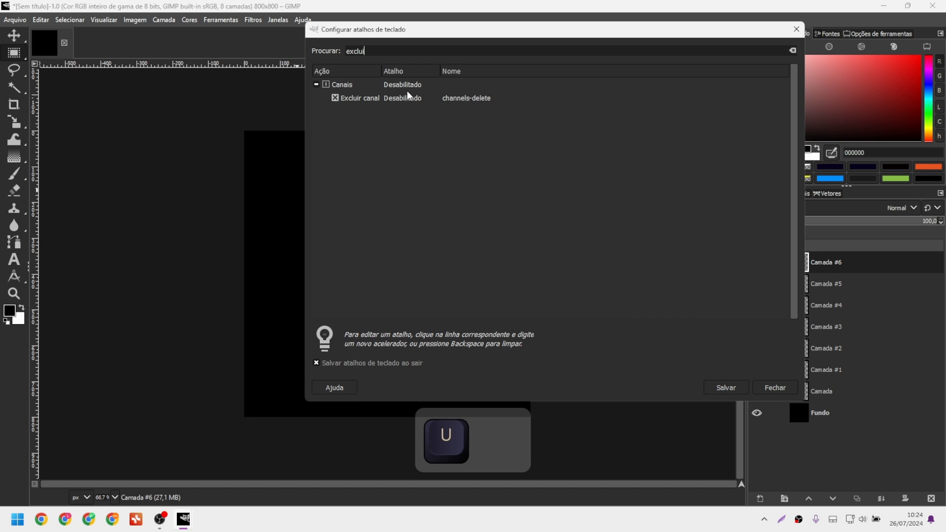
pyautogui.hotkey('ctrl', 'a')
pyautogui.write('camada')
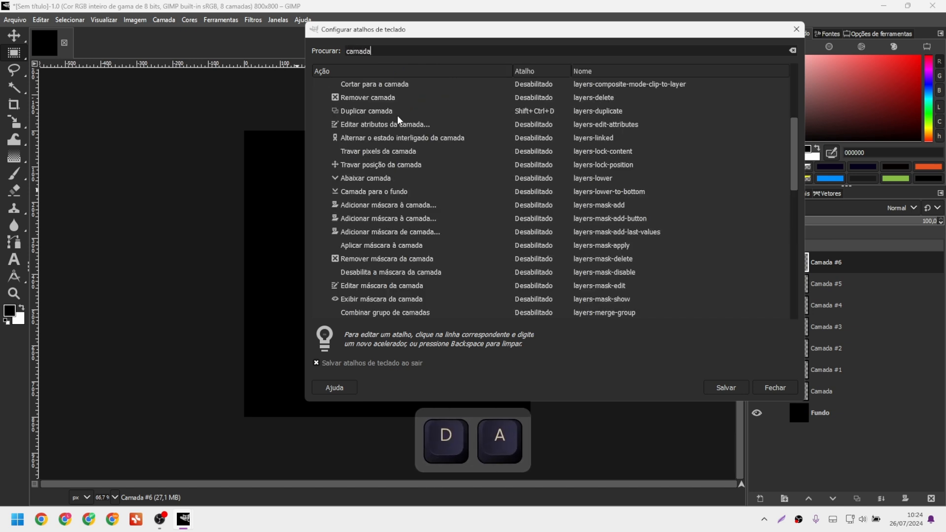
pyautogui.scroll(5, 401, 114)
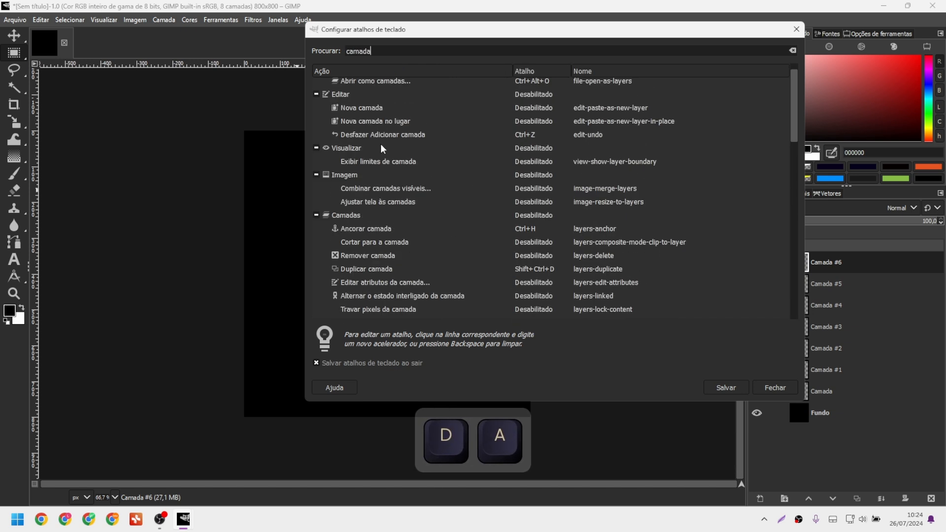
pyautogui.scroll(-1, 377, 256)
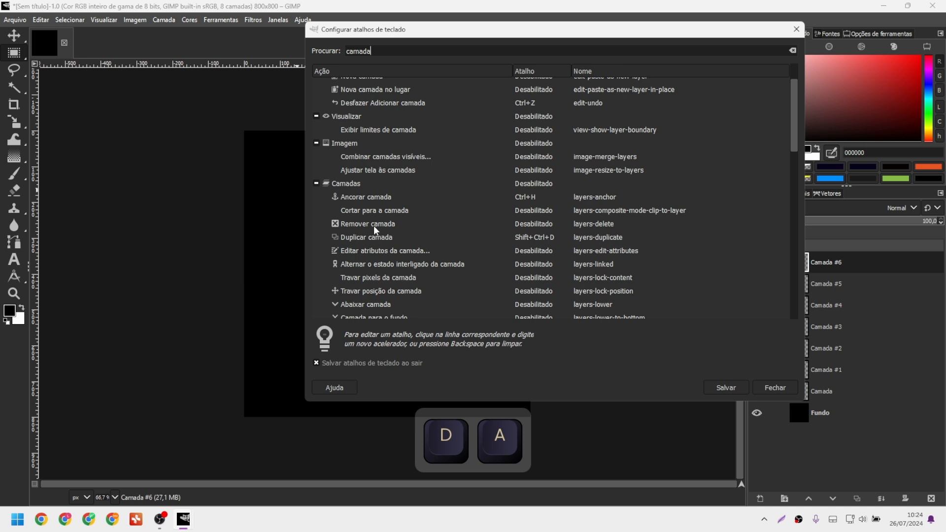
# Assign Ctrl+Alt+X to Remover camada after declining the Ctrl+X conflict with Recortar.
pyautogui.click(523, 225)
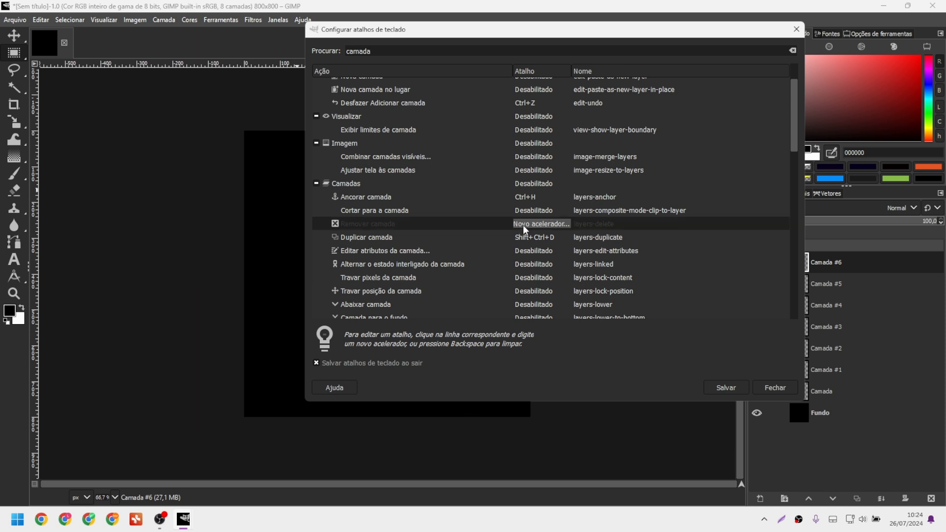
pyautogui.hotkey('ctrl', 'x')
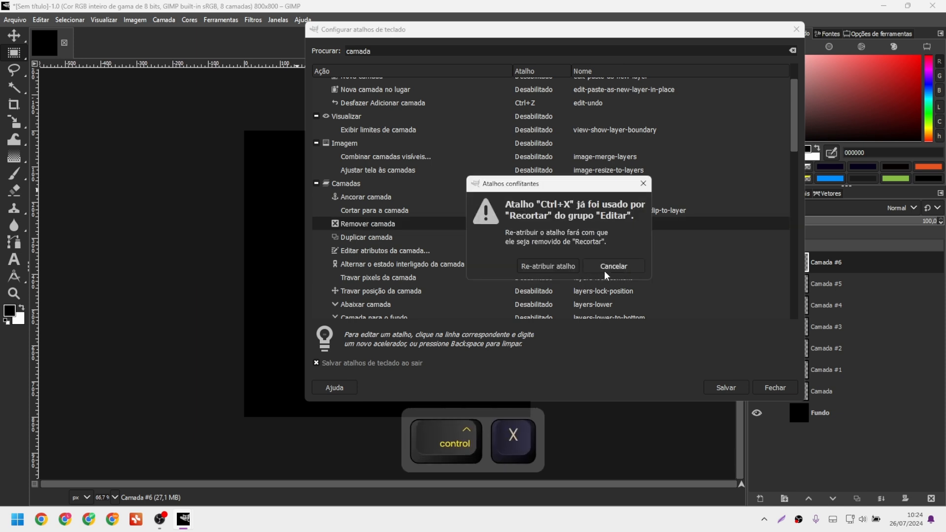
pyautogui.click(553, 267)
pyautogui.hotkey('ctrl', 'alt', 'x')
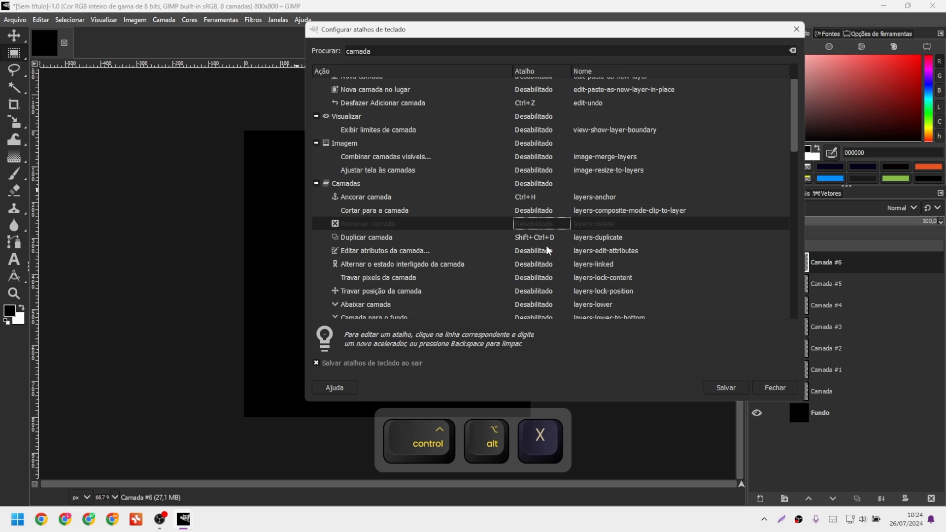
pyautogui.click(531, 227)
pyautogui.hotkey('ctrl', 'alt', 'x')
pyautogui.scroll(1, 428, 271)
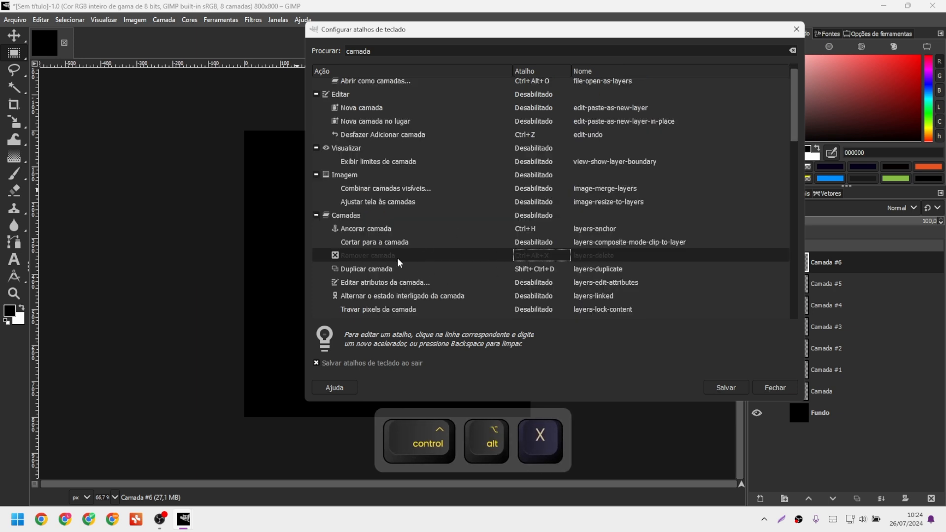
pyautogui.scroll(-3, 407, 255)
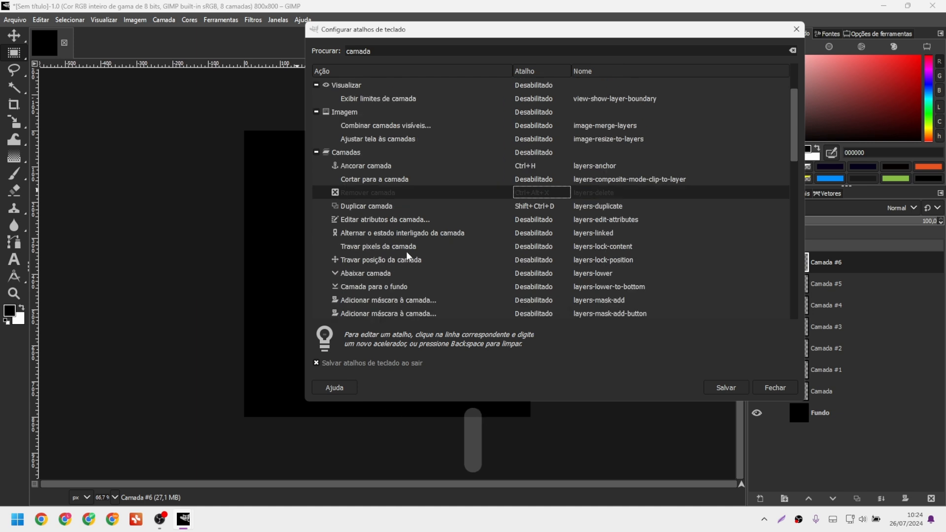
# Give layers-mask-add-last-values the shortcut Shift+Alt+E, then save the shortcuts and close the editor.
pyautogui.scroll(-2, 415, 236)
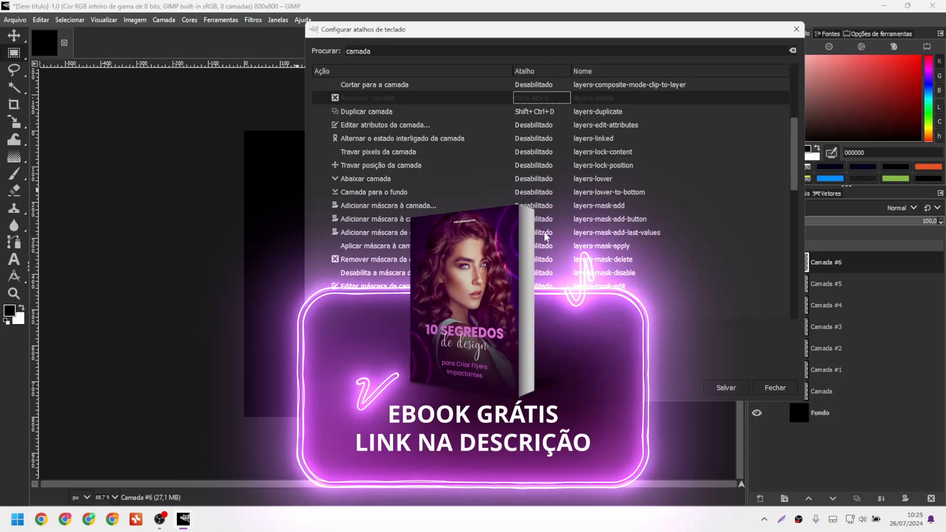
pyautogui.click(545, 236)
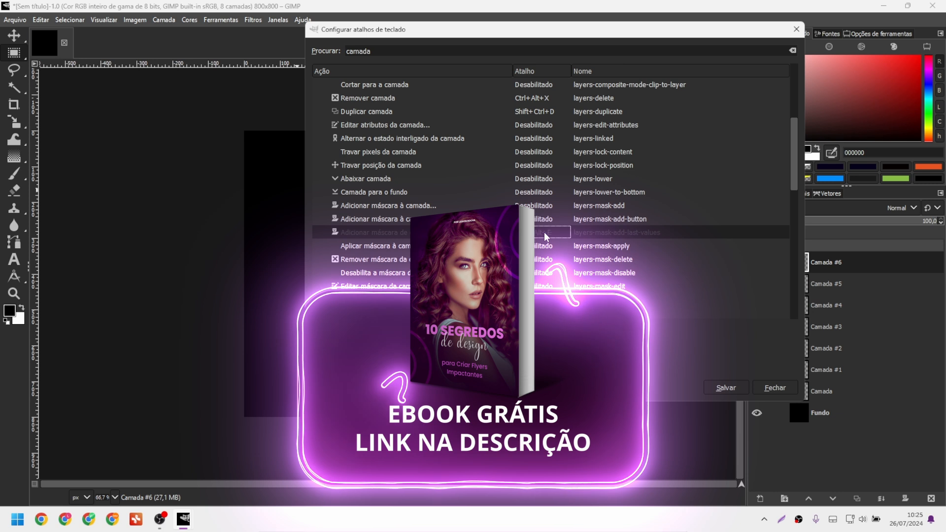
pyautogui.hotkey('shift', 'alt', 'e')
pyautogui.click(726, 389)
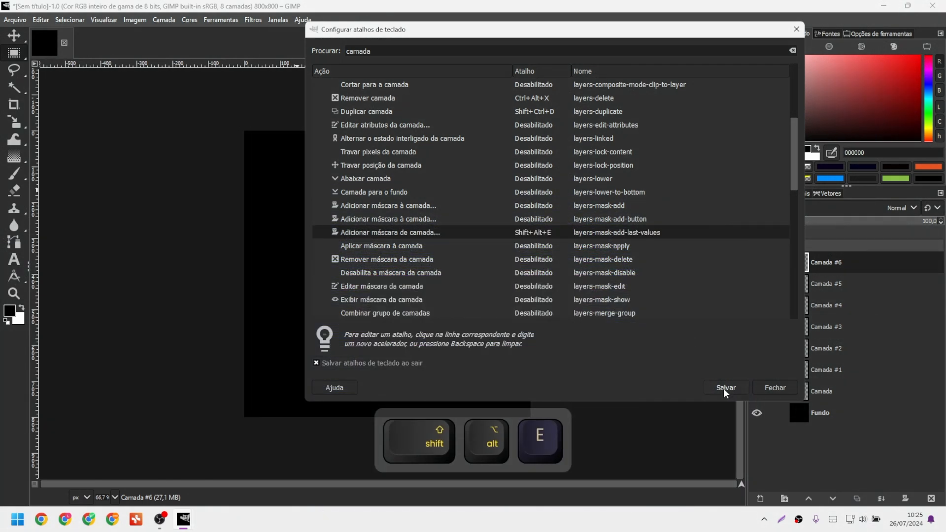
pyautogui.click(767, 392)
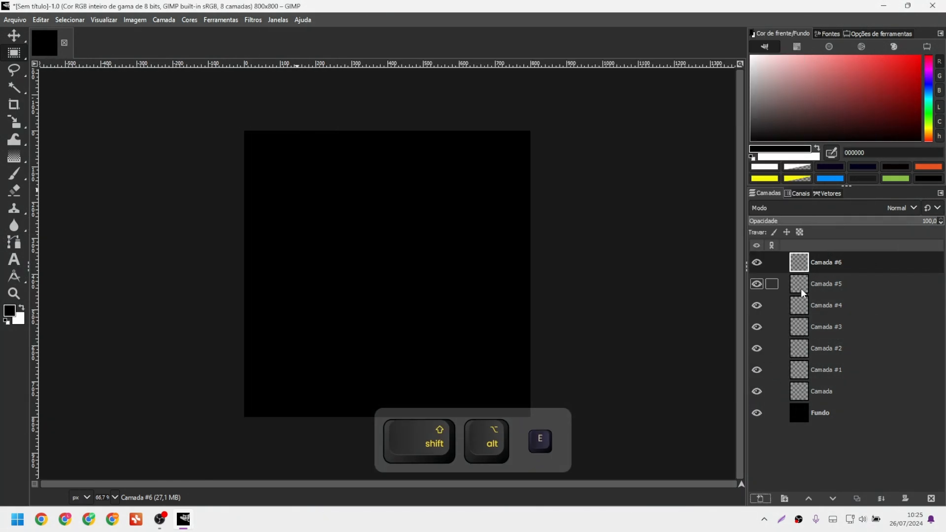
# Delete layers down to Fundo, add four new layers, and give Camada #3 a white mask.
pyautogui.hotkey('ctrl', 'alt', 'x')
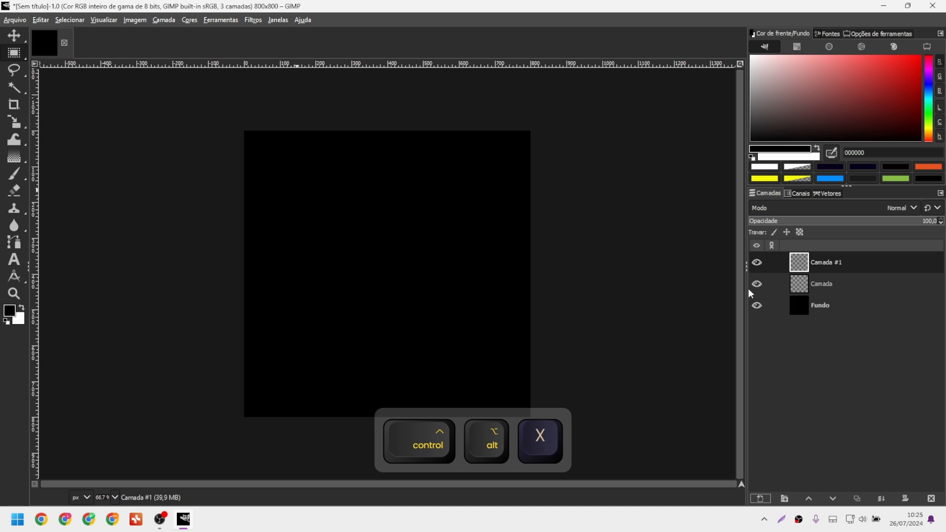
pyautogui.hotkey('ctrl', 'alt', 'a')
pyautogui.hotkey('ctrl', 'alt', 'a')
pyautogui.hotkey('ctrl', 'alt', 'a')
pyautogui.hotkey('ctrl', 'alt', 'a')
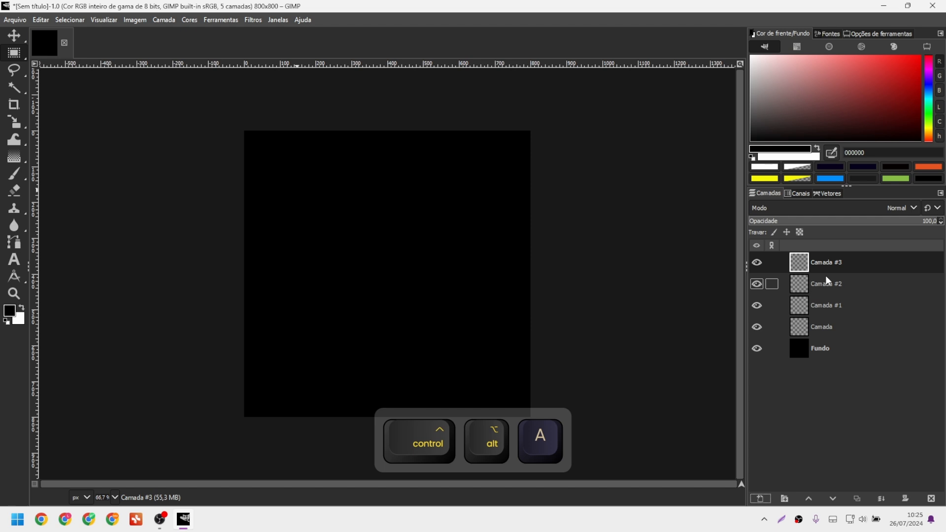
pyautogui.hotkey('shift', 'alt', 'e')
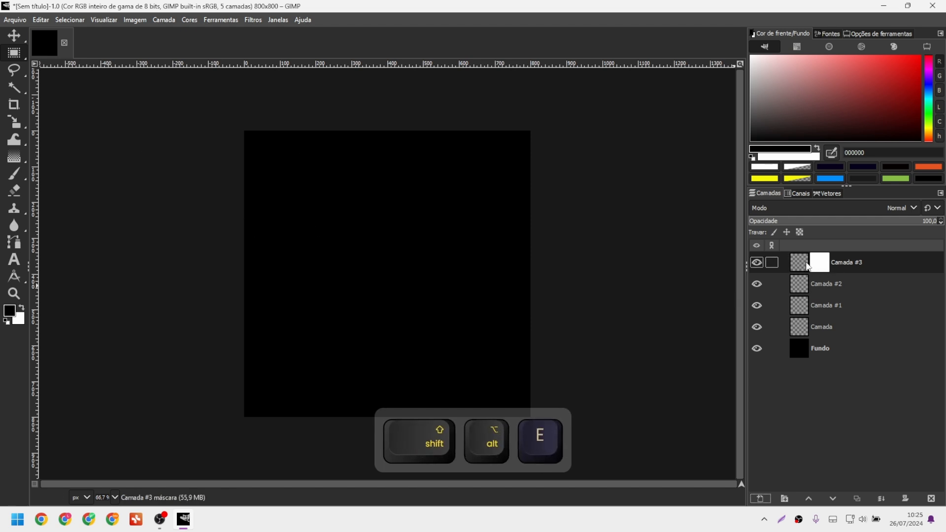
# Add a selection-based layer mask to Camada #2 through the Add Layer Mask dialog.
pyautogui.click(815, 283)
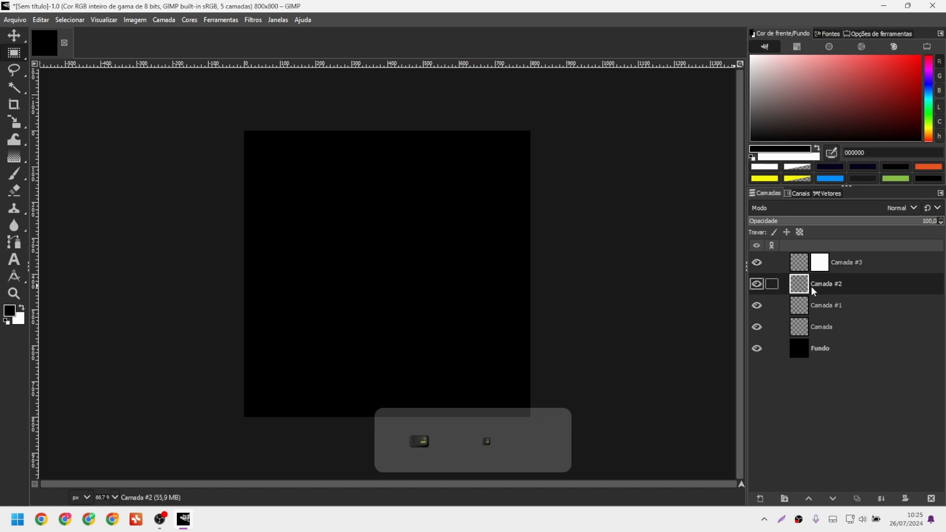
pyautogui.click(905, 499)
pyautogui.click(475, 298)
pyautogui.click(456, 289)
pyautogui.click(523, 365)
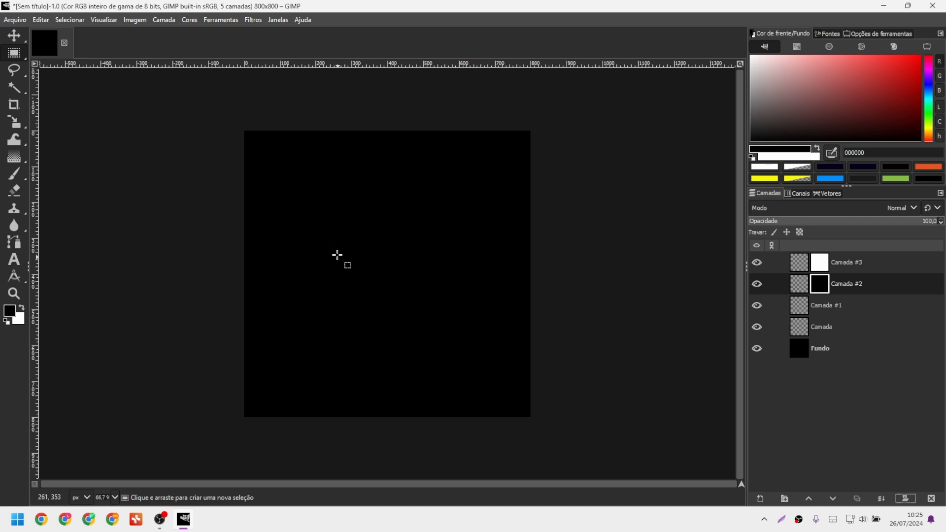
# Draw a rectangular selection near the centre and add selection masks to Camada #1 and Camada.
pyautogui.moveTo(314, 200); pyautogui.dragTo(399, 285)
pyautogui.click(829, 307)
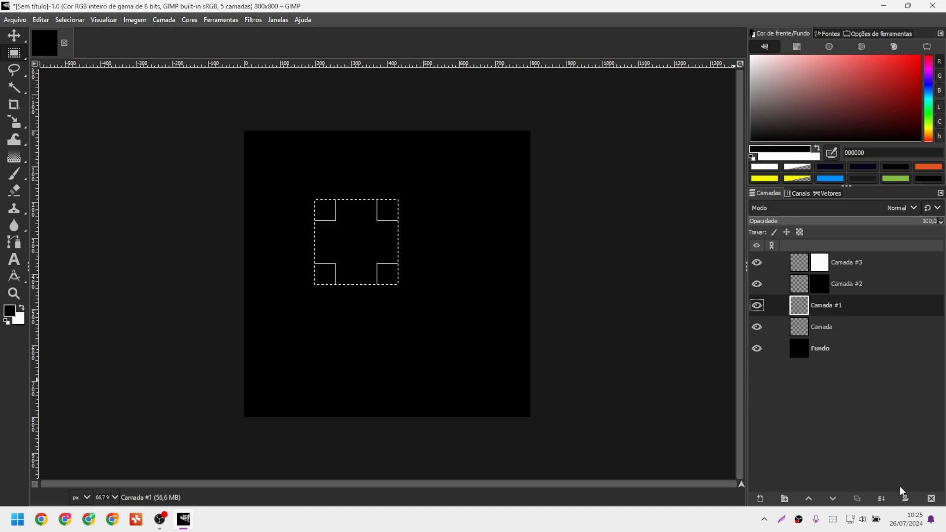
pyautogui.click(905, 499)
pyautogui.click(872, 490)
pyautogui.click(829, 329)
pyautogui.hotkey('alt', 'shift', 'e')
pyautogui.click(818, 306)
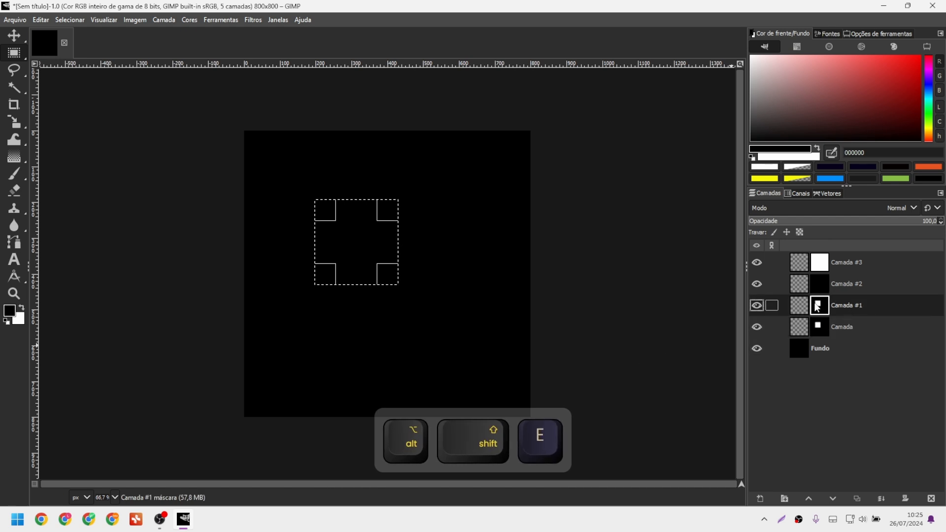
pyautogui.click(823, 263)
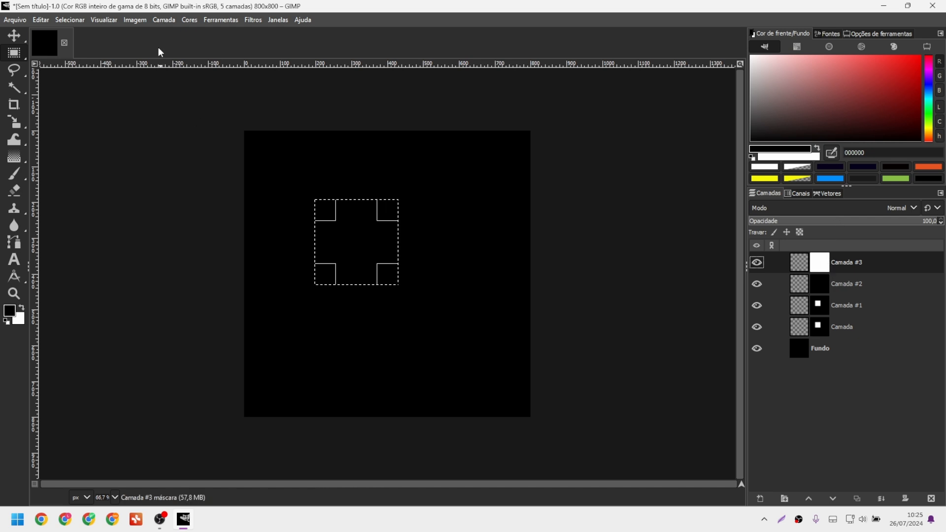
pyautogui.click(41, 19)
# Reopen the keyboard shortcut editor with the list filtered by 'camada'.
pyautogui.click(98, 354)
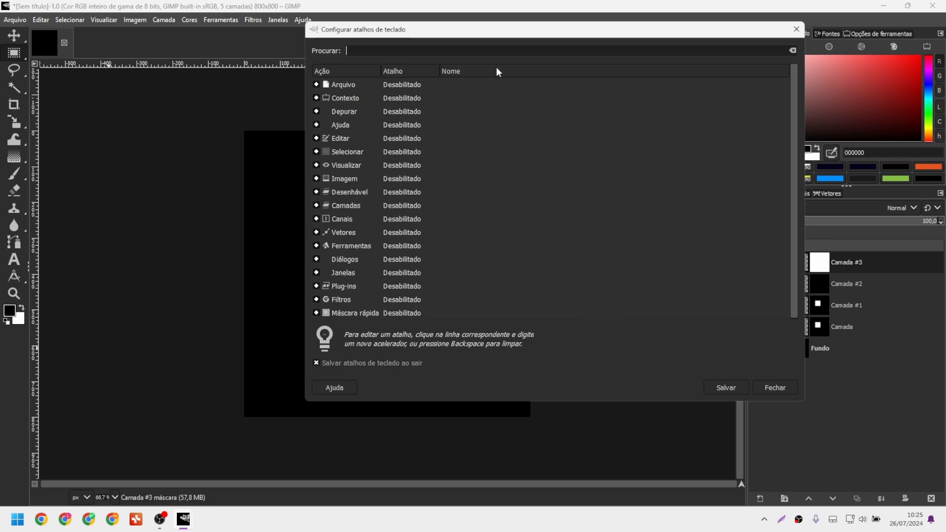
pyautogui.write('masca')
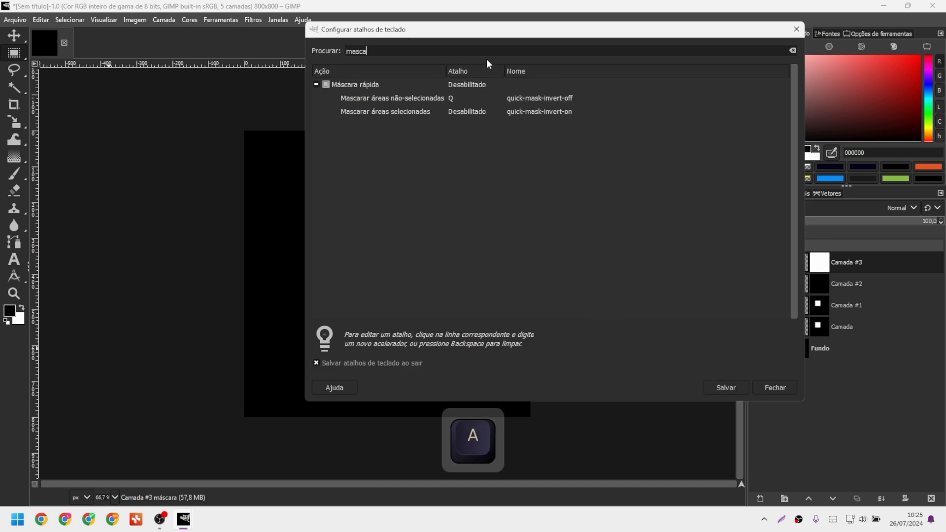
pyautogui.hotkey('ctrl', 'a')
pyautogui.write('camada')
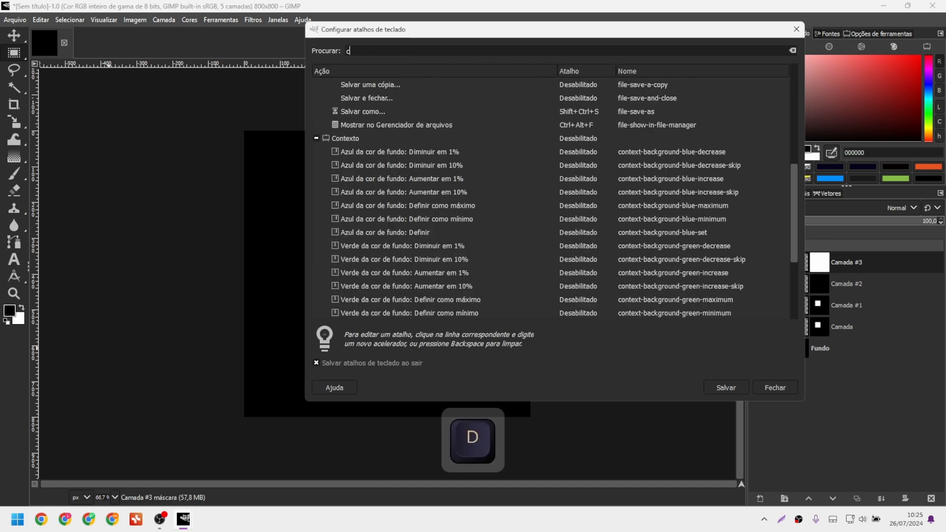
pyautogui.scroll(4, 429, 189)
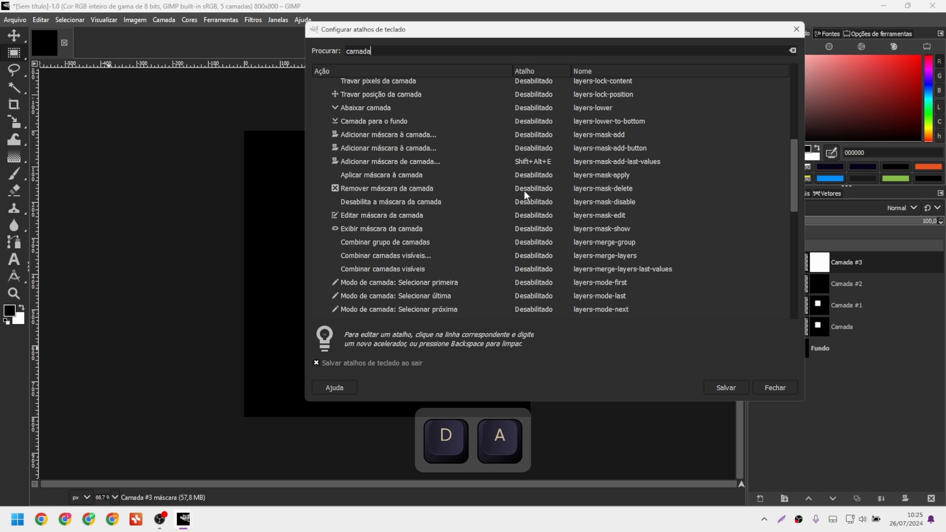
# Set Remover máscara da camada to Shift+Alt+X after cancelling the Shift+Alt+E conflict.
pyautogui.click(540, 192)
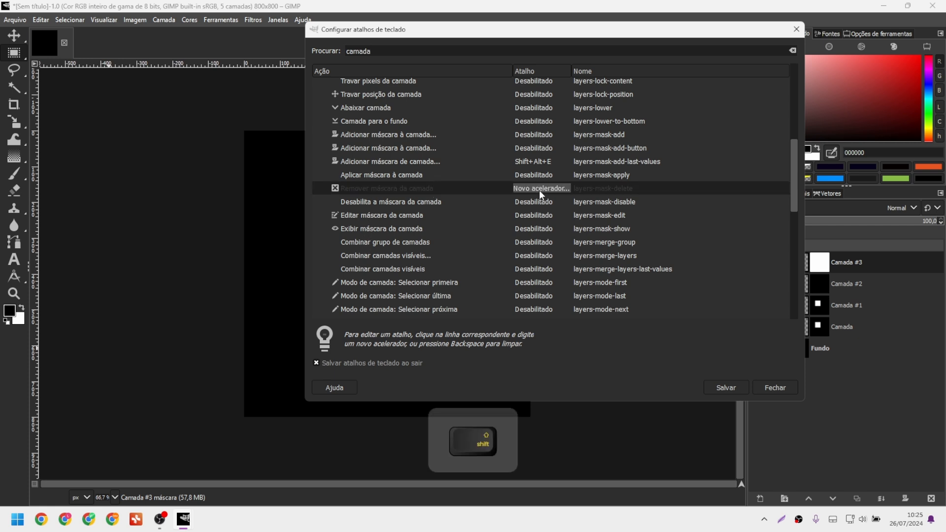
pyautogui.hotkey('shift', 'alt', 'e')
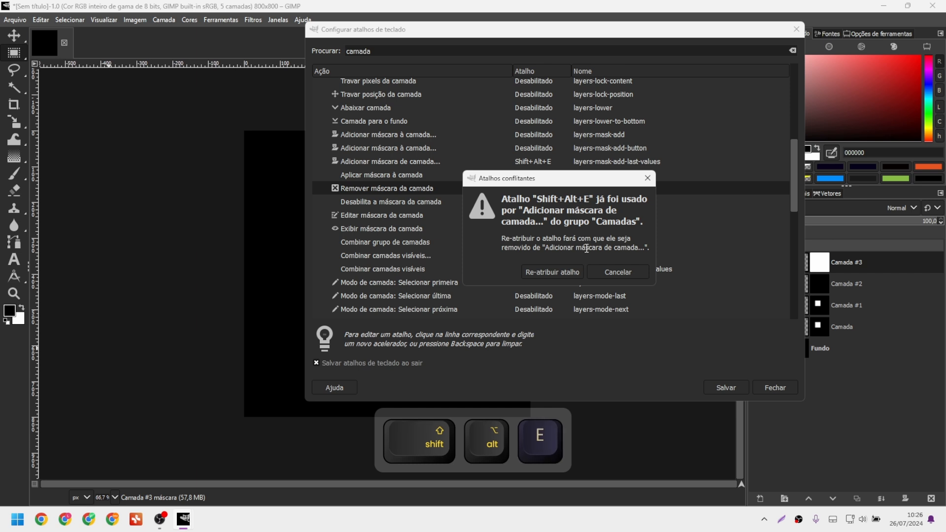
pyautogui.click(617, 271)
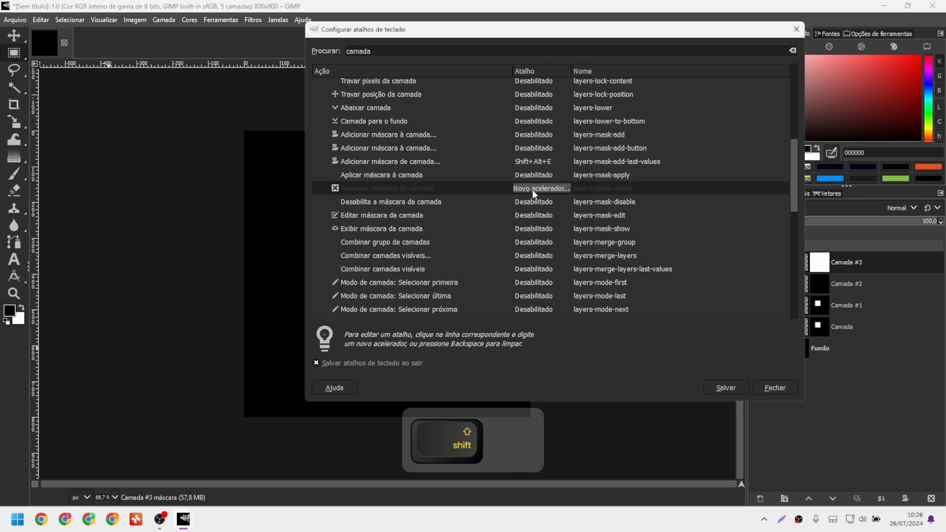
pyautogui.hotkey('shift', 'alt', 'x')
# Scroll through the list and select the Duplicar camada shortcut for editing.
pyautogui.scroll(-3, 455, 230)
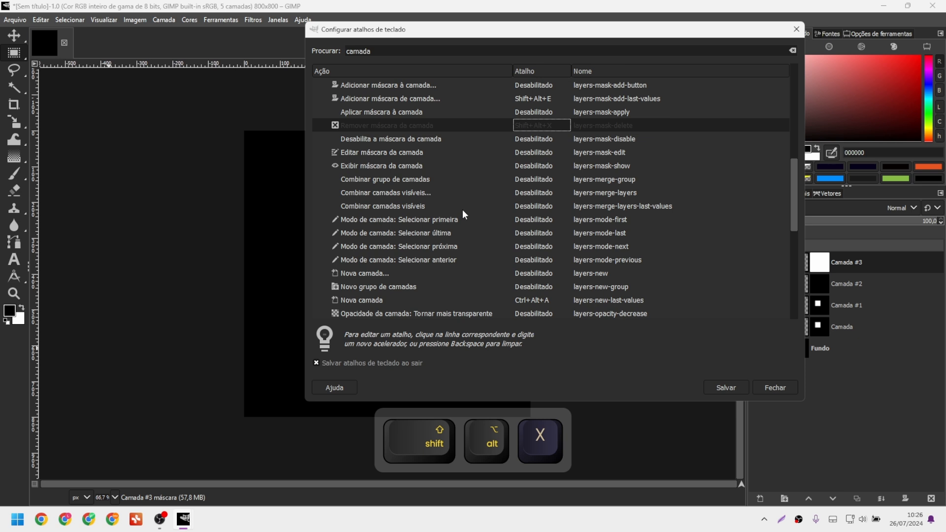
pyautogui.scroll(-3, 476, 265)
pyautogui.scroll(-7, 476, 265)
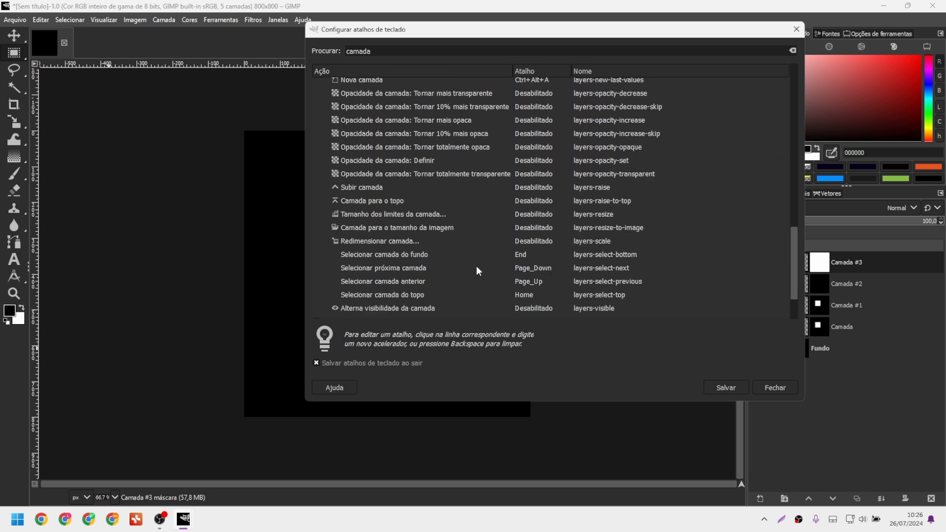
pyautogui.scroll(-2, 415, 249)
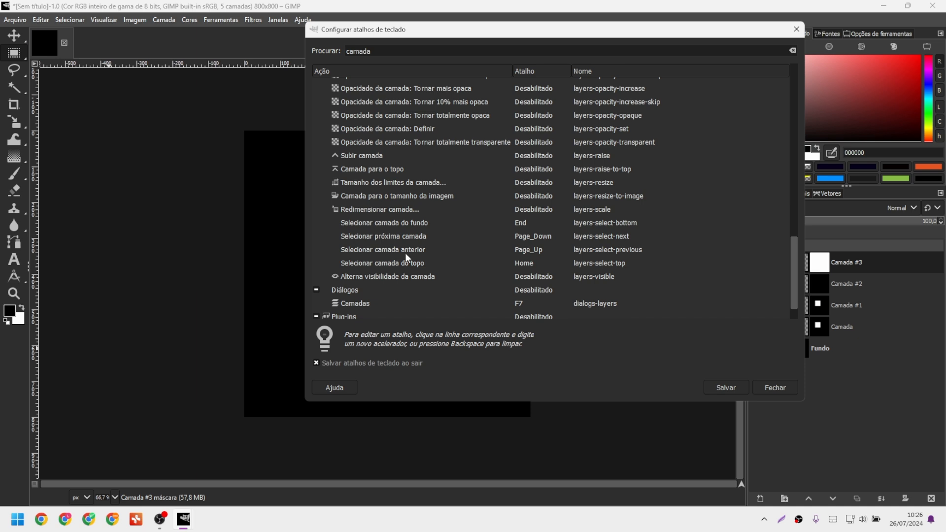
pyautogui.scroll(-2, 405, 253)
pyautogui.scroll(8, 406, 253)
pyautogui.scroll(12, 405, 252)
pyautogui.scroll(1, 406, 253)
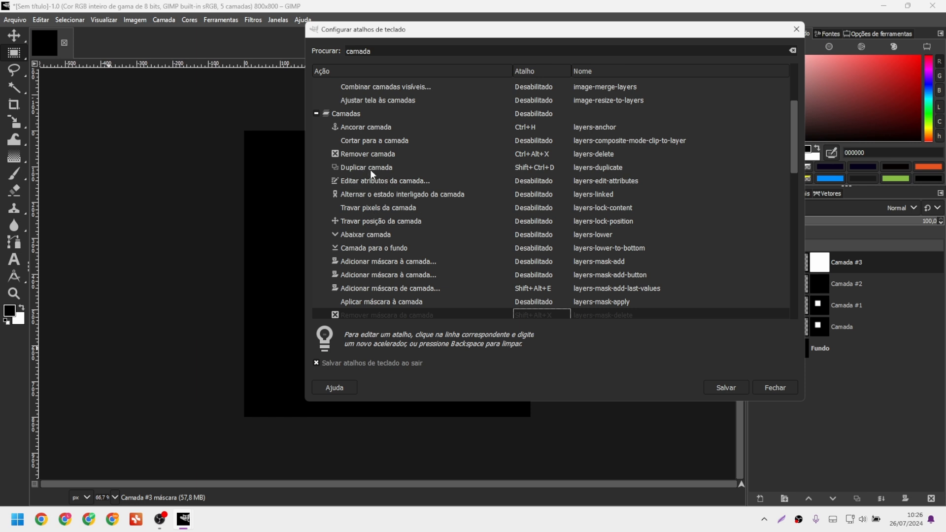
pyautogui.click(534, 170)
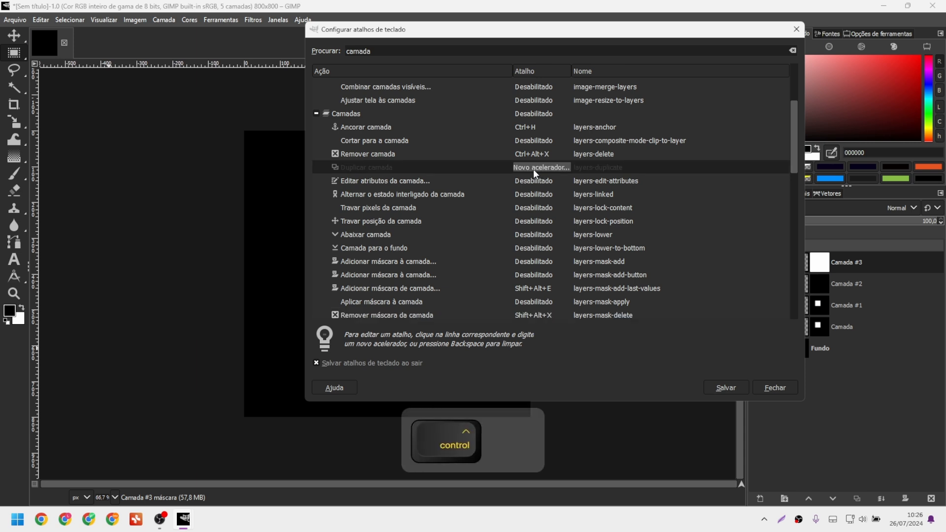
# Replace Duplicar camada's Shift+Ctrl+D with Ctrl+Alt+D and scroll further down the list.
pyautogui.hotkey('ctrl', 'alt', 'd')
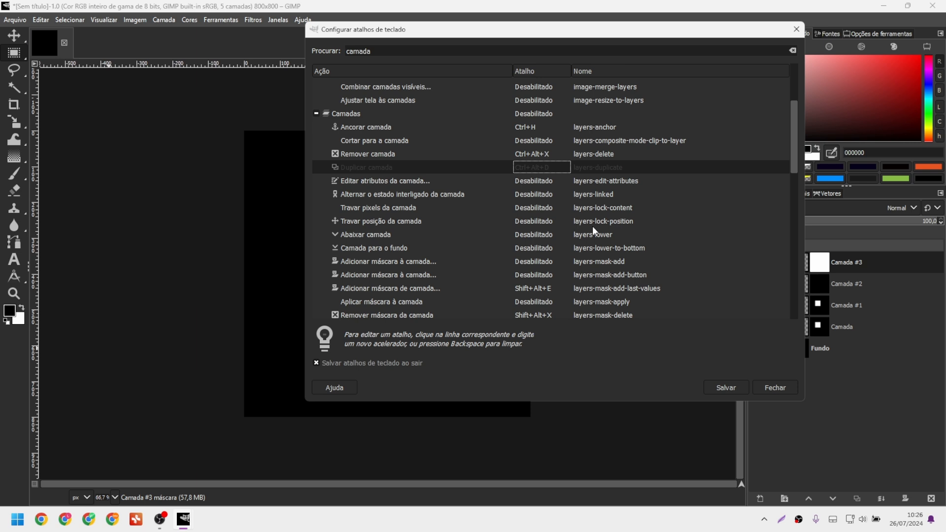
pyautogui.click(724, 387)
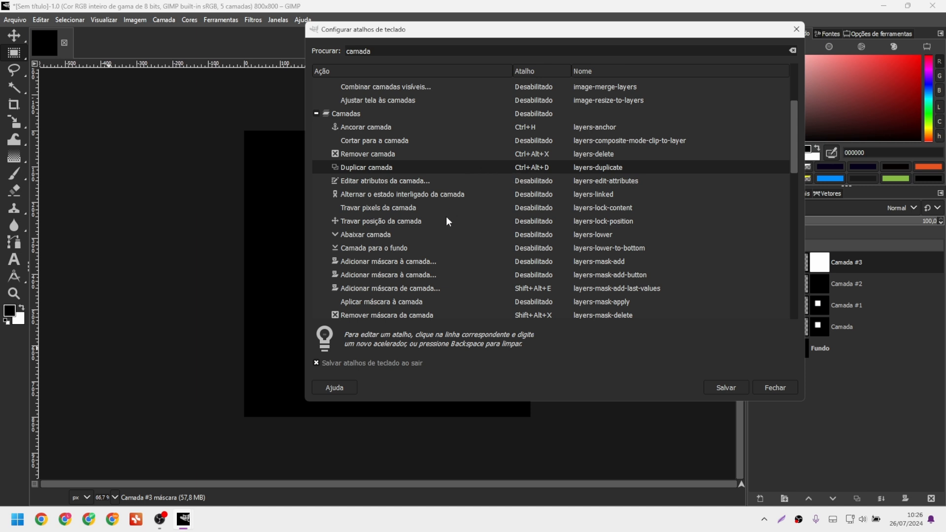
pyautogui.scroll(-3, 441, 223)
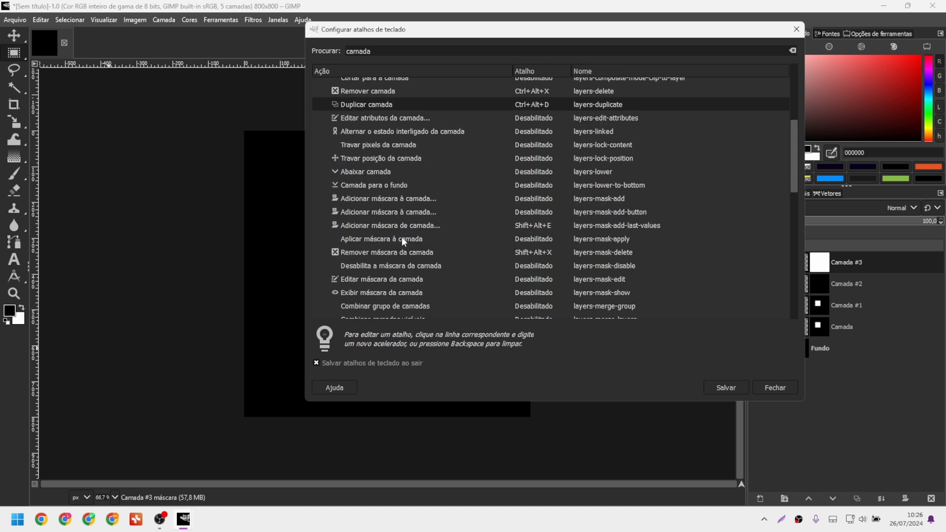
pyautogui.scroll(-9, 410, 197)
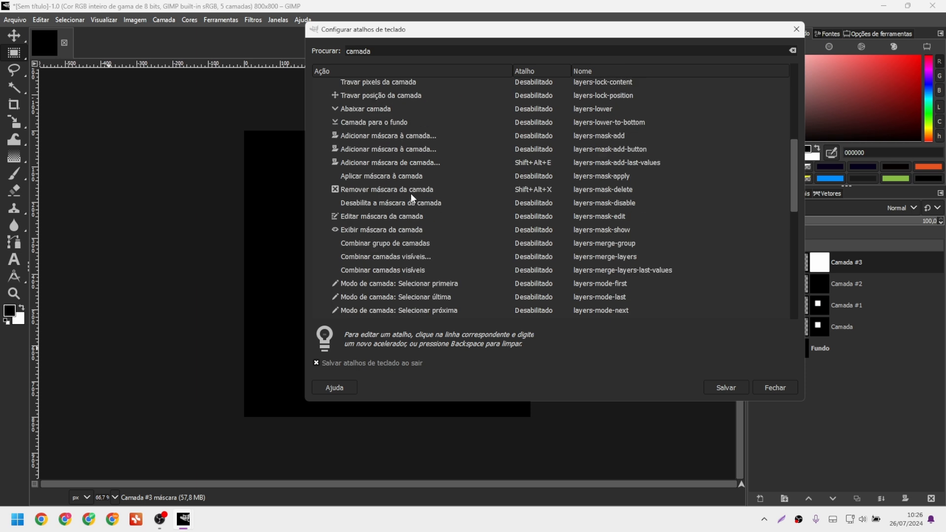
pyautogui.scroll(-3, 412, 199)
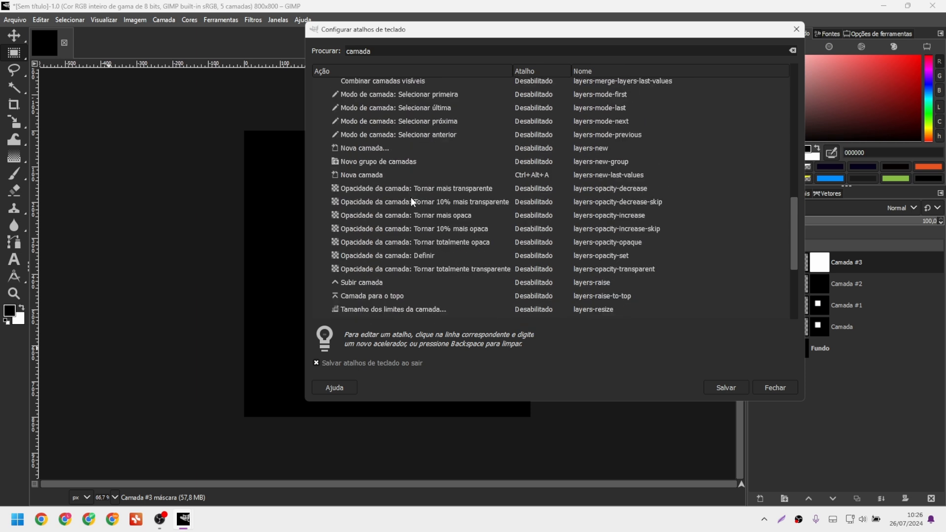
# Assign Ctrl+Alt+G to Novo grupo de camadas, review the list, and close with Escape.
pyautogui.click(534, 161)
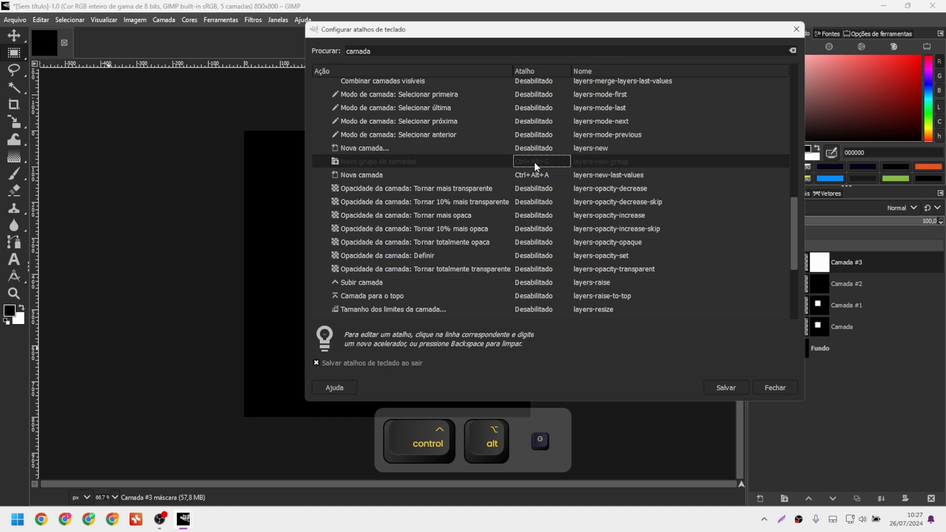
pyautogui.hotkey('ctrl', 'alt', 'g')
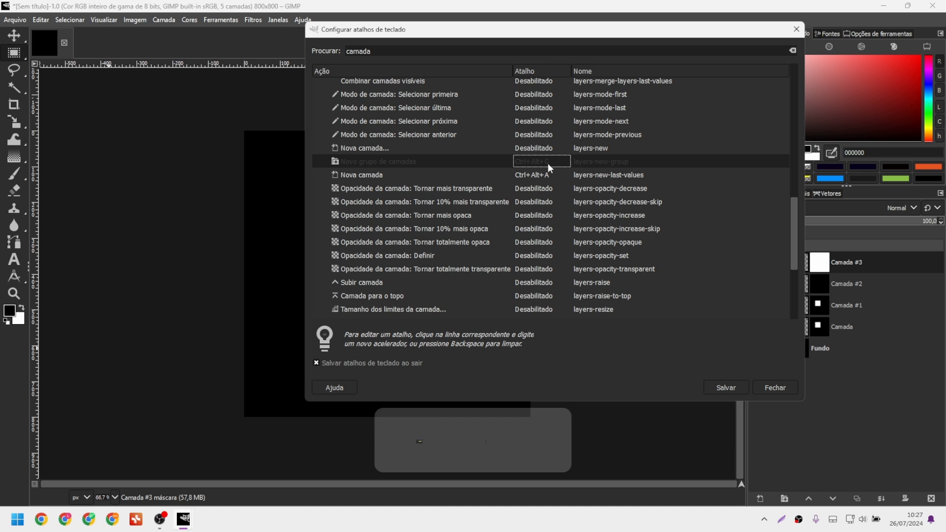
pyautogui.scroll(-3, 448, 231)
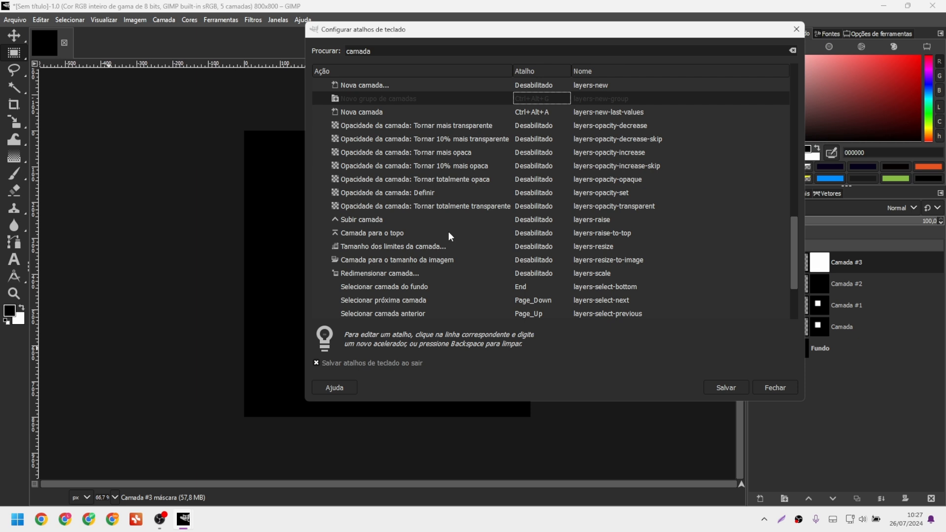
pyautogui.scroll(-1, 371, 256)
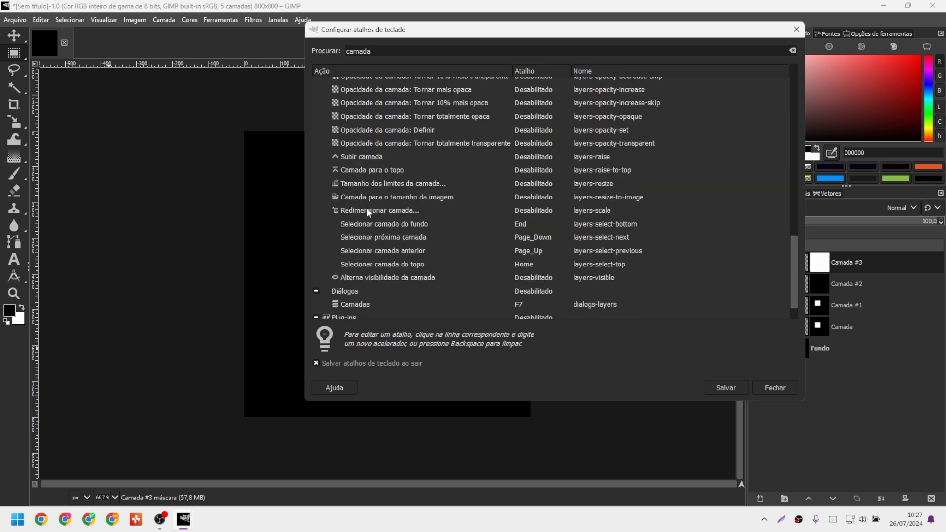
pyautogui.scroll(8, 365, 208)
pyautogui.scroll(5, 365, 208)
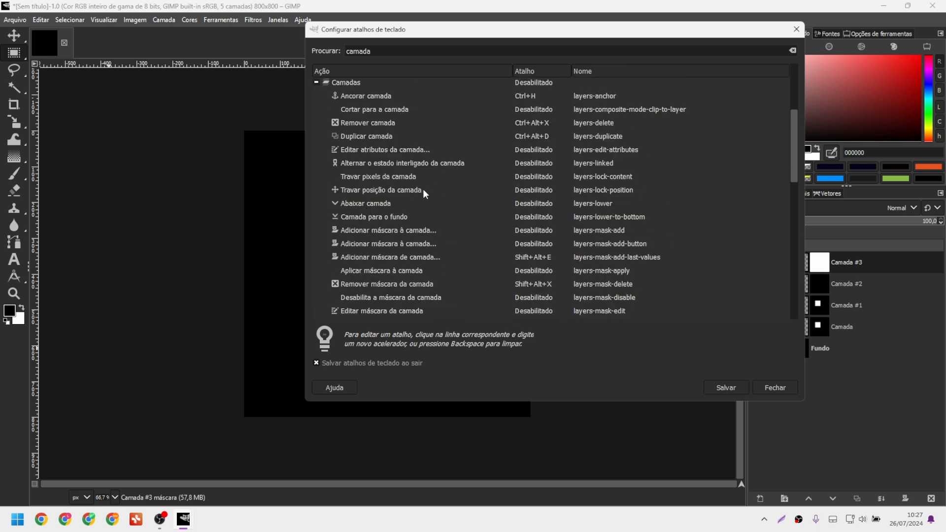
pyautogui.scroll(-4, 423, 191)
pyautogui.scroll(-6, 423, 188)
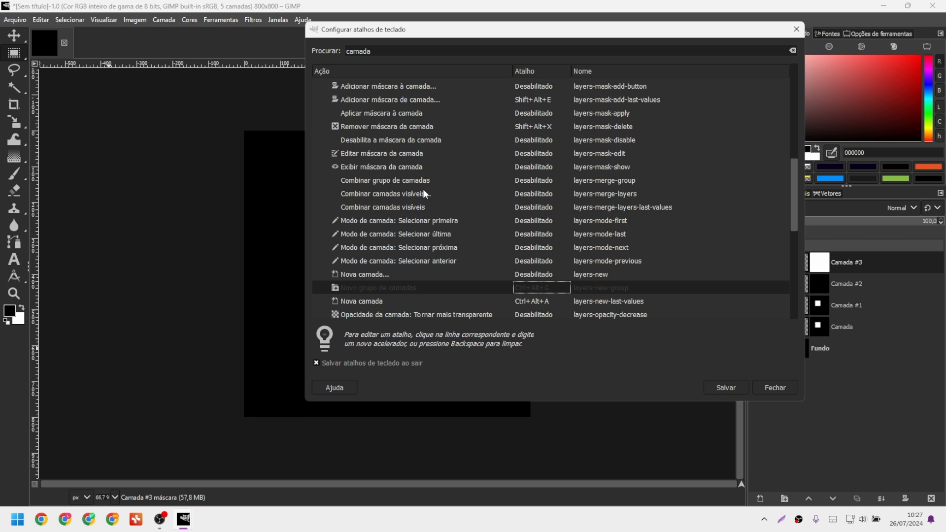
pyautogui.scroll(-3, 396, 215)
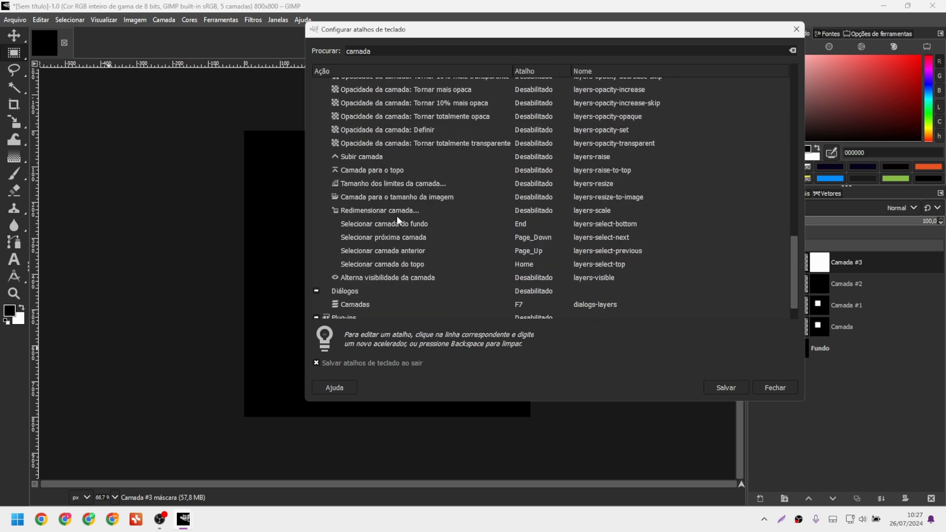
pyautogui.scroll(-1, 397, 221)
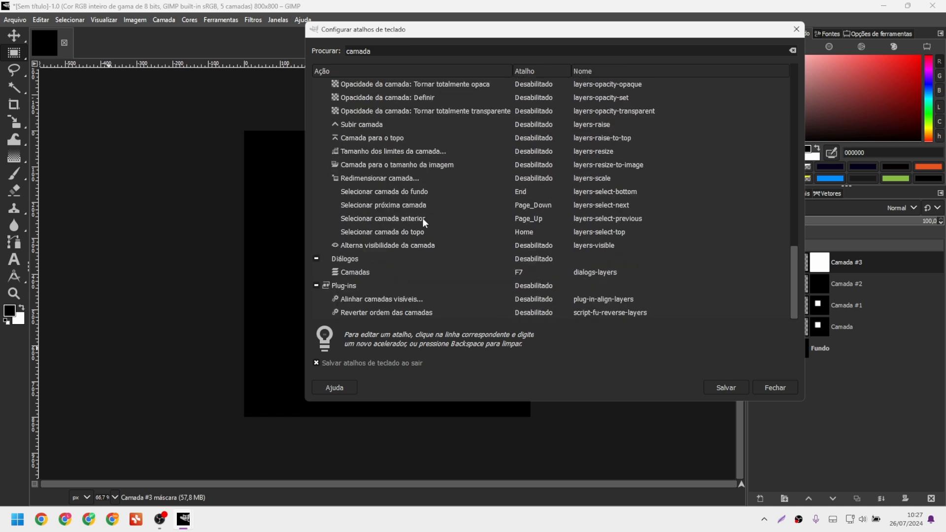
pyautogui.scroll(4, 422, 218)
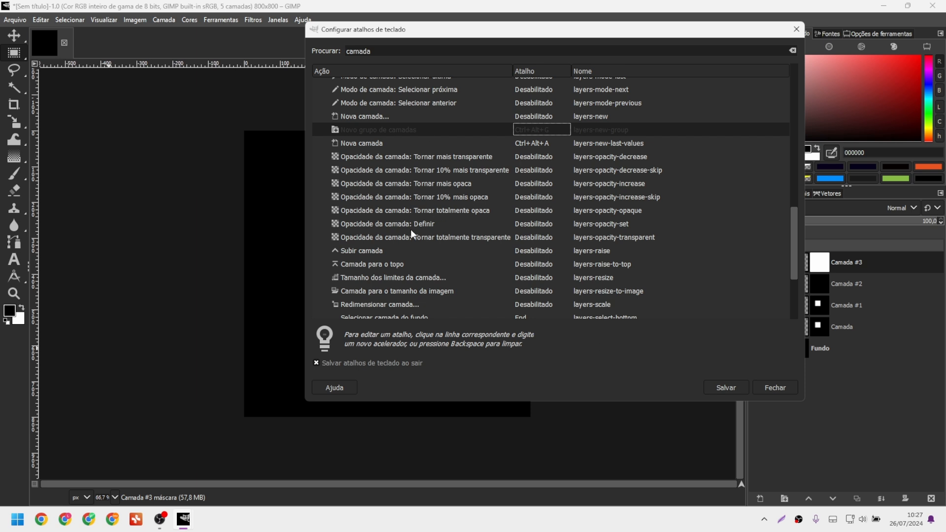
pyautogui.press('Escape')
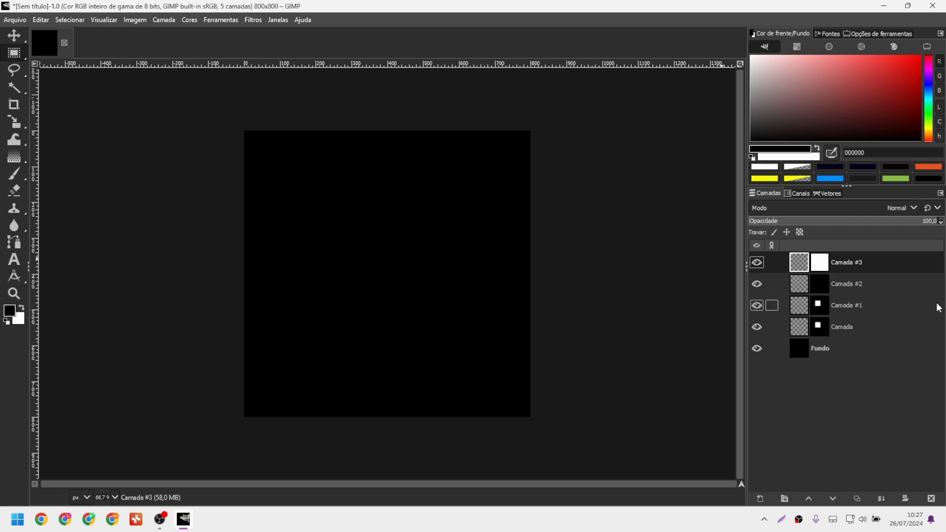
# Clear the extra layers, add a transparent Camada layer above Fundo, and open File Explorer.
pyautogui.hotkey('ctrl', 'x')
pyautogui.hotkey('ctrl', 'x')
pyautogui.hotkey('ctrl', 'x')
pyautogui.hotkey('ctrl', 'x')
pyautogui.hotkey('ctrl', 'x')
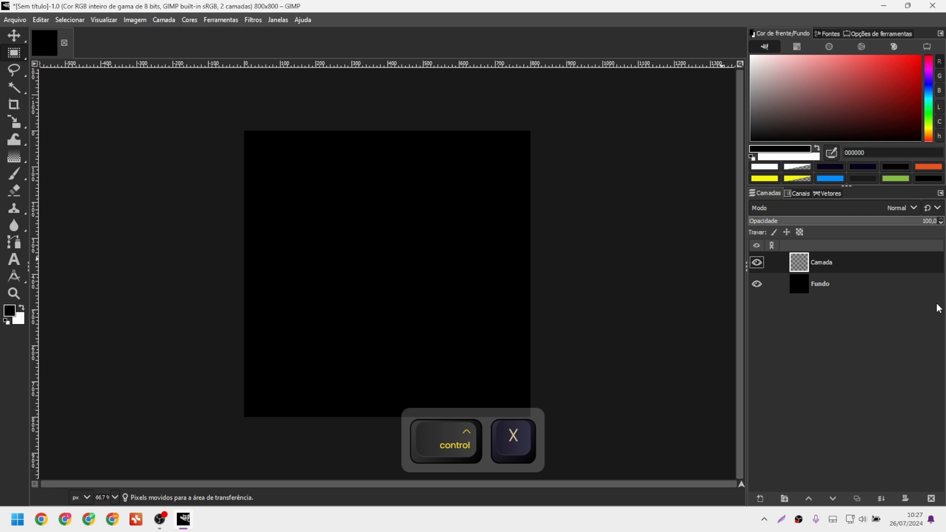
pyautogui.hotkey('ctrl', 'alt', 'a')
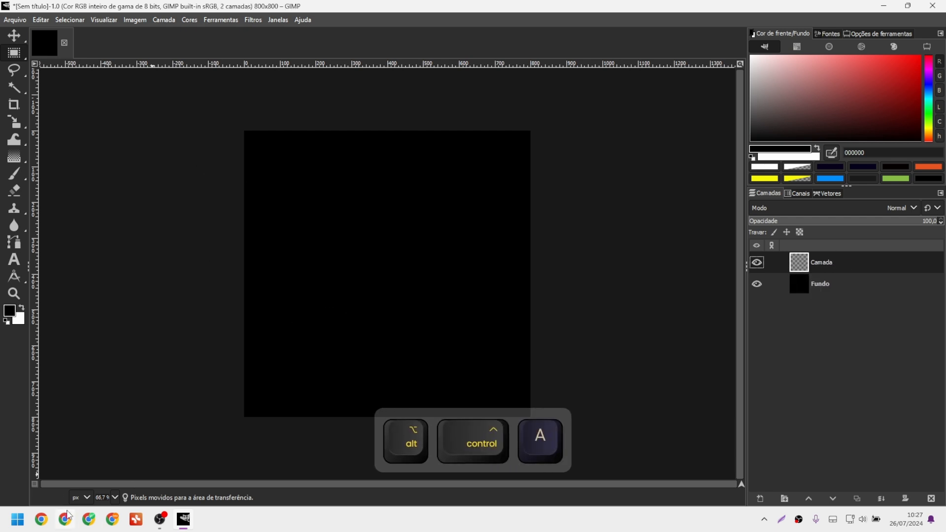
pyautogui.press('super+e')
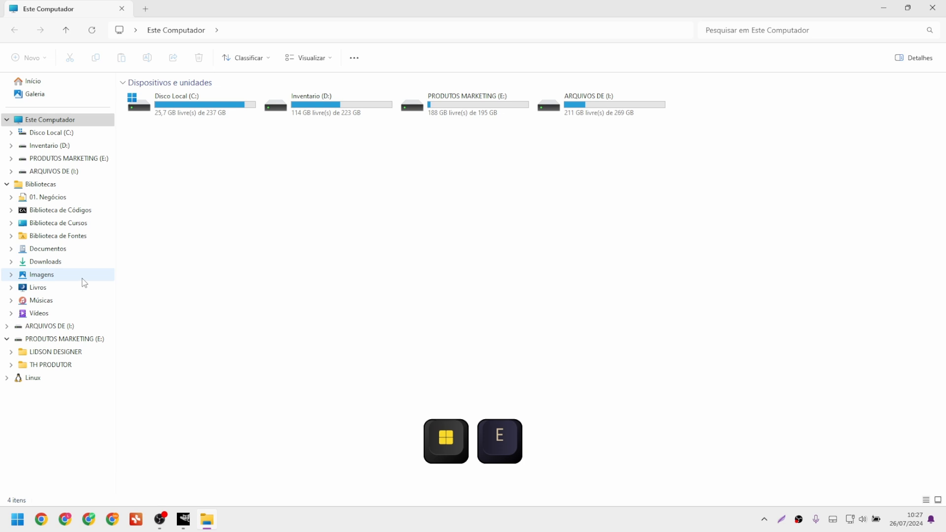
# Drag the forest-and-deer picture from Imagens into GIMP as a layer and scale it down to fit the canvas.
pyautogui.click(88, 275)
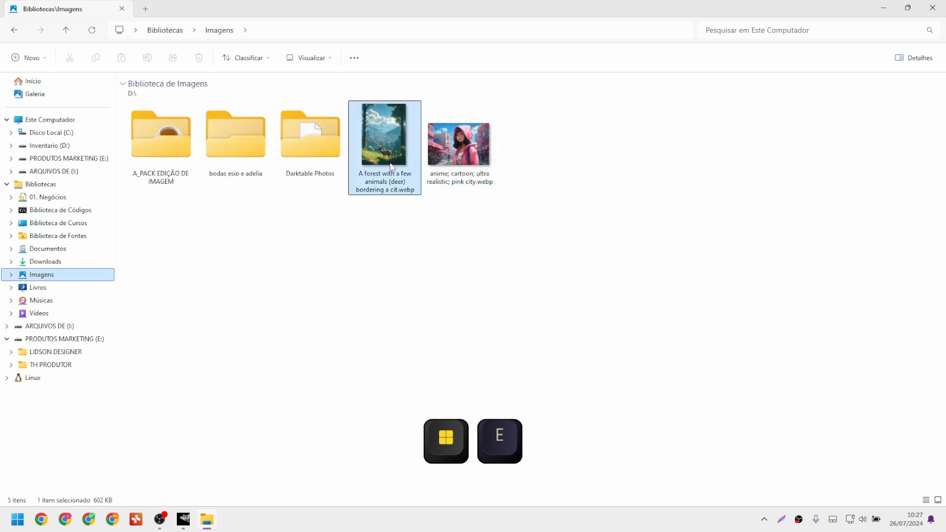
pyautogui.click(382, 143)
pyautogui.hotkey('alt', 'Tab')
pyautogui.moveTo(433, 243); pyautogui.dragTo(433, 243)
pyautogui.hotkey('ctrl', 't')
pyautogui.moveTo(585, 385); pyautogui.dragTo(32, 83)
pyautogui.press('v')
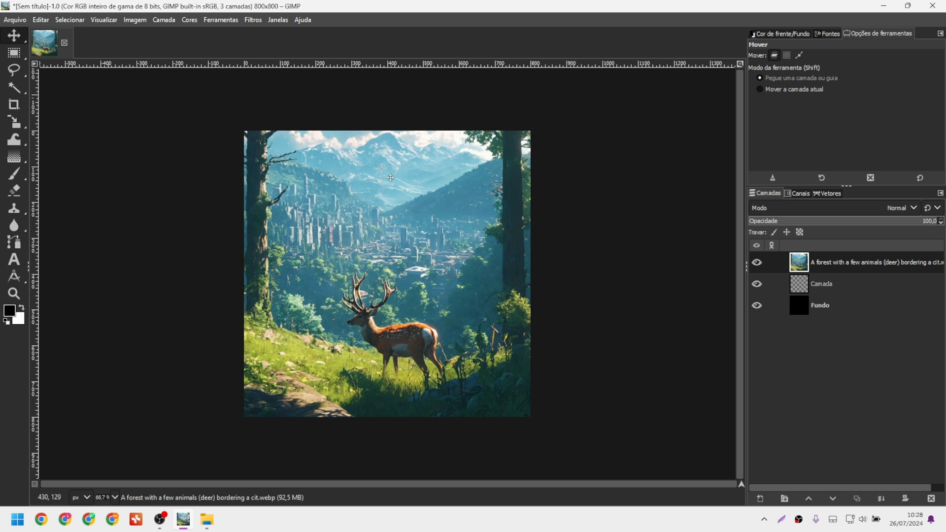
# Turn on the layer boundary display and try a first move of the forest layer, then undo it.
pyautogui.click(104, 21)
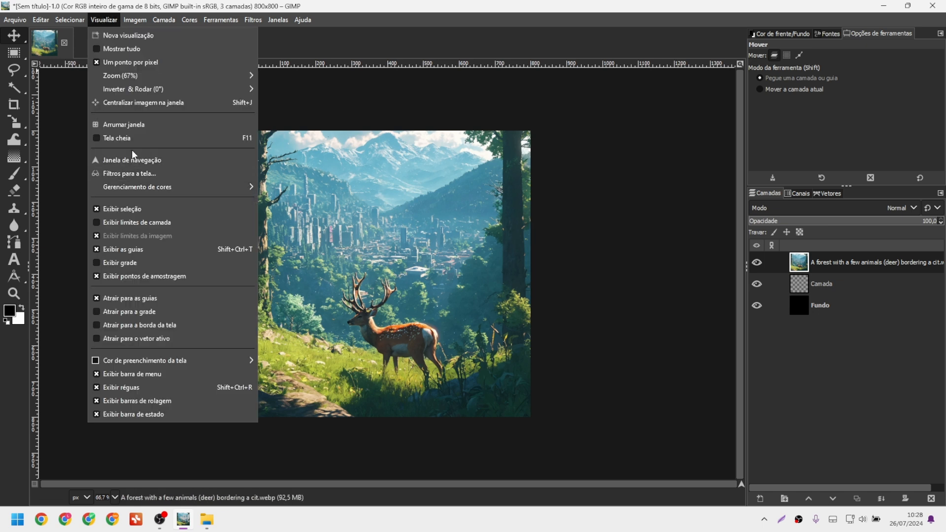
pyautogui.click(132, 224)
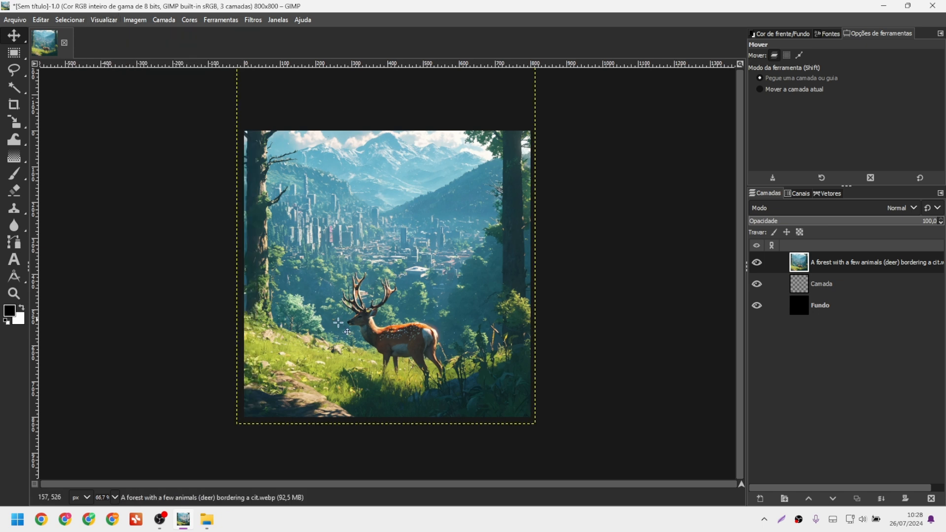
pyautogui.moveTo(577, 190); pyautogui.dragTo(586, 264)
pyautogui.moveTo(557, 359); pyautogui.dragTo(484, 340)
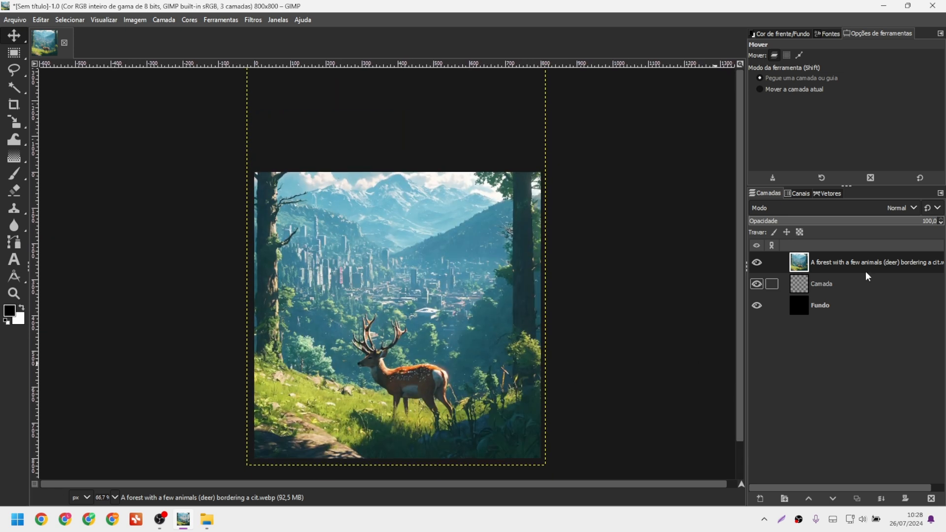
pyautogui.hotkey('ctrl', 'z')
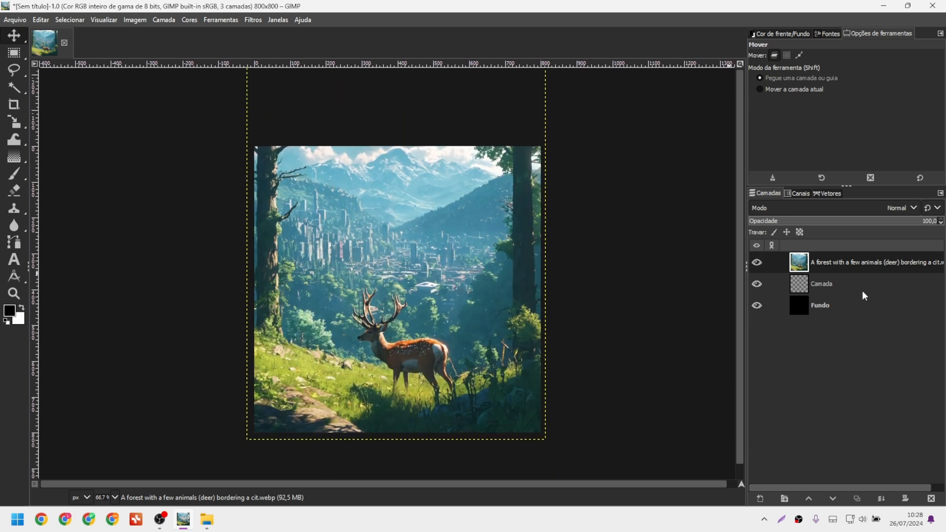
# Make the forest layer active and drag it until the deer shows inside the canvas.
pyautogui.click(884, 287)
pyautogui.click(811, 306)
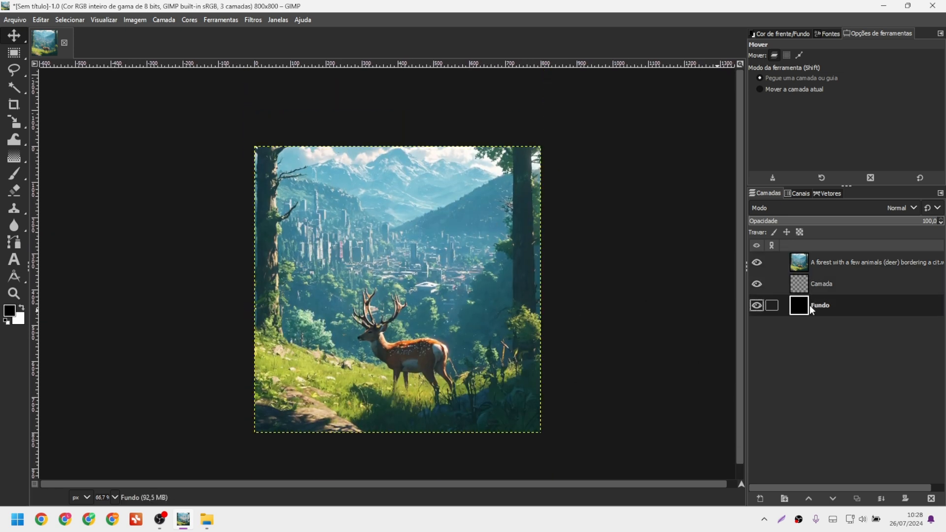
pyautogui.click(833, 259)
pyautogui.moveTo(462, 194); pyautogui.dragTo(463, 253)
pyautogui.moveTo(455, 219); pyautogui.dragTo(473, 273)
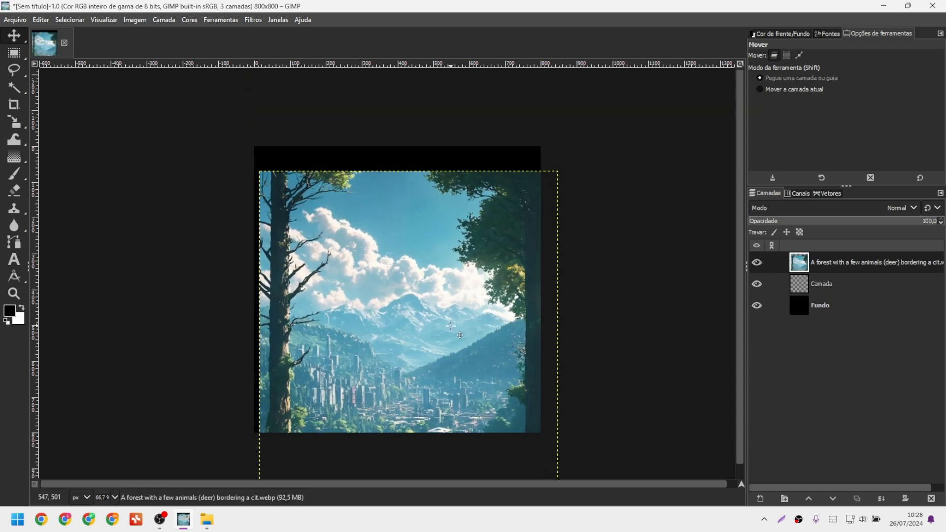
pyautogui.moveTo(462, 325); pyautogui.dragTo(439, 188)
pyautogui.moveTo(421, 299)
pyautogui.mouseDown()
pyautogui.moveTo(431, 290)
pyautogui.moveTo(421, 293)
pyautogui.mouseUp()
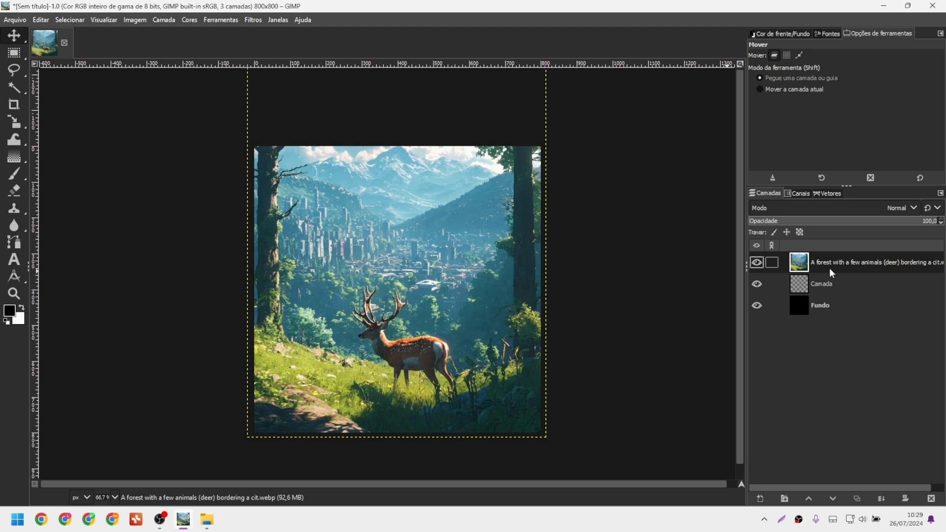
# Select a rectangle around the deer and crop the layer to it with Camada > Cortar para a seleção.
pyautogui.press('r')
pyautogui.moveTo(343, 252); pyautogui.dragTo(465, 395)
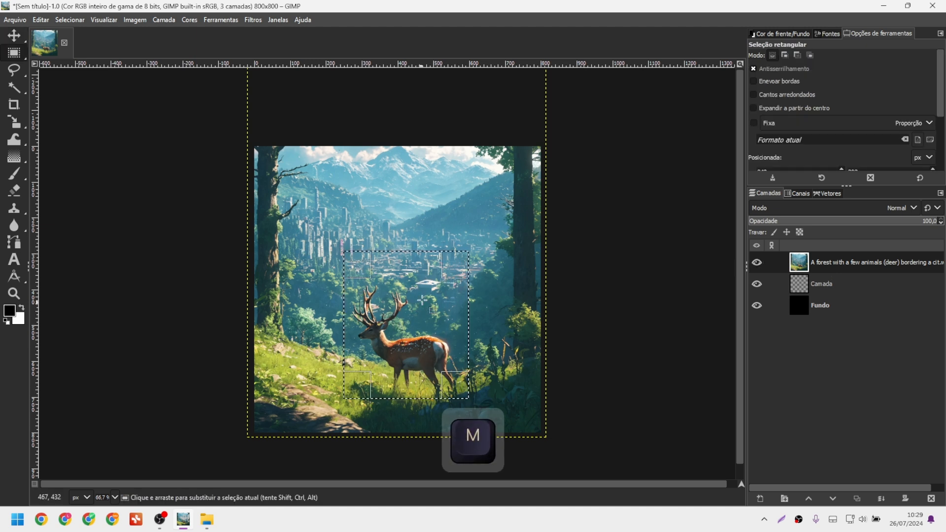
pyautogui.click(162, 21)
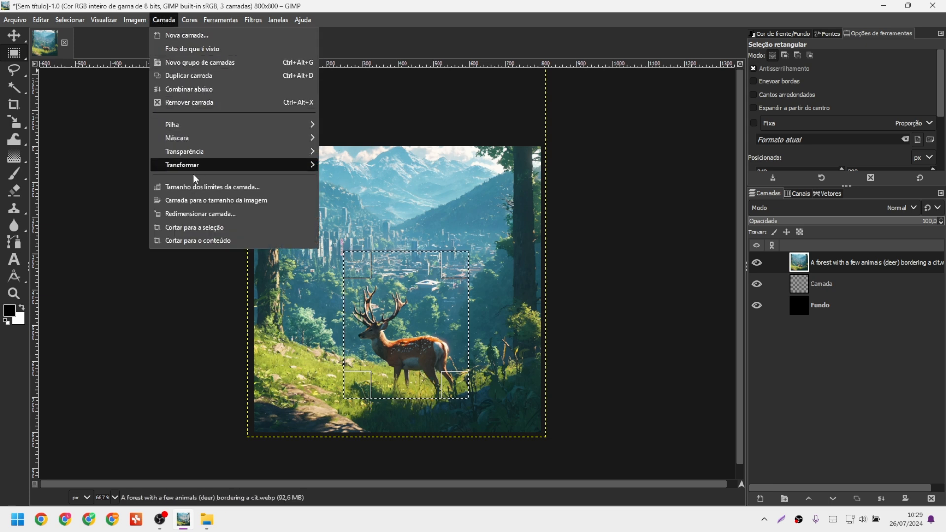
pyautogui.click(194, 227)
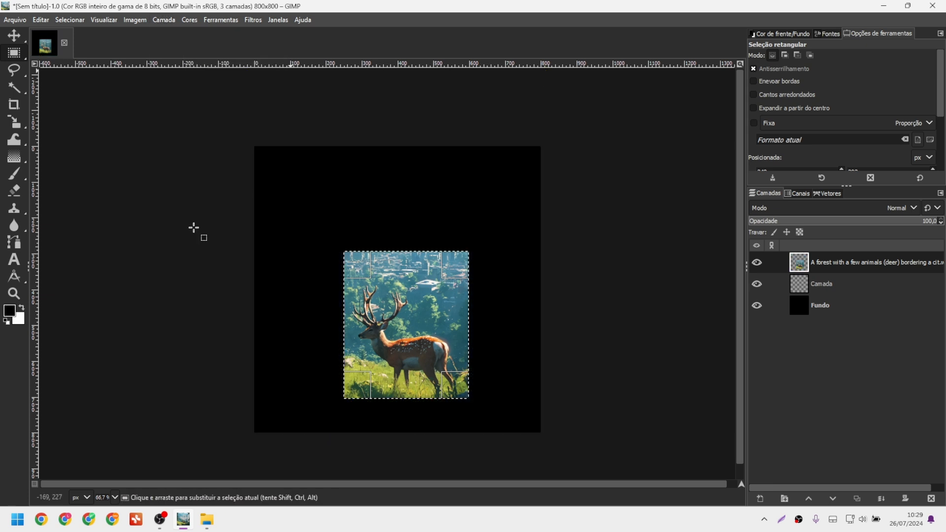
pyautogui.press('Return')
# Try moving the cropped deer layer, then undo both moves.
pyautogui.press('v')
pyautogui.moveTo(412, 283); pyautogui.dragTo(433, 296)
pyautogui.moveTo(439, 296); pyautogui.dragTo(422, 260)
pyautogui.hotkey('ctrl', 'z')
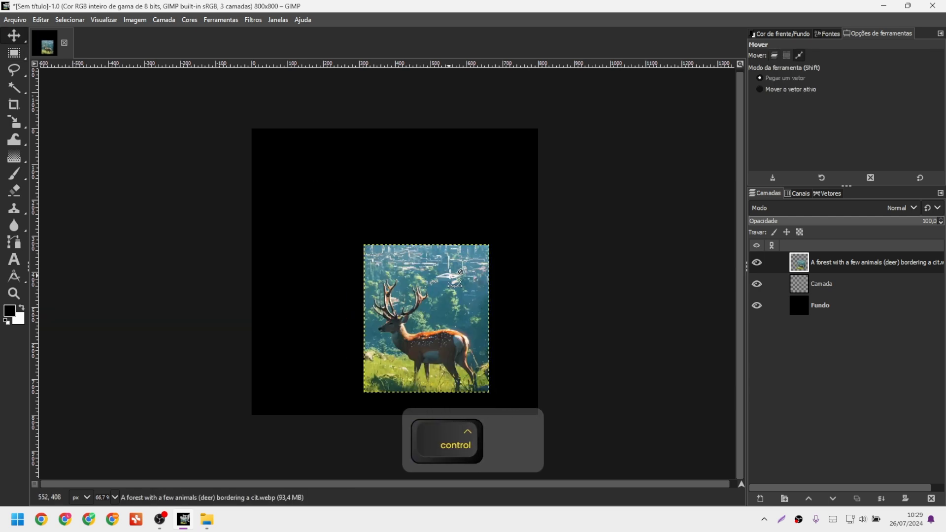
pyautogui.hotkey('ctrl', 'z')
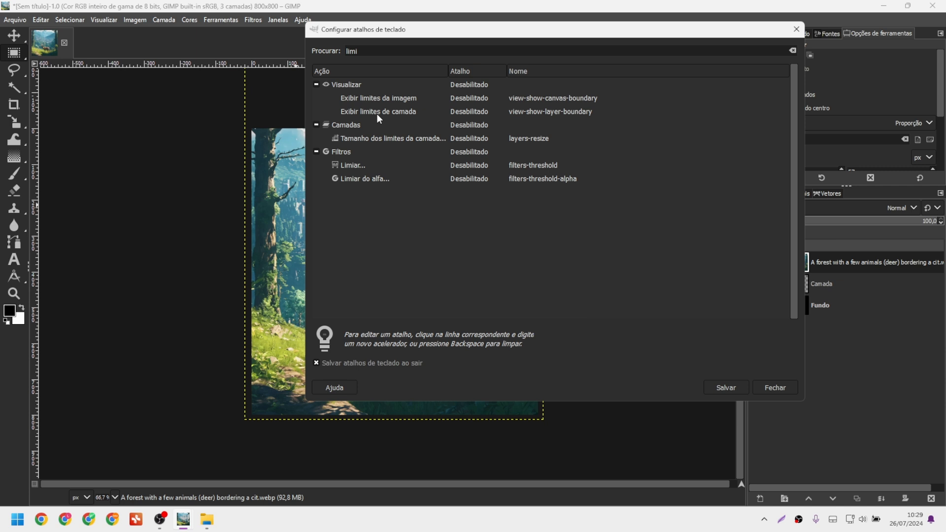
# Assign F to Exibir limites de camada and save the shortcut list.
pyautogui.click(469, 110)
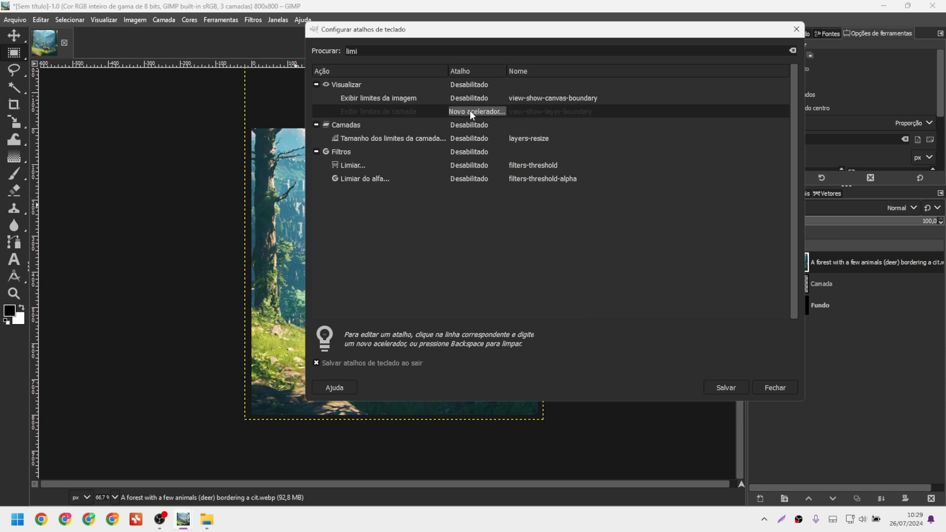
pyautogui.press('f')
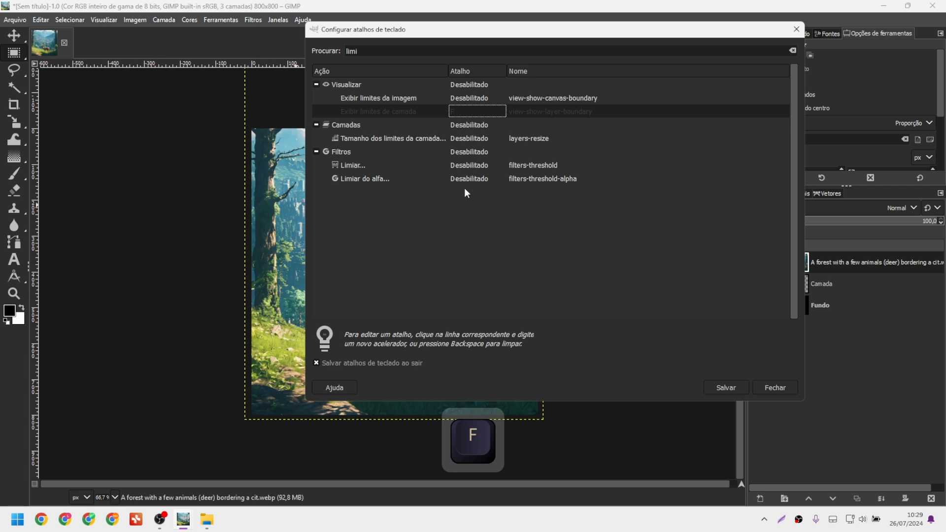
pyautogui.click(734, 392)
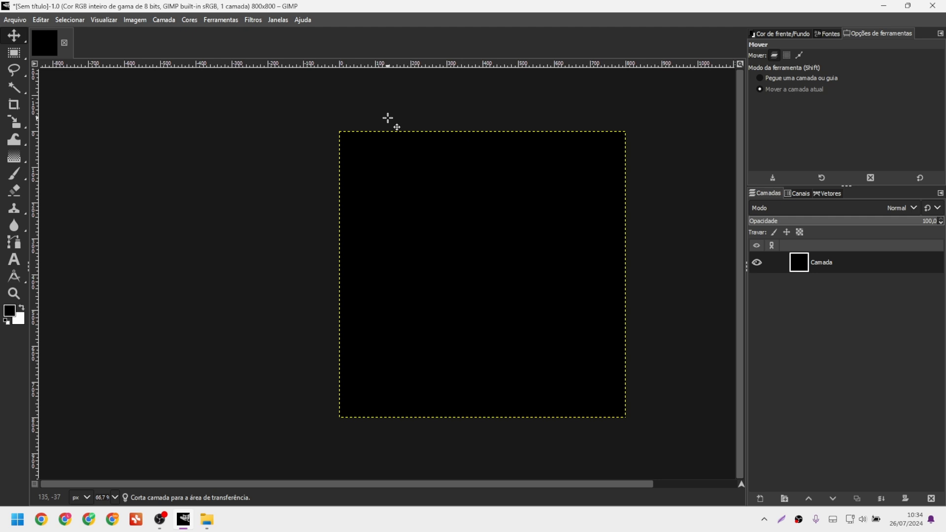
# Look through the Imagem menu, then open Editar > Atalhos de teclado.
pyautogui.click(131, 20)
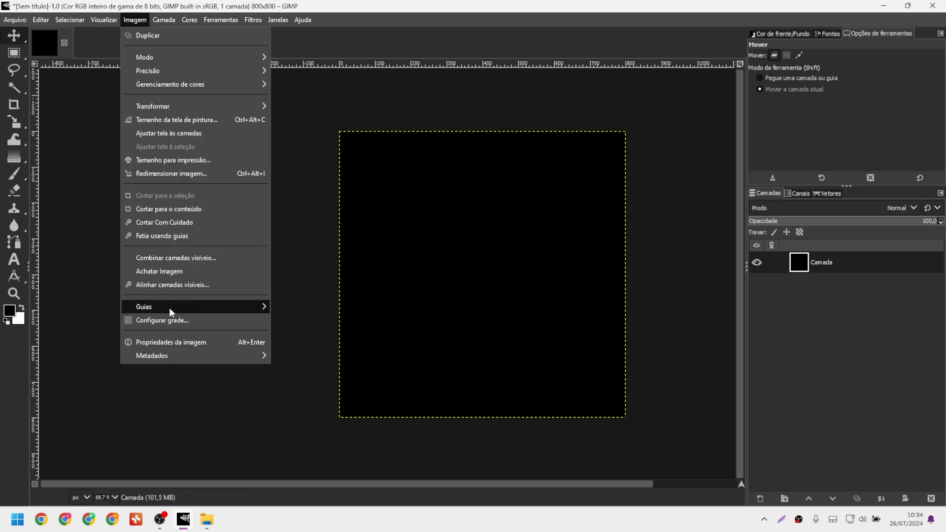
pyautogui.moveTo(179, 306)
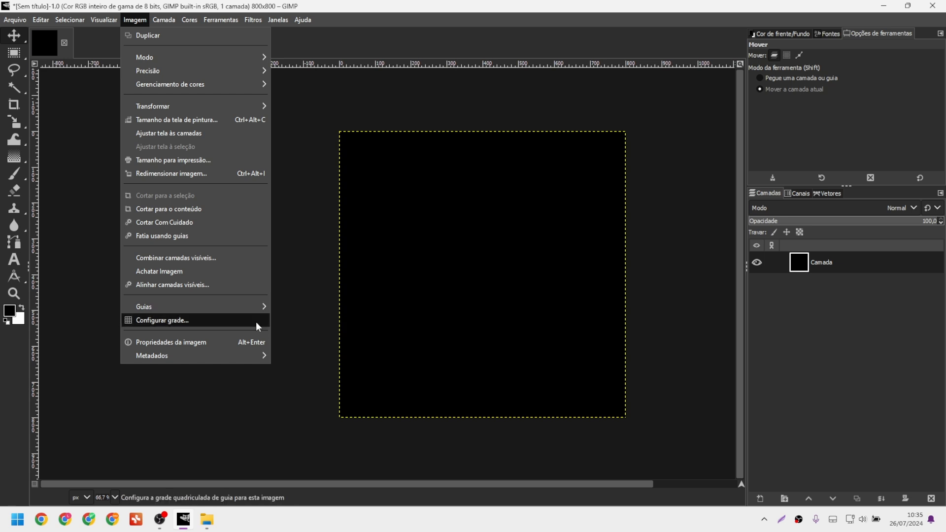
pyautogui.click(135, 20)
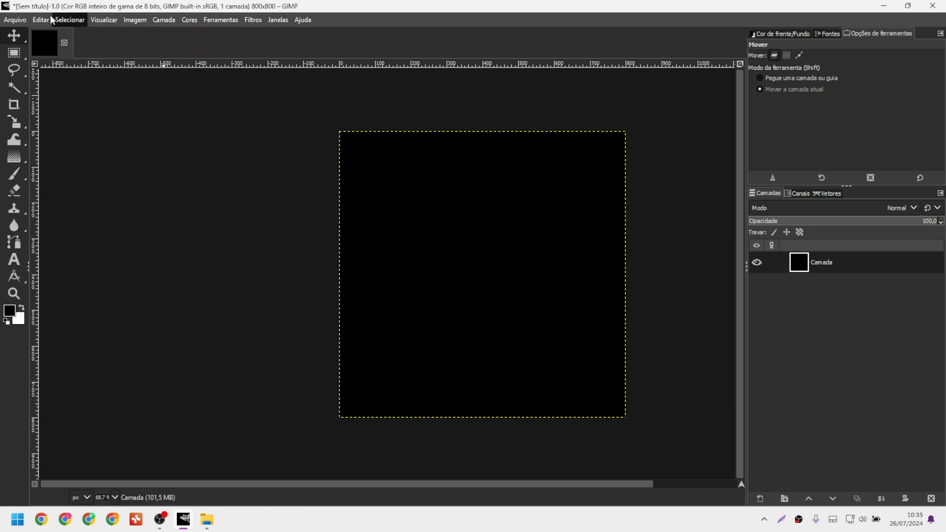
pyautogui.click(49, 19)
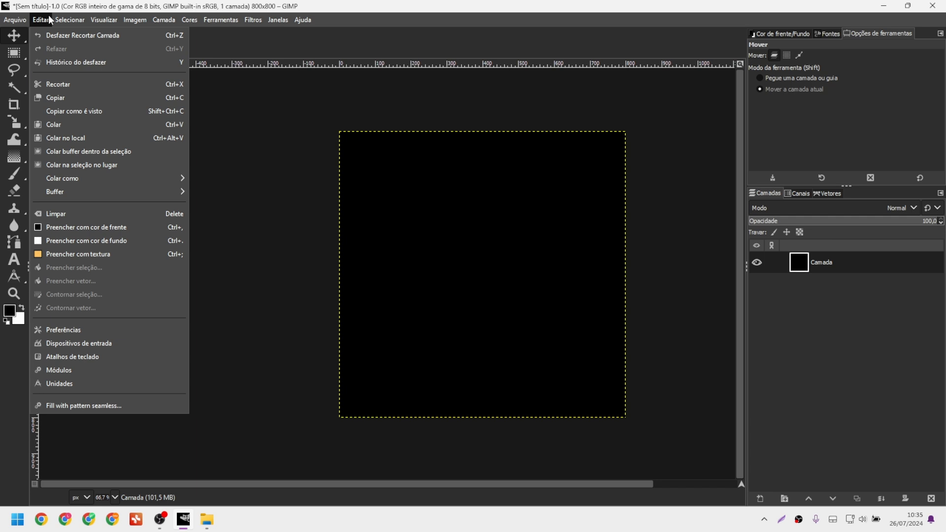
pyautogui.click(99, 356)
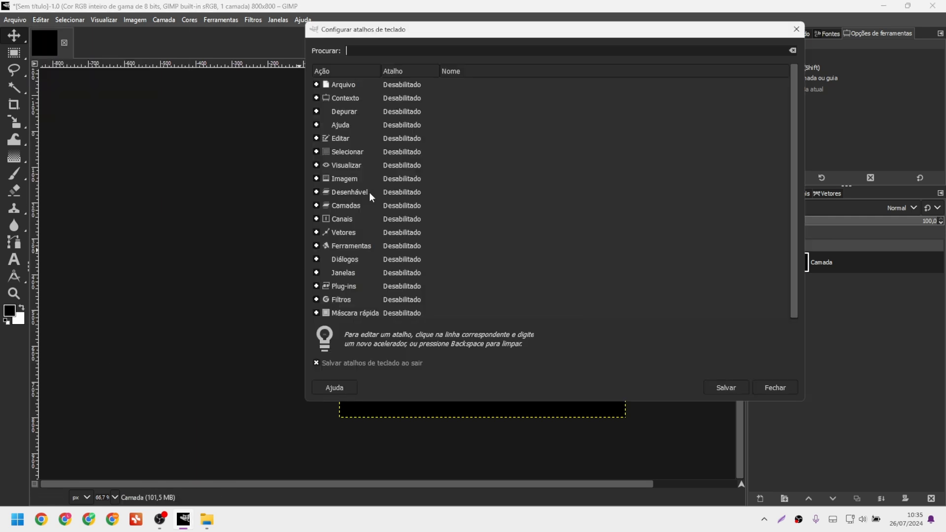
# Search 'guia' and assign Shift+Alt+A to guides-from-selection and Shift+Alt+X, reassigned, to remove-all-guides.
pyautogui.write('guia')
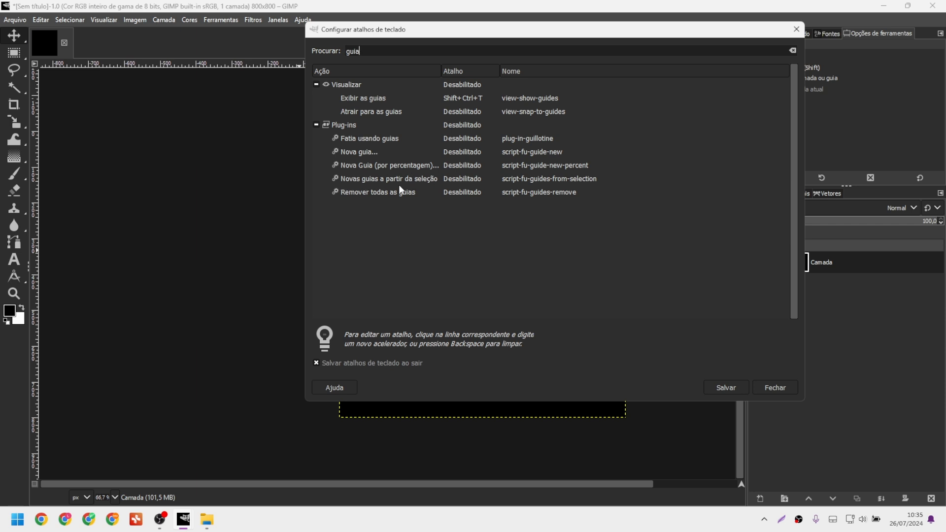
pyautogui.click(467, 182)
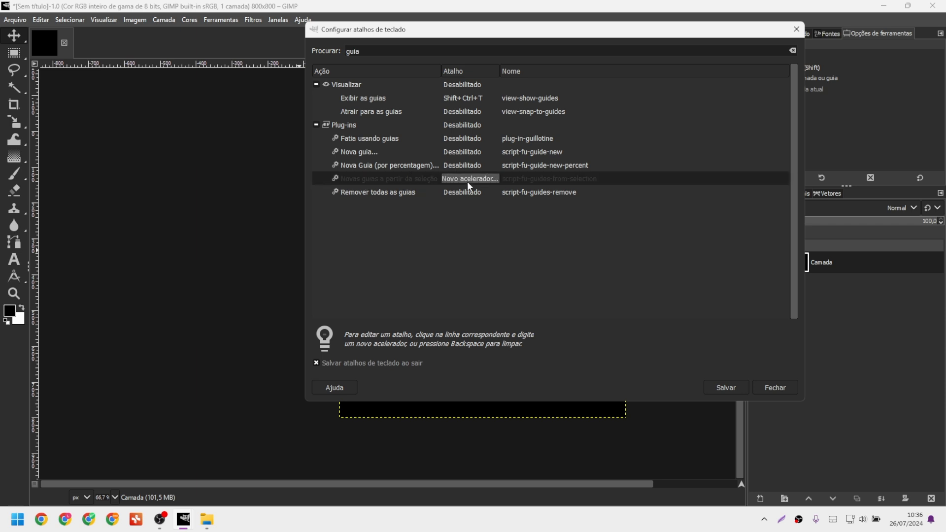
pyautogui.hotkey('shift', 'alt', 'a')
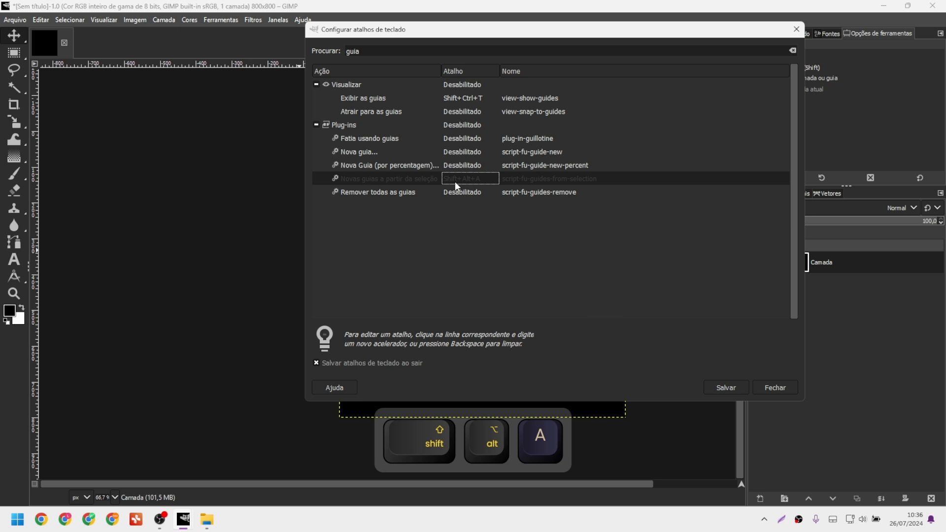
pyautogui.click(466, 193)
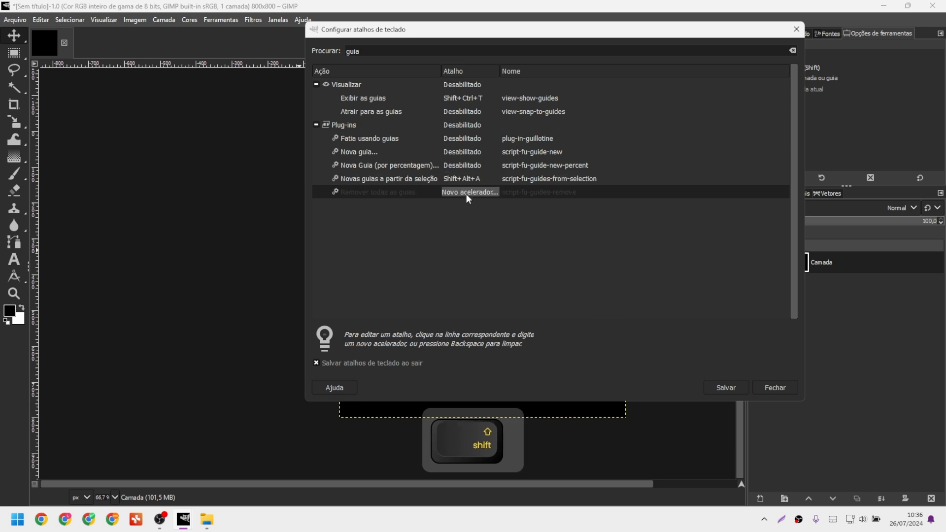
pyautogui.hotkey('shift', 'alt', 'x')
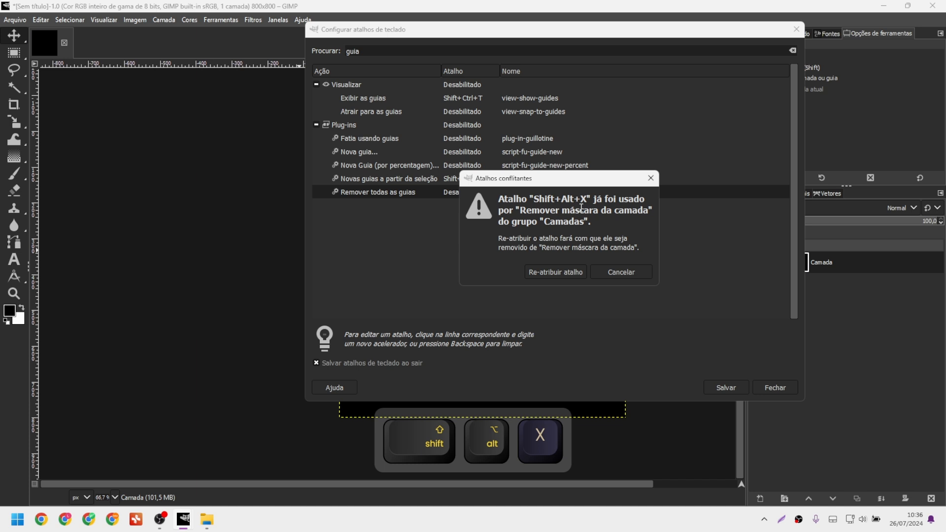
pyautogui.click(555, 273)
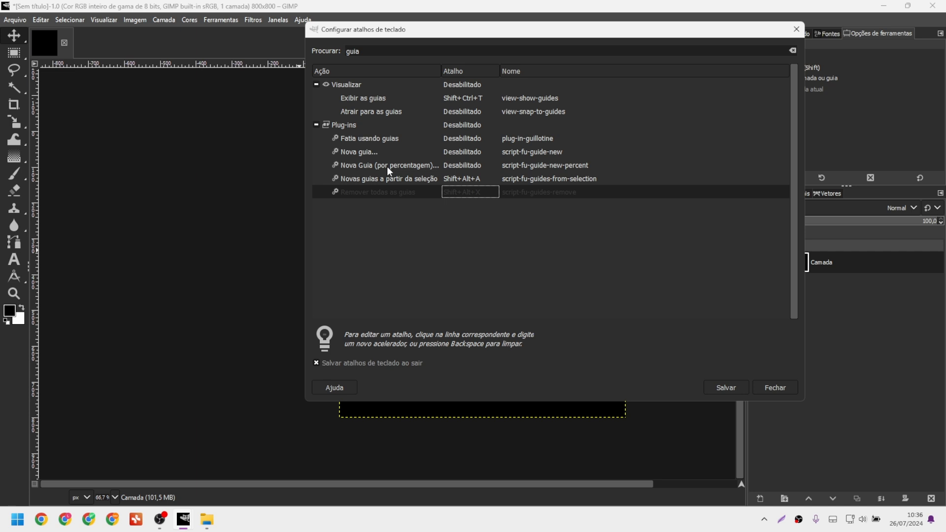
# Give new-guide-by-percentage Shift+Alt+S, then save and close the shortcut settings.
pyautogui.click(459, 166)
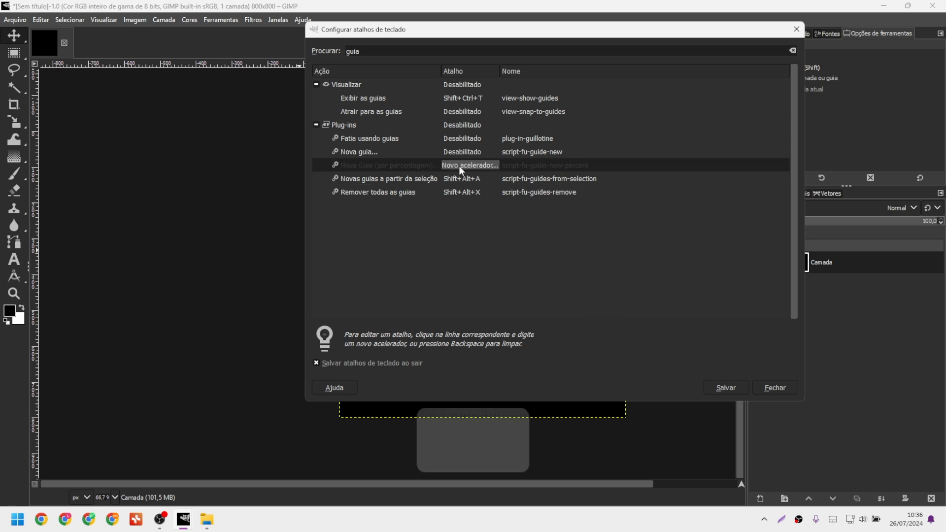
pyautogui.hotkey('shift', 'alt', 's')
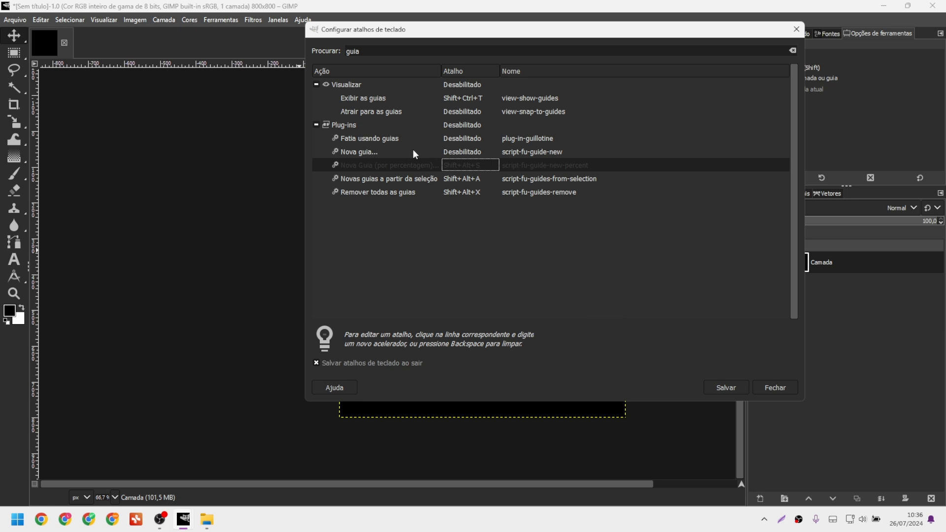
pyautogui.click(725, 388)
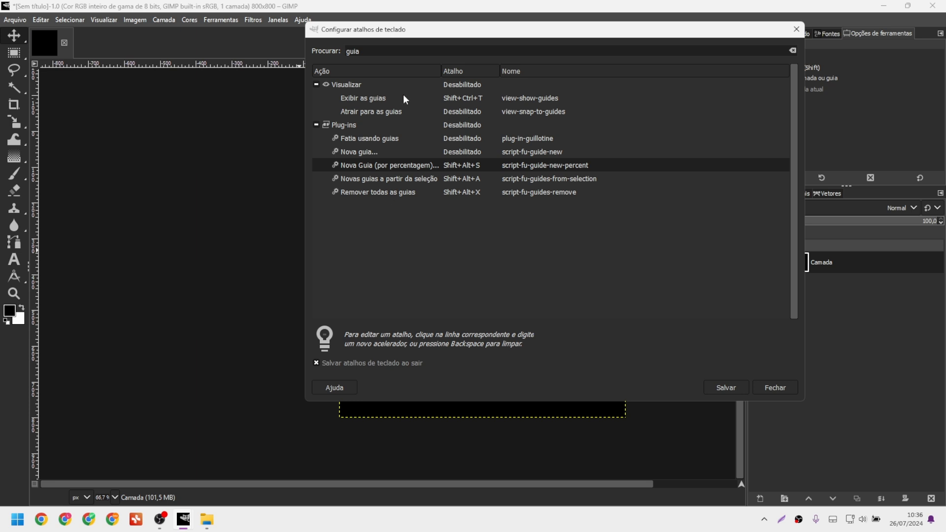
pyautogui.click(767, 389)
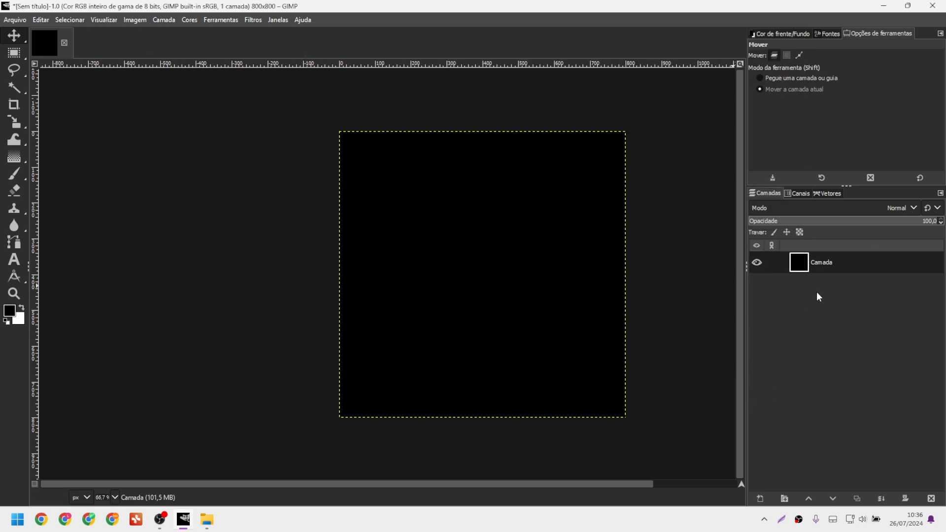
# Add a horizontal and a vertical guide at 50% using the Shift+Alt+S shortcut.
pyautogui.press('m')
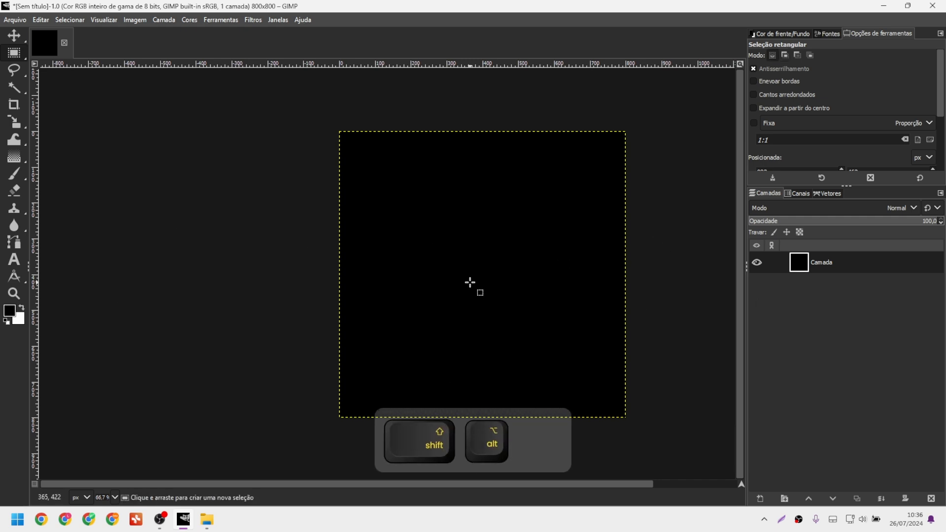
pyautogui.hotkey('shift', 'alt', 's')
pyautogui.moveTo(466, 227); pyautogui.dragTo(234, 171)
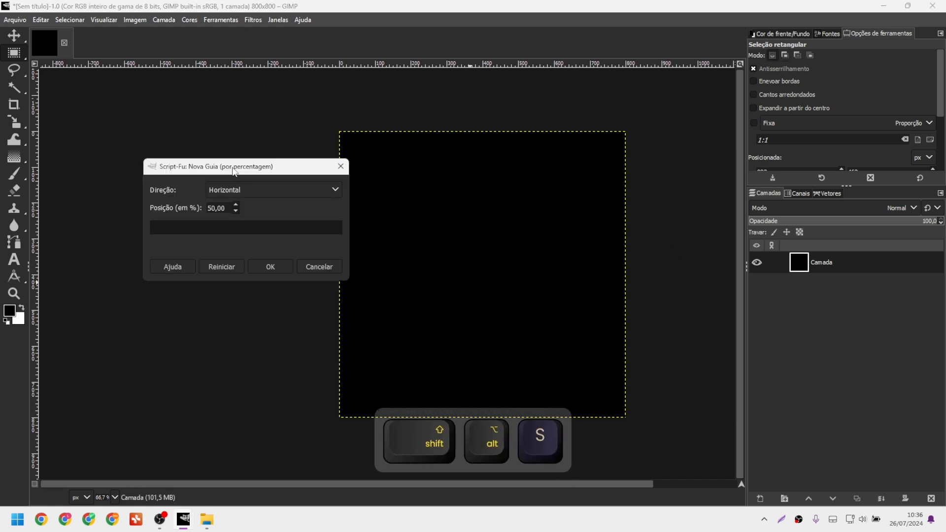
pyautogui.click(270, 268)
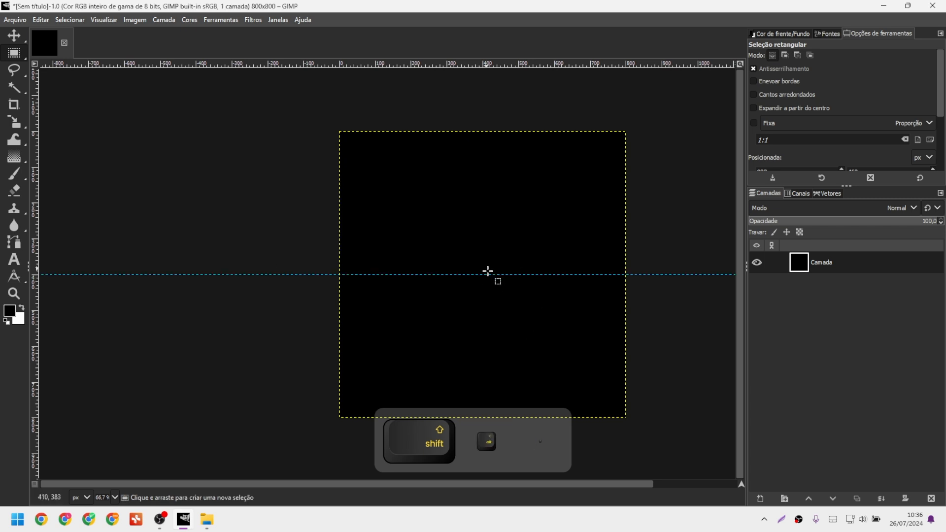
pyautogui.hotkey('shift', 'alt', 's')
pyautogui.click(467, 249)
pyautogui.click(467, 272)
pyautogui.click(497, 323)
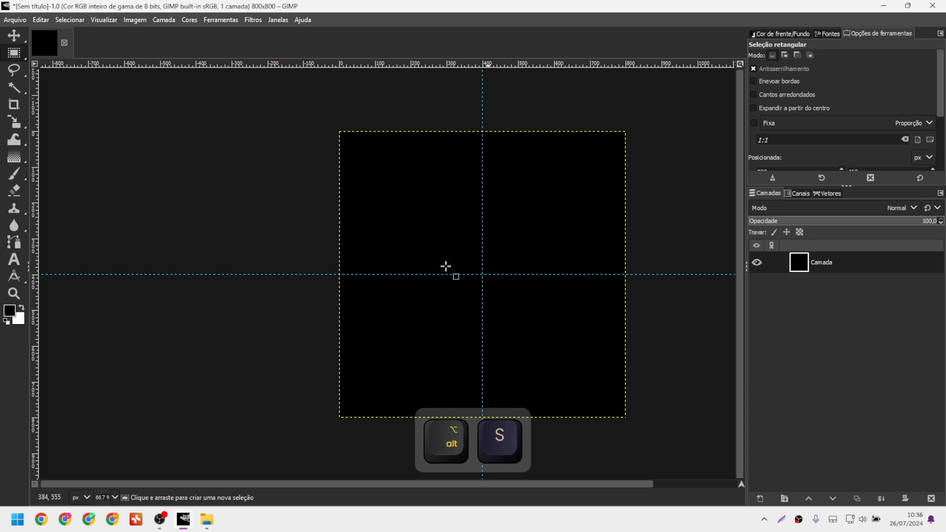
# Draw a rectangular selection and place guides along its edges with Shift+Alt+A.
pyautogui.moveTo(355, 144); pyautogui.dragTo(513, 279)
pyautogui.moveTo(541, 310); pyautogui.dragTo(611, 401)
pyautogui.hotkey('shift', 'alt')
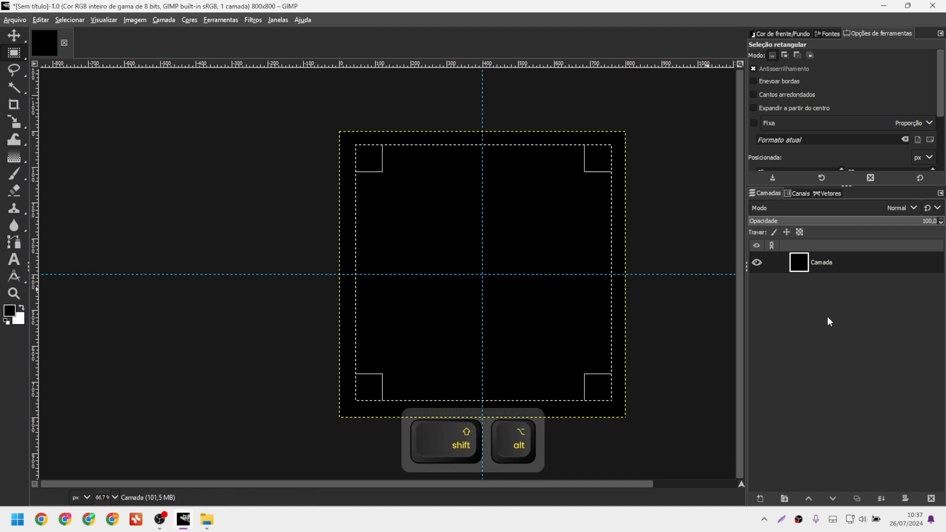
pyautogui.hotkey('shift', 'alt', 'a')
pyautogui.click(701, 232)
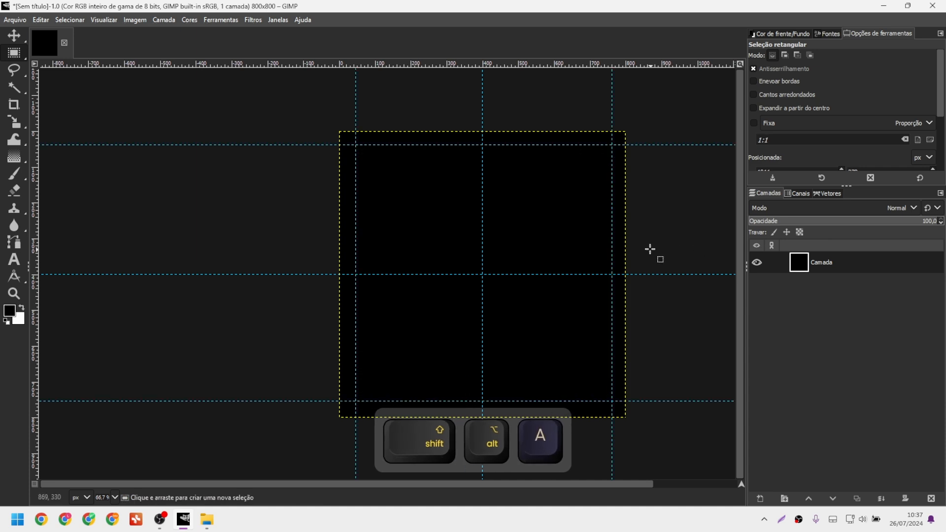
pyautogui.moveTo(626, 229); pyautogui.dragTo(510, 230)
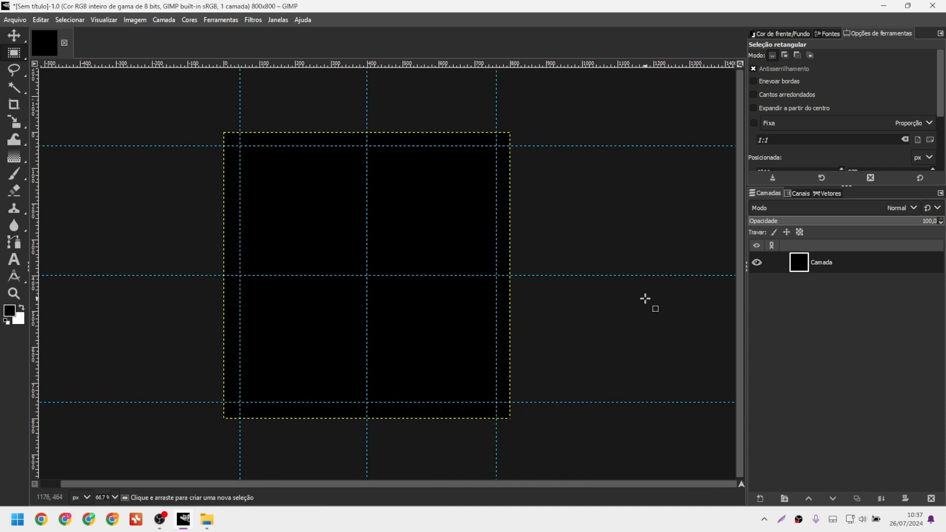
# Toggle guide visibility with Ctrl+Shift+T, then remove all guides with Shift+Alt+X.
pyautogui.hotkey('ctrl', 'shift', 't')
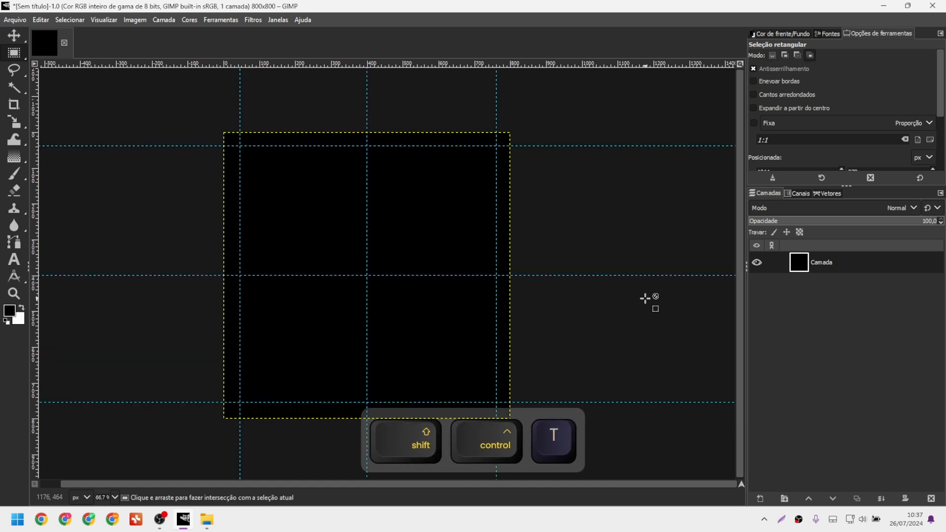
pyautogui.hotkey('ctrl', 'shift', 't')
pyautogui.hotkey('ctrl', 'shift', 't')
pyautogui.hotkey('ctrl', 'shift', 't')
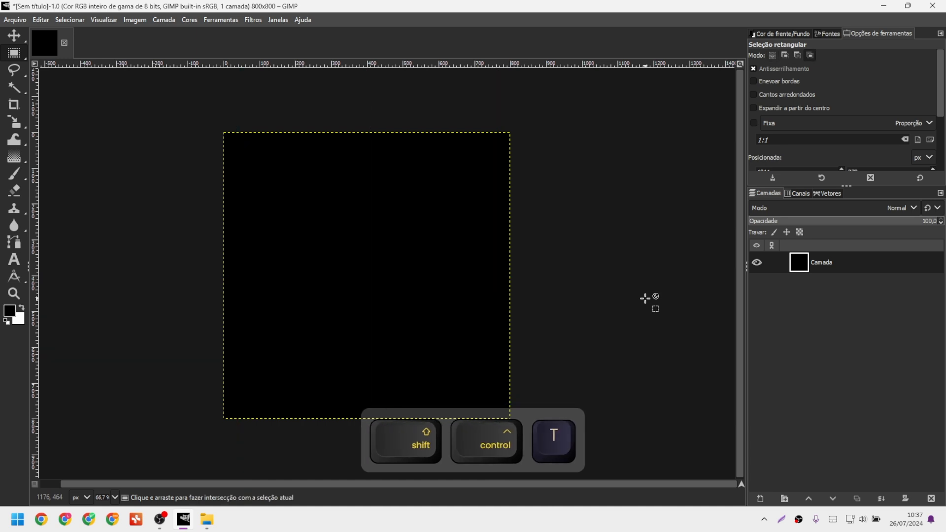
pyautogui.hotkey('ctrl', 'shift', 't')
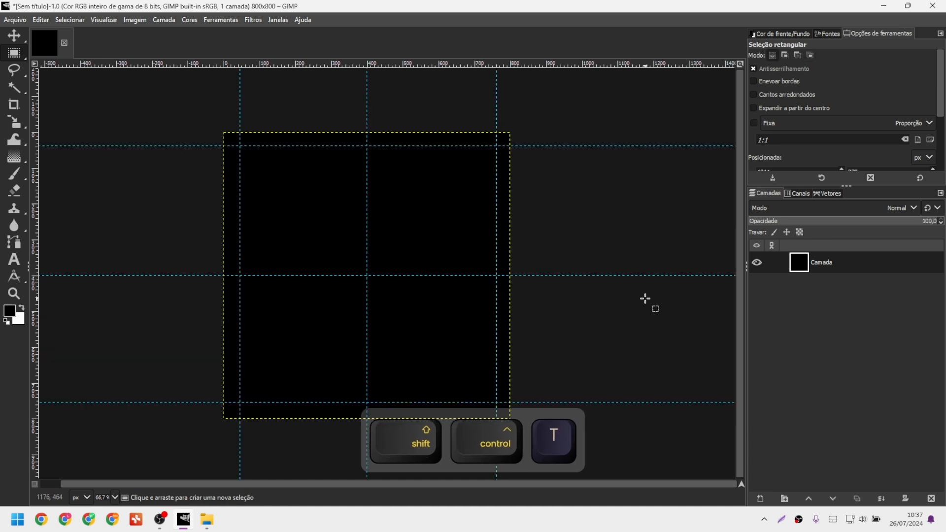
pyautogui.hotkey('shift', 'alt', 'x')
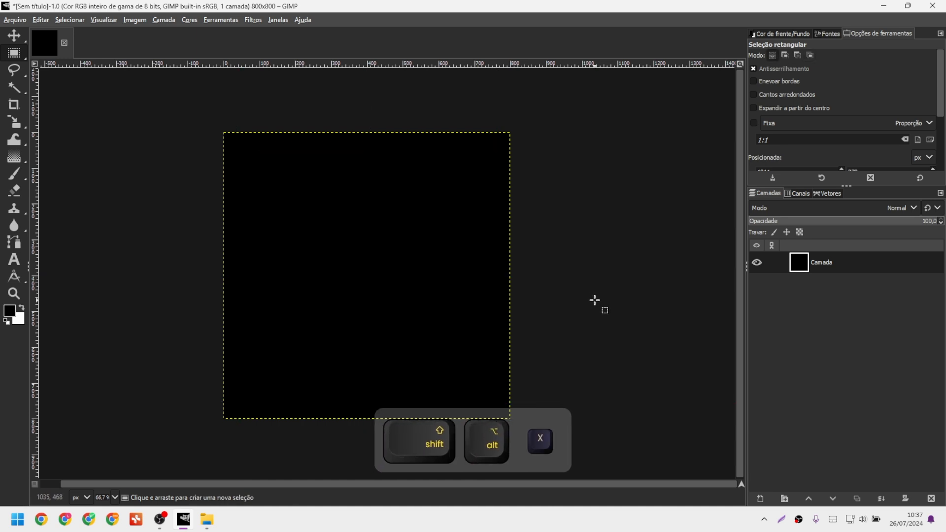
pyautogui.moveTo(374, 274); pyautogui.dragTo(442, 285)
pyautogui.moveTo(501, 293); pyautogui.dragTo(408, 298)
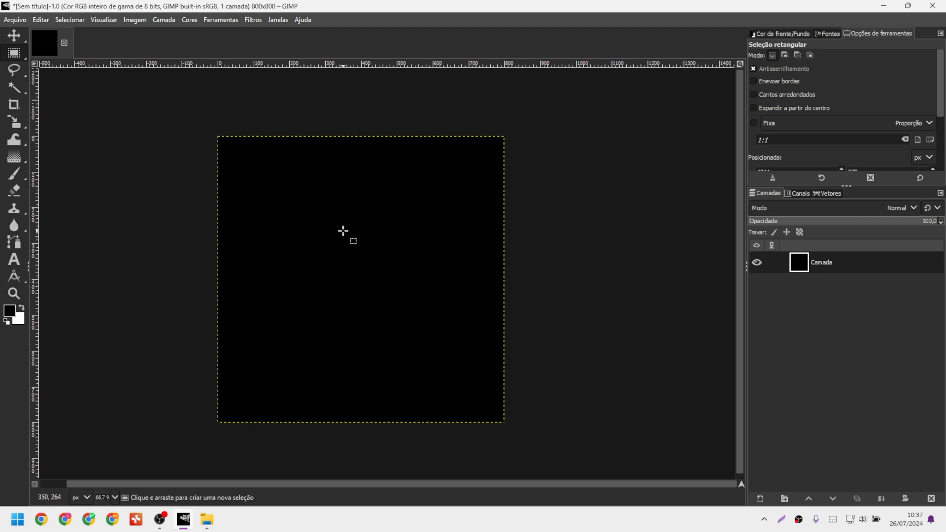
# Paste the deer-in-forest picture onto the black canvas as a new layer.
pyautogui.hotkey('alt', 'Tab')
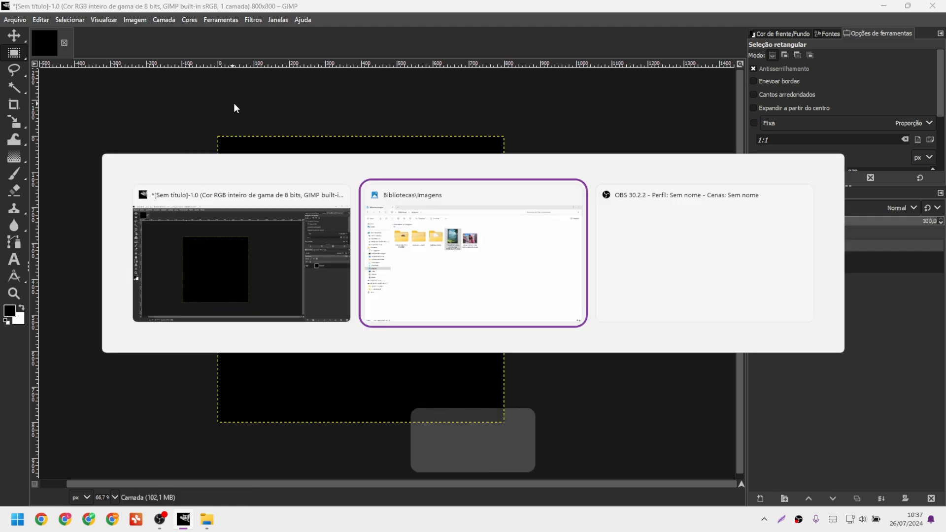
pyautogui.hotkey('alt', 'Tab')
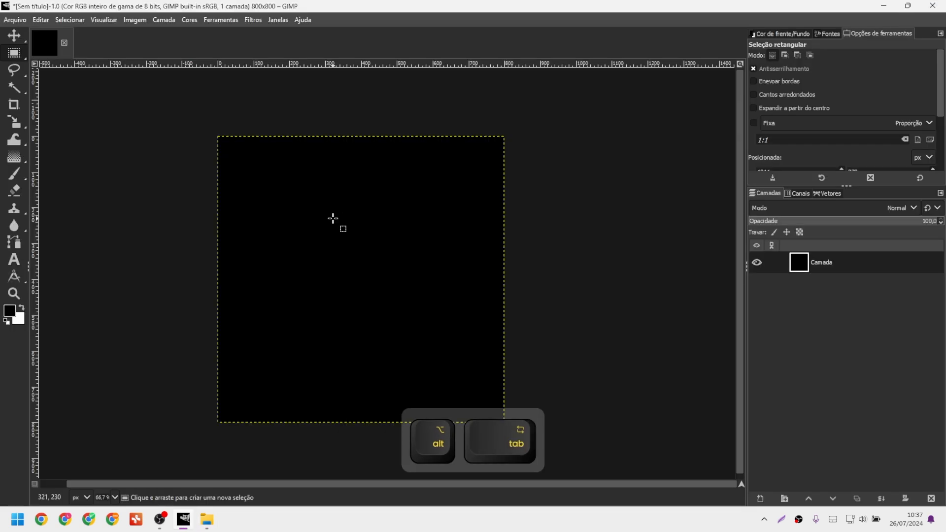
pyautogui.hotkey('ctrl', 'v')
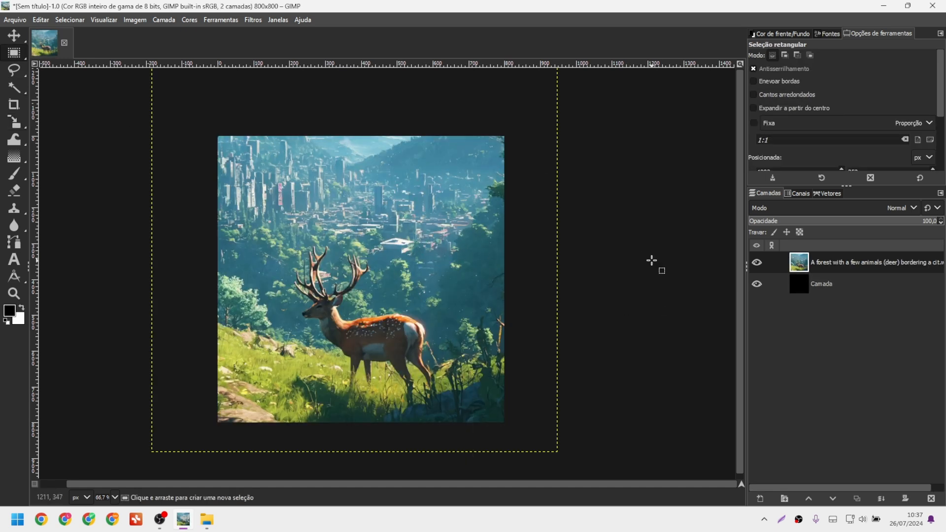
# Try darkening the image with Curves, then cancel the adjustment.
pyautogui.hotkey('ctrl', 'm')
pyautogui.moveTo(803, 59); pyautogui.dragTo(638, 57)
pyautogui.moveTo(618, 225); pyautogui.dragTo(670, 227)
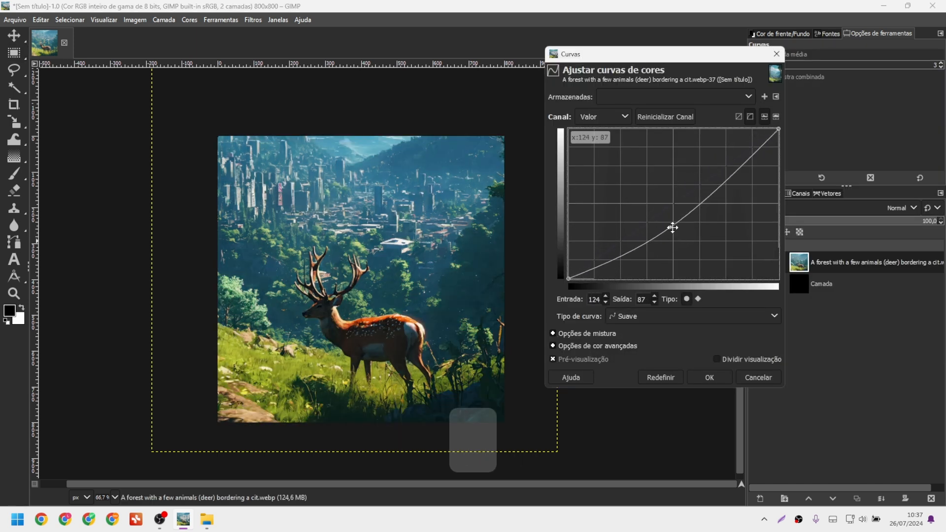
pyautogui.click(771, 382)
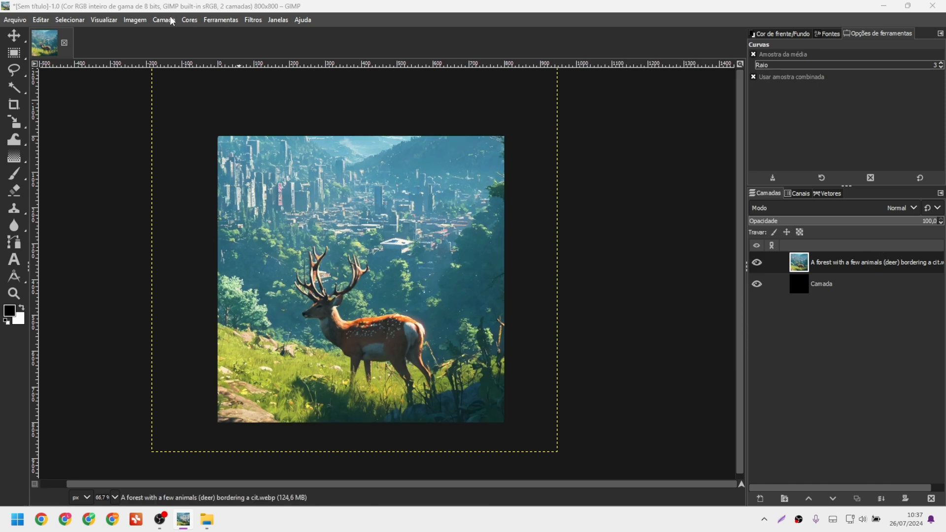
# Open the keyboard shortcut settings from Editar > Atalhos de teclado.
pyautogui.click(144, 19)
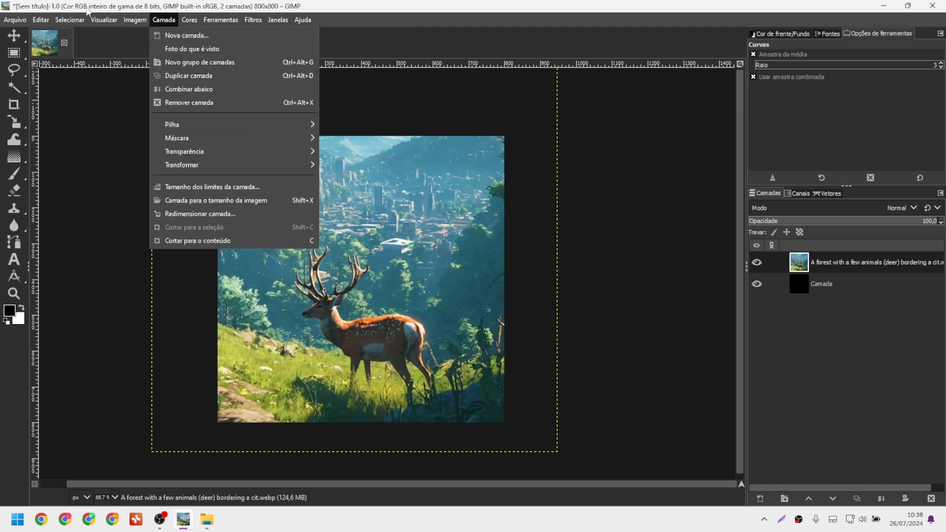
pyautogui.moveTo(40, 21)
pyautogui.click(79, 355)
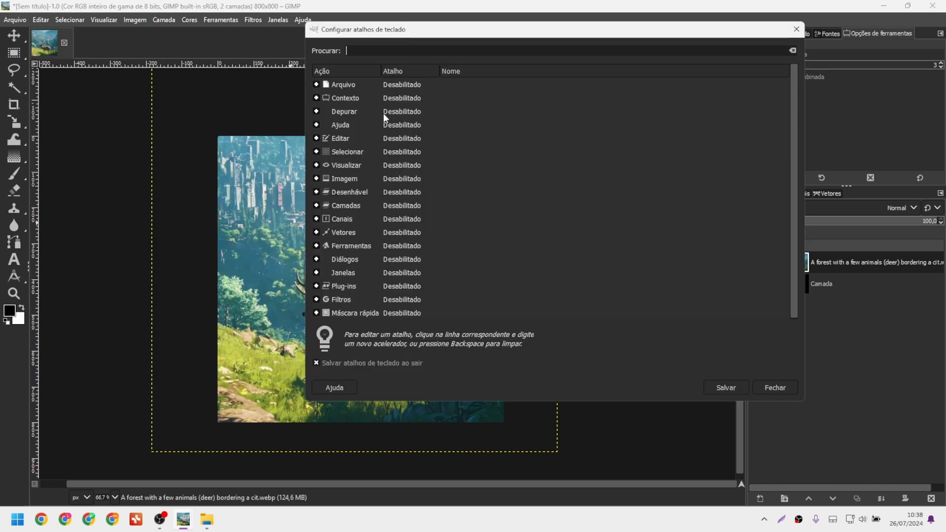
# Give Matiz-Saturação Ctrl+, taken over from Preencher com cor de frente, then save and close.
pyautogui.write('z')
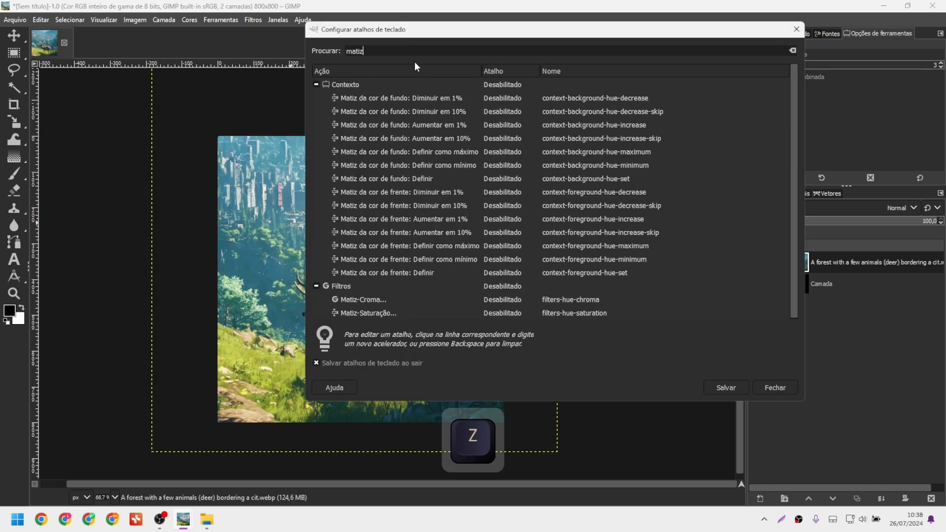
pyautogui.click(507, 311)
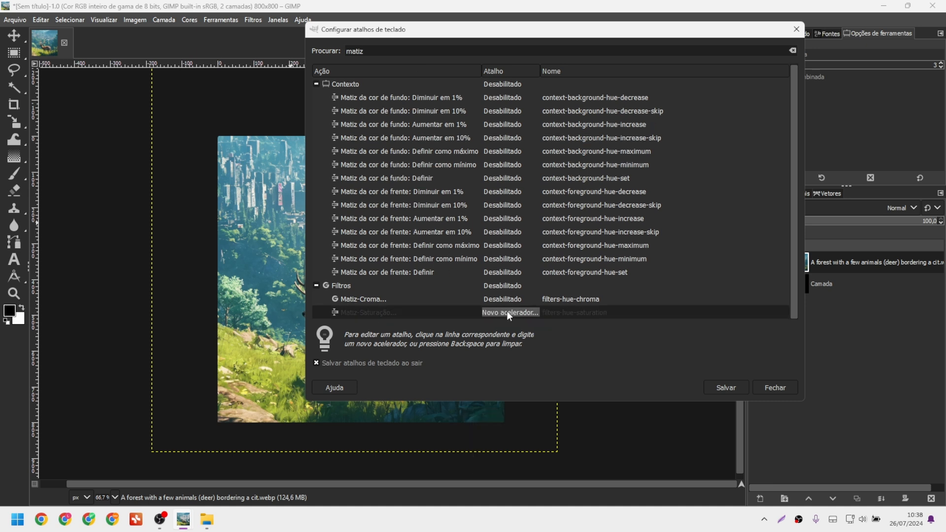
pyautogui.hotkey('ctrl', ',')
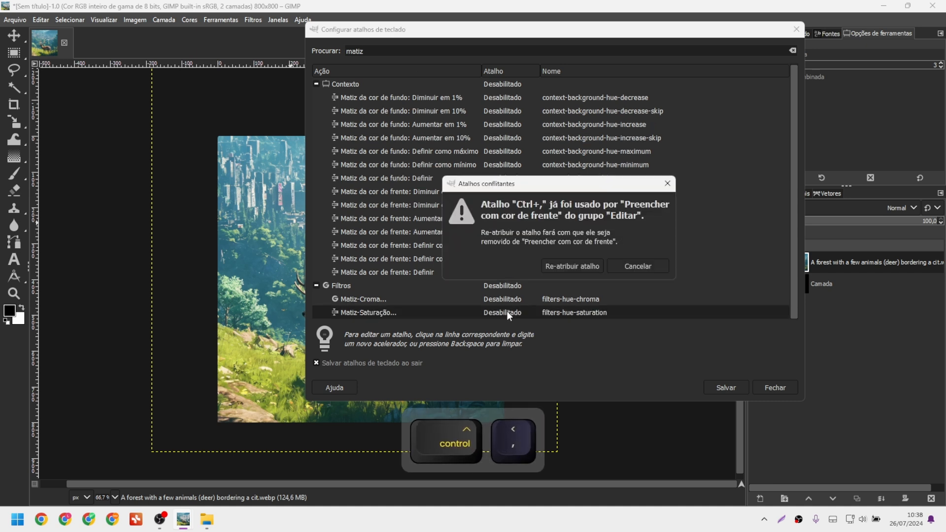
pyautogui.moveTo(625, 206); pyautogui.dragTo(559, 217)
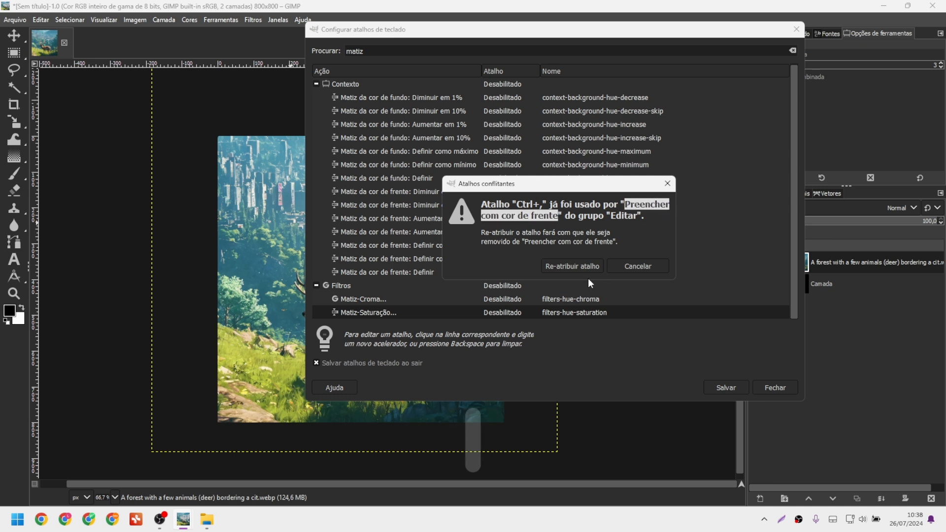
pyautogui.click(577, 269)
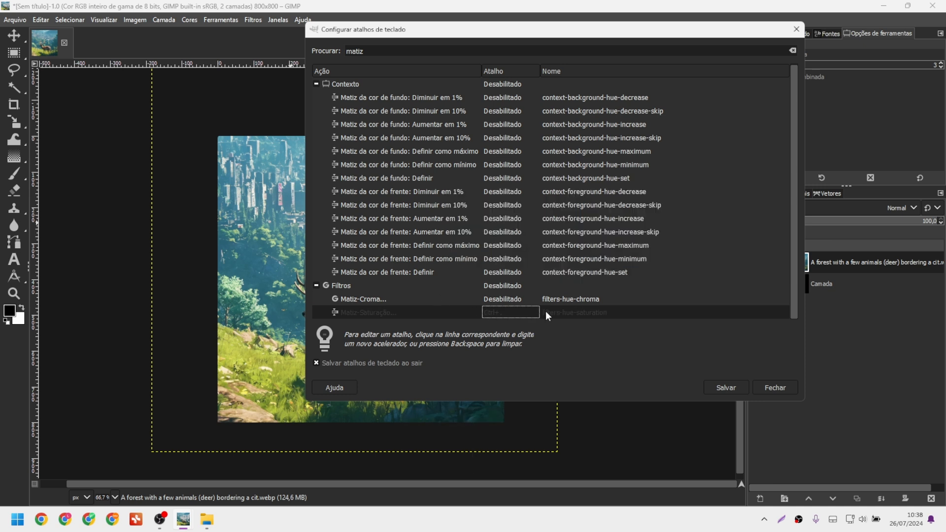
pyautogui.click(726, 387)
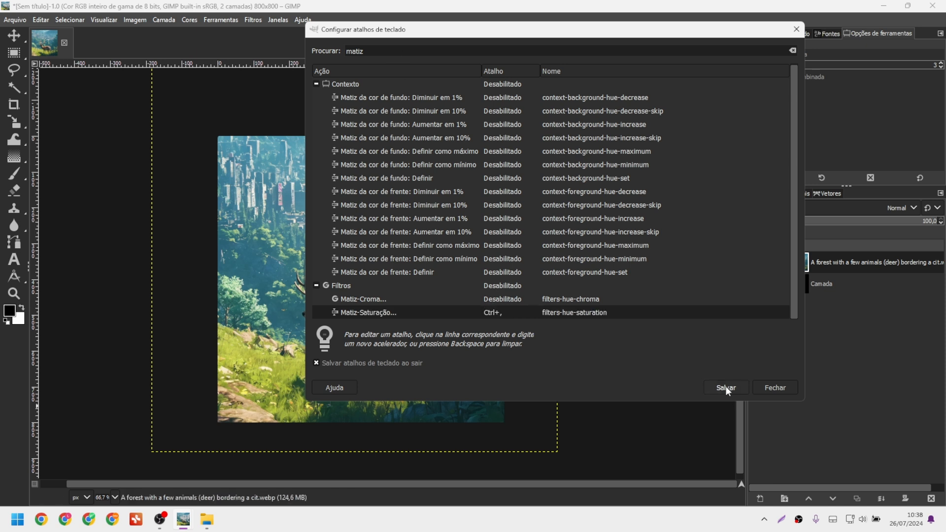
pyautogui.click(767, 390)
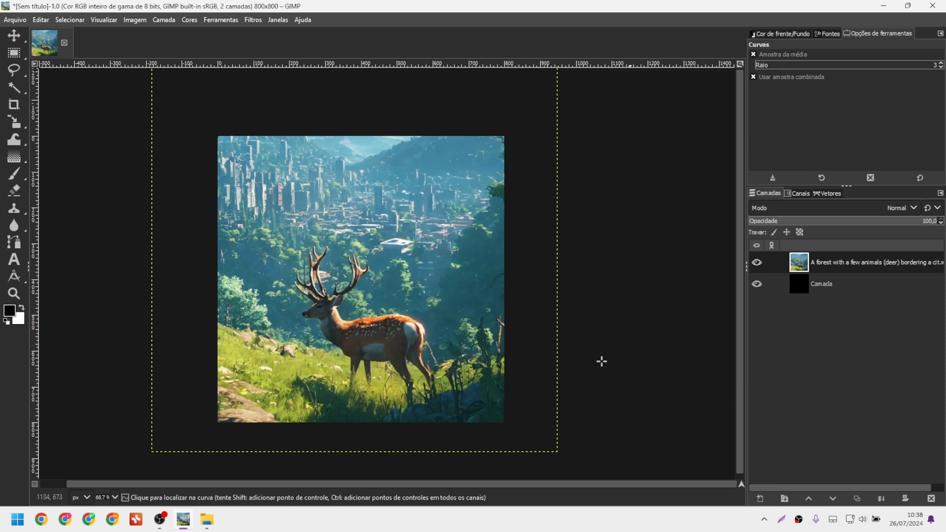
# Recolour the deer picture in Matiz-Saturação with hue -46,1 and saturation 72.
pyautogui.hotkey('ctrl', ',')
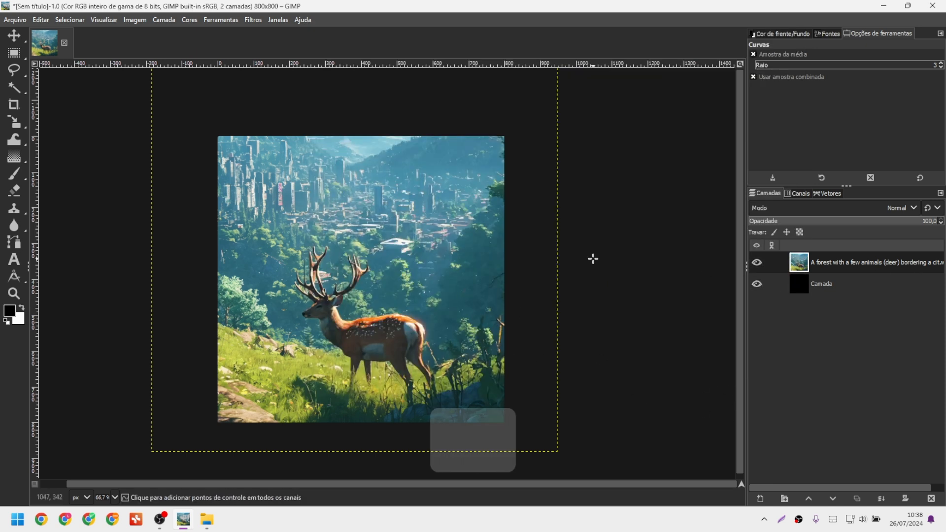
pyautogui.moveTo(878, 59); pyautogui.dragTo(545, 57)
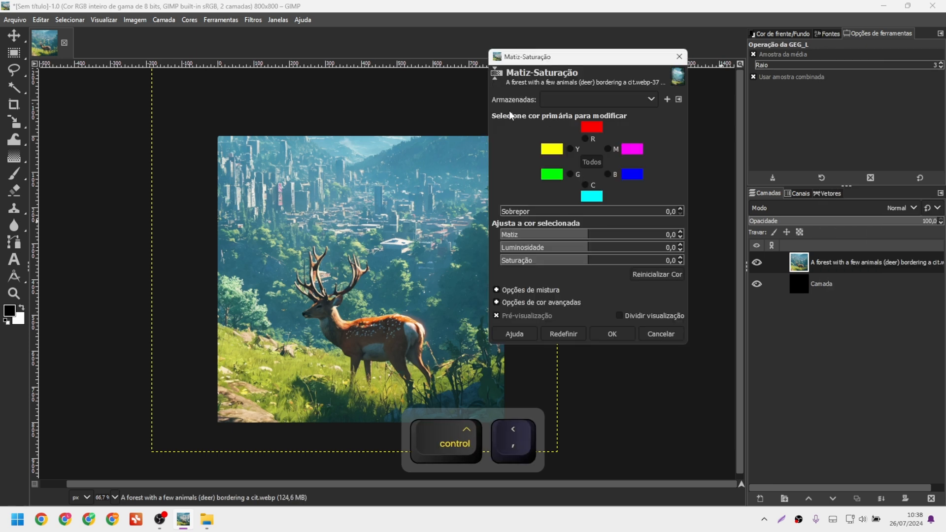
pyautogui.moveTo(589, 241); pyautogui.dragTo(652, 262)
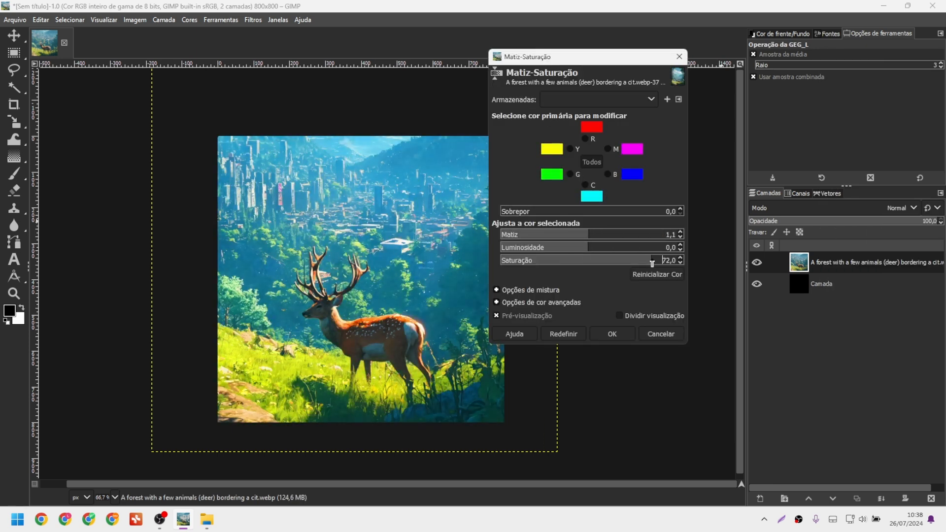
pyautogui.moveTo(573, 240); pyautogui.dragTo(563, 239)
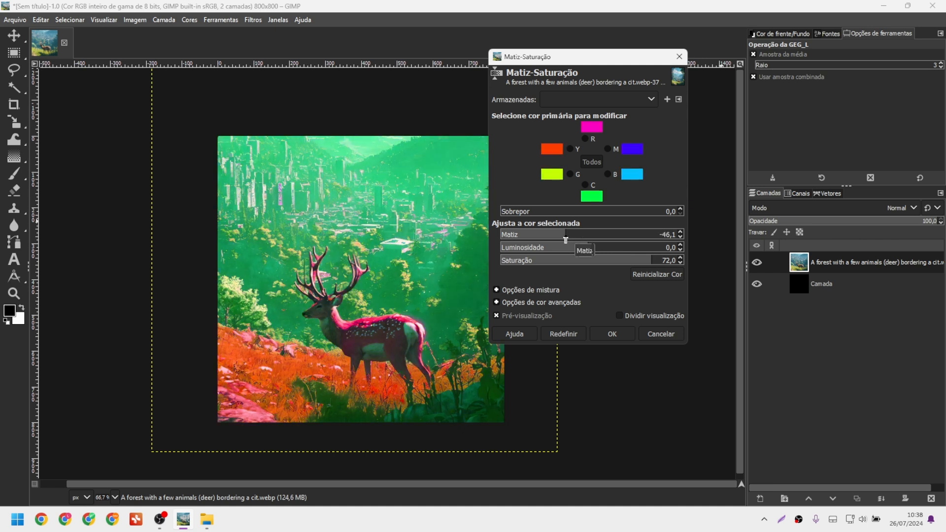
pyautogui.click(614, 334)
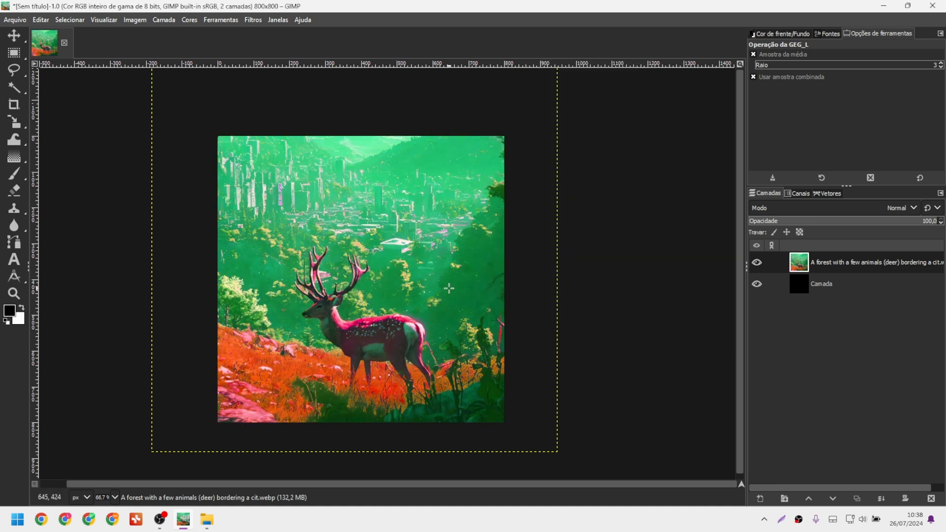
pyautogui.click(189, 20)
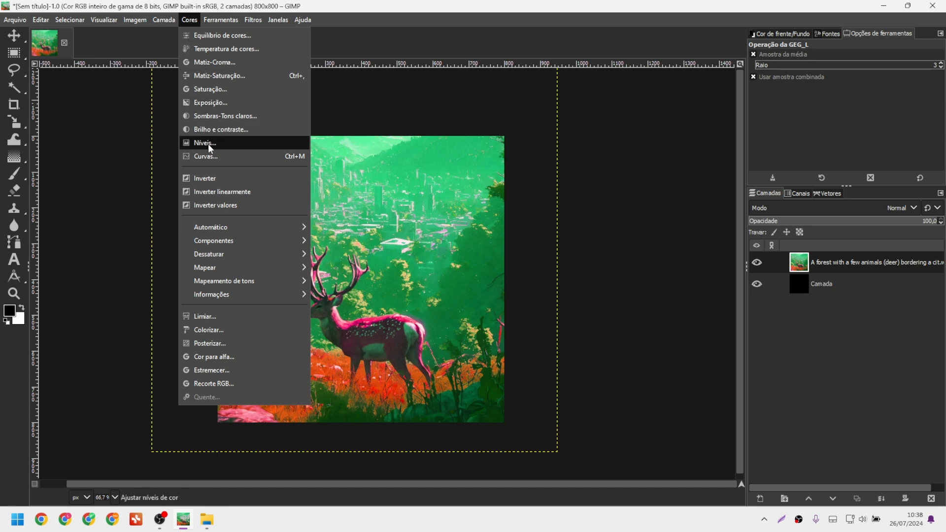
# Assign Ctrl+period to Níveis, reassigning it from Preencher com cor de fundo, and save the shortcuts.
pyautogui.click(244, 4)
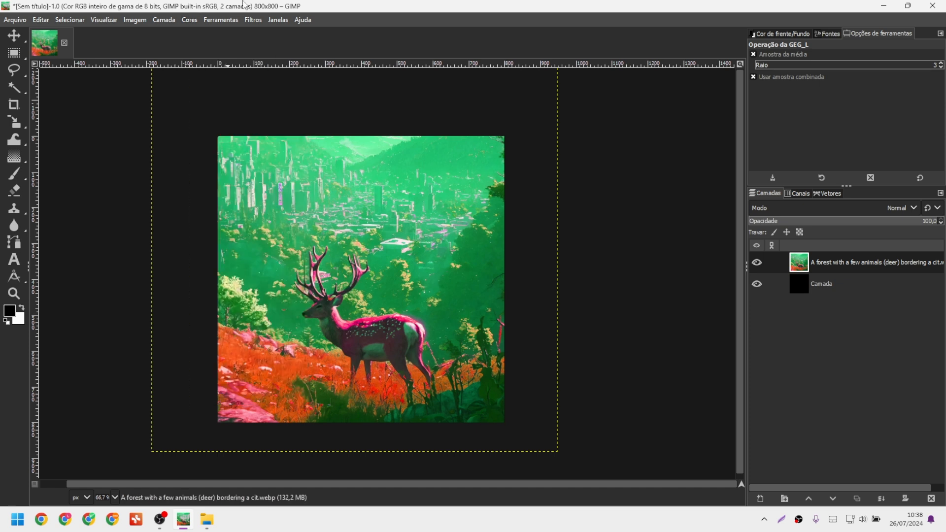
pyautogui.click(35, 23)
pyautogui.click(79, 358)
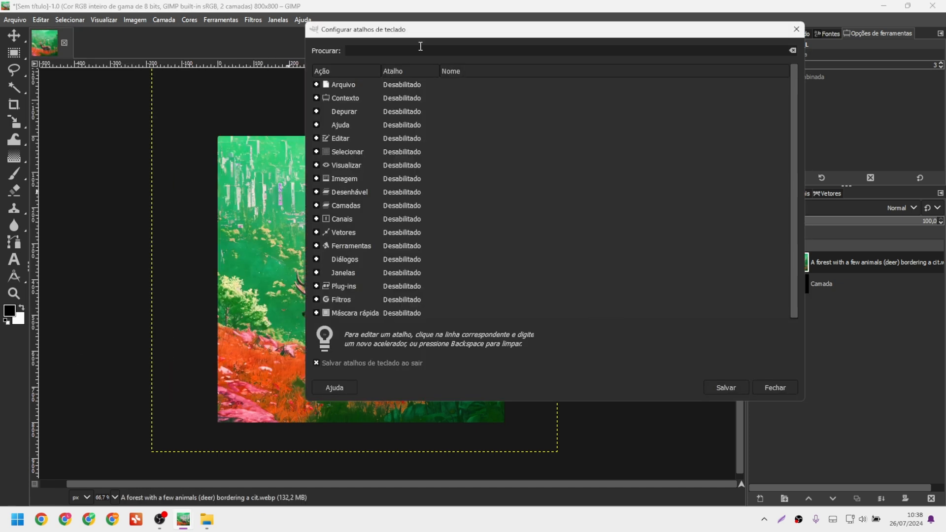
pyautogui.write('nív')
pyautogui.click(405, 98)
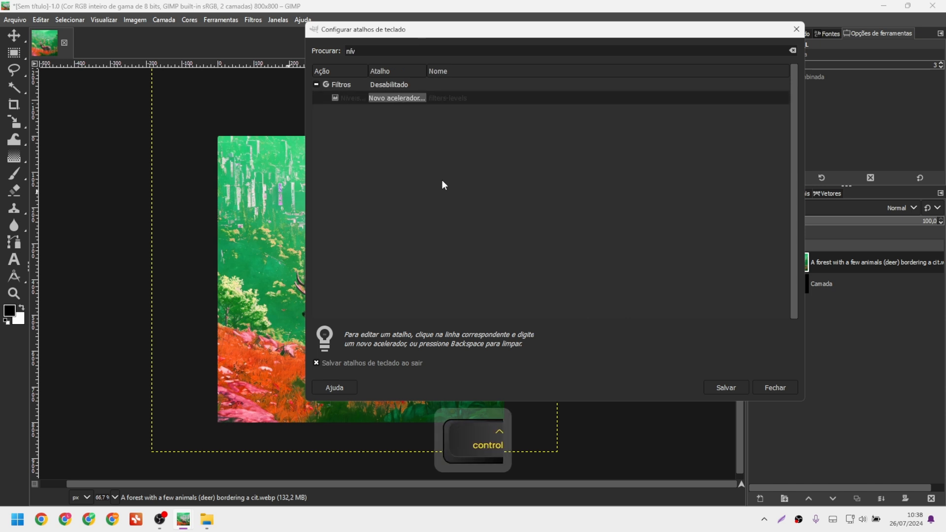
pyautogui.hotkey('ctrl', '.')
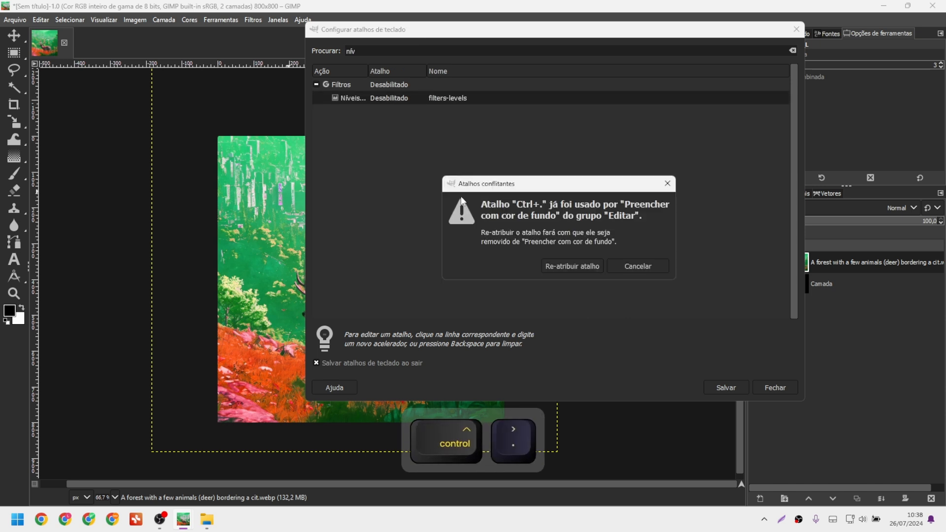
pyautogui.click(567, 266)
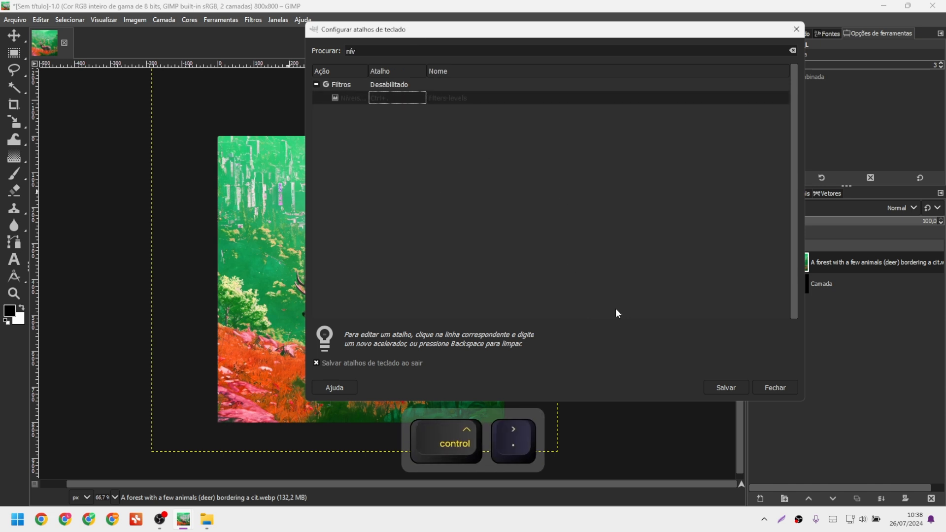
pyautogui.click(723, 386)
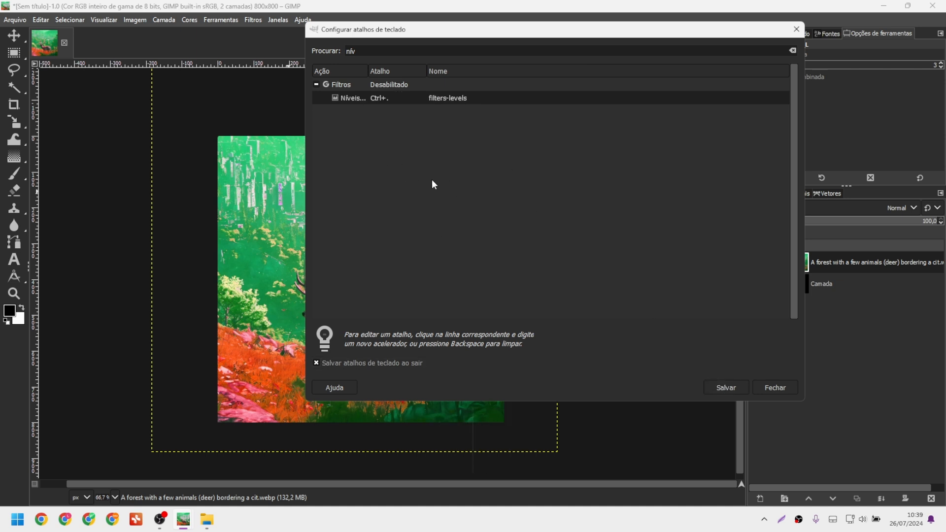
pyautogui.click(776, 388)
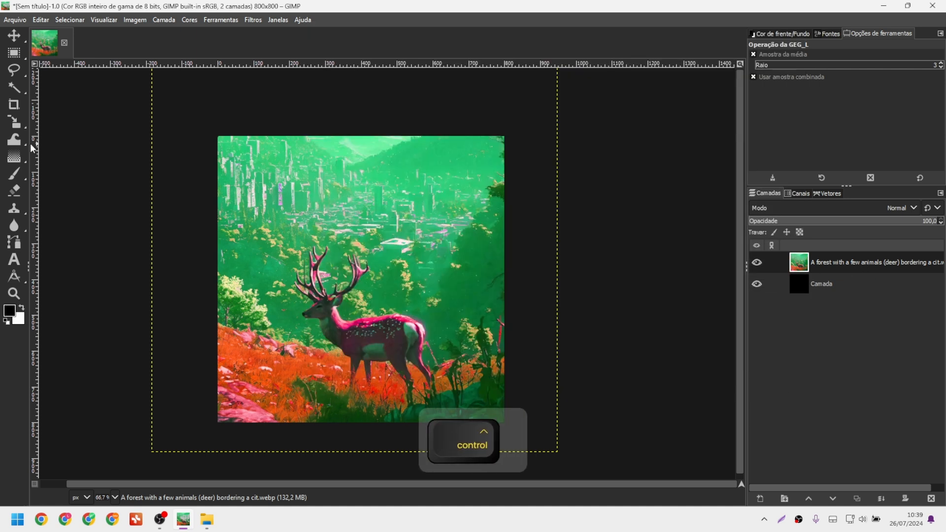
# Apply Níveis with input levels 41, 2,00 and 255, then reset default colours.
pyautogui.hotkey('ctrl', '.')
pyautogui.moveTo(754, 68); pyautogui.dragTo(572, 67)
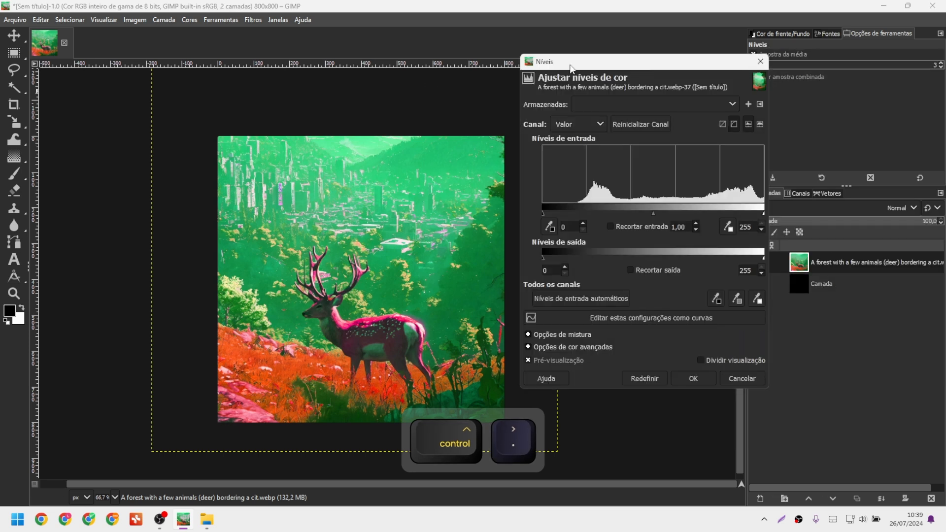
pyautogui.moveTo(543, 215); pyautogui.dragTo(578, 214)
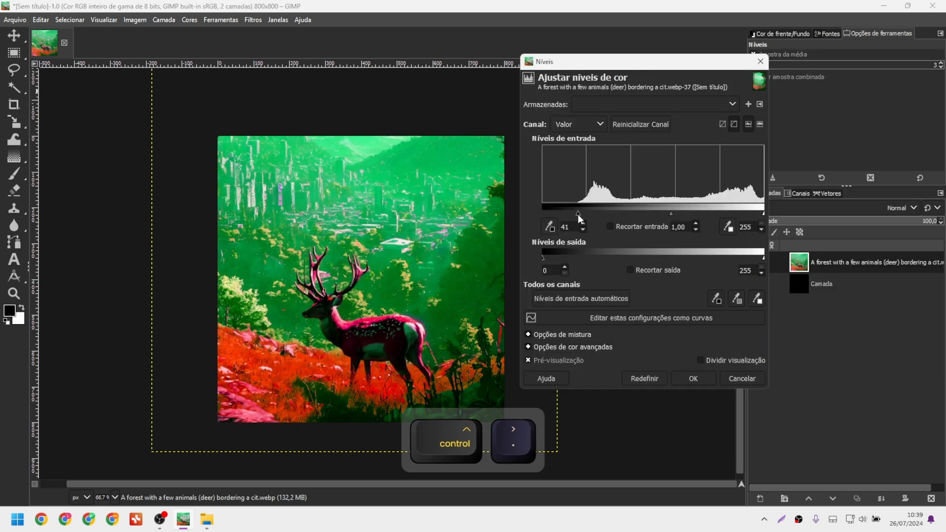
pyautogui.moveTo(671, 213); pyautogui.dragTo(643, 211)
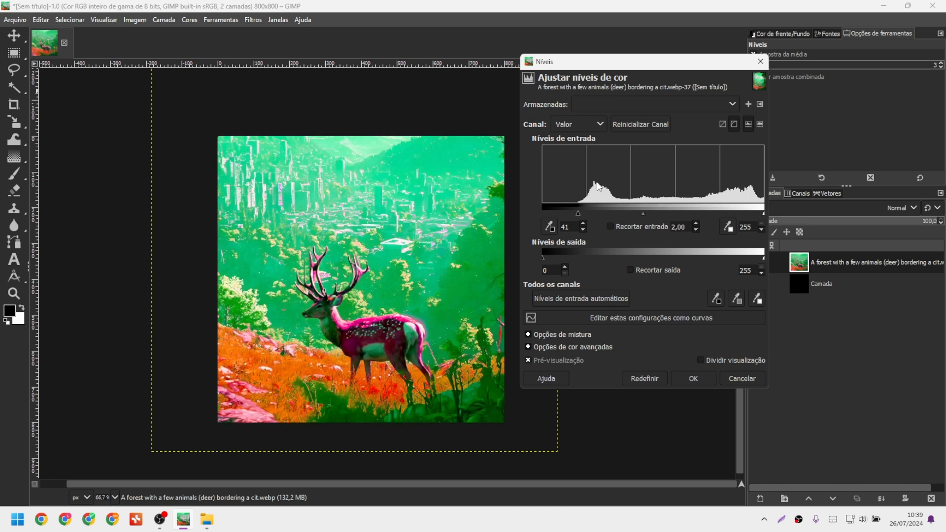
pyautogui.click(693, 379)
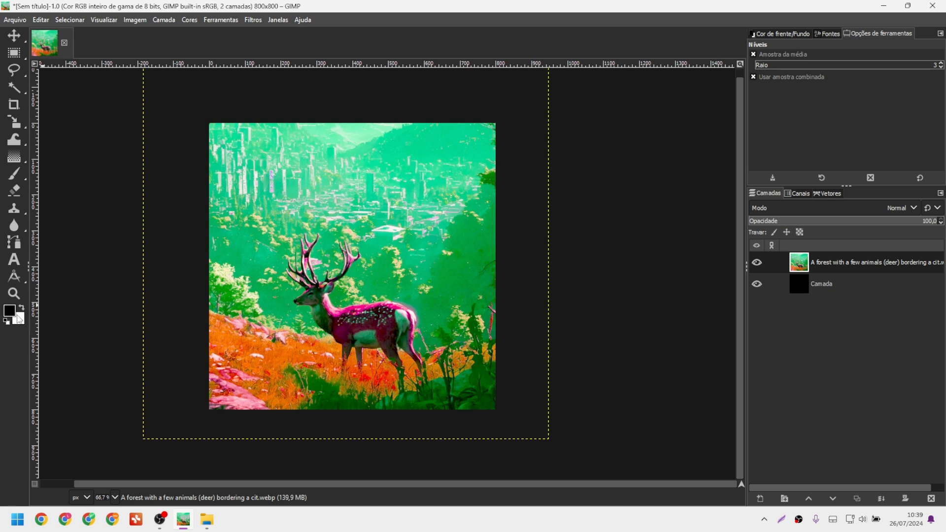
pyautogui.press('d')
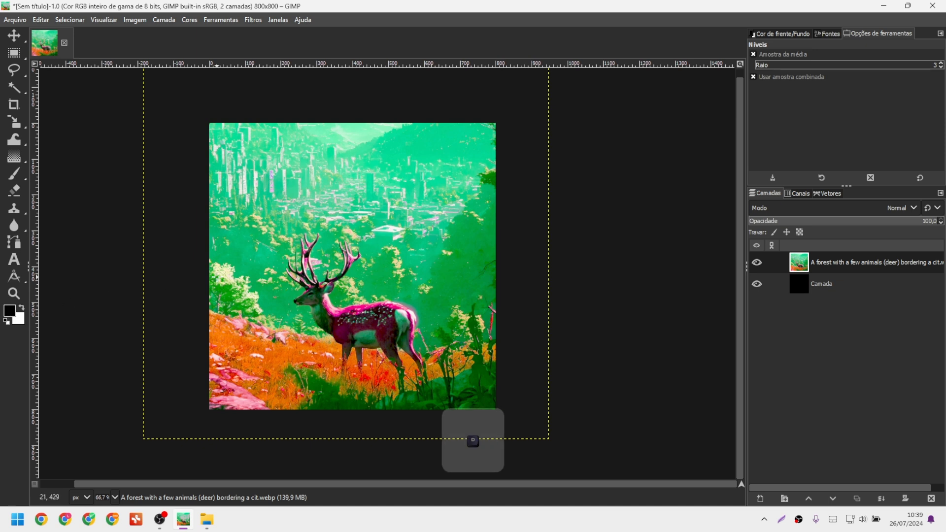
pyautogui.press('x')
pyautogui.press('x')
pyautogui.press('x')
pyautogui.press('x')
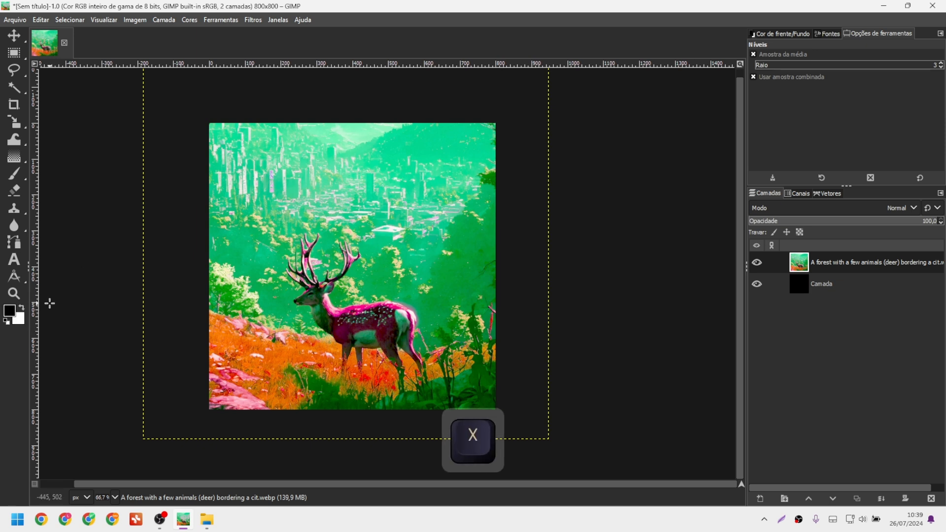
pyautogui.press('x')
pyautogui.press('x')
pyautogui.press('x')
pyautogui.press('x')
pyautogui.click(8, 312)
pyautogui.click(264, 47)
pyautogui.click(308, 185)
pyautogui.click(19, 321)
pyautogui.click(268, 74)
pyautogui.click(255, 38)
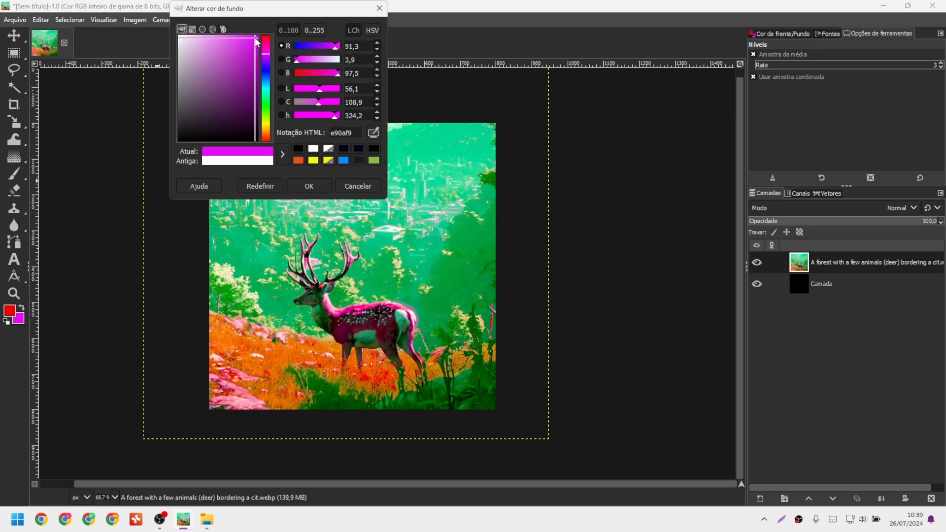
pyautogui.click(309, 186)
pyautogui.press('d')
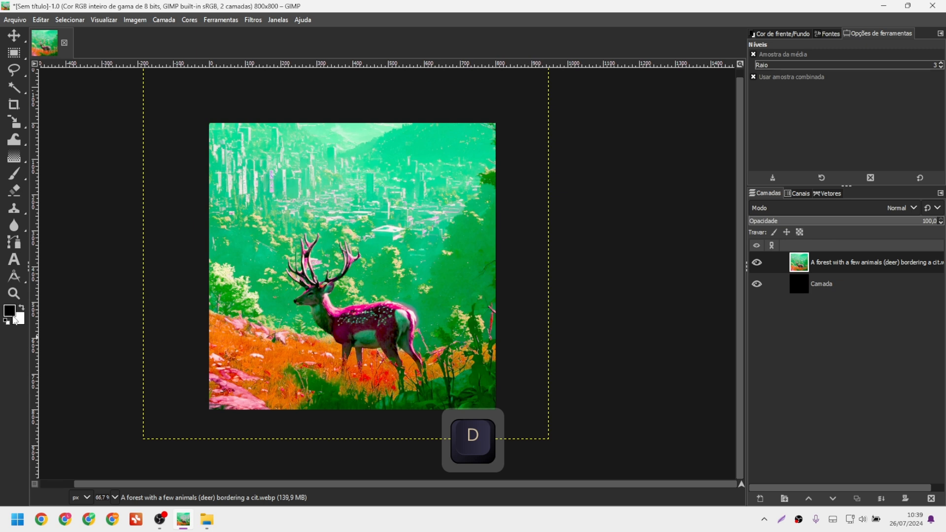
pyautogui.press('x')
pyautogui.press('x')
pyautogui.press('x')
pyautogui.press('x')
pyautogui.press('x')
pyautogui.press('b')
# Raise the brush size to 690 with Alt+scroll, test-paint a white stroke, then undo it.
pyautogui.press('alt')
pyautogui.scroll(1, 339, 228)
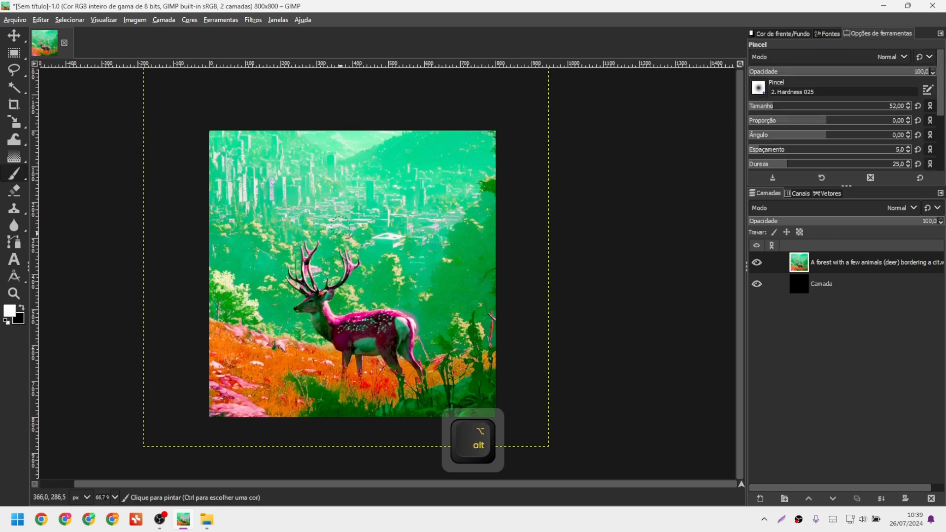
pyautogui.click(873, 106)
pyautogui.moveTo(395, 211)
pyautogui.mouseDown()
pyautogui.moveTo(313, 242)
pyautogui.moveTo(370, 289)
pyautogui.moveTo(345, 271)
pyautogui.mouseUp()
pyautogui.press('x')
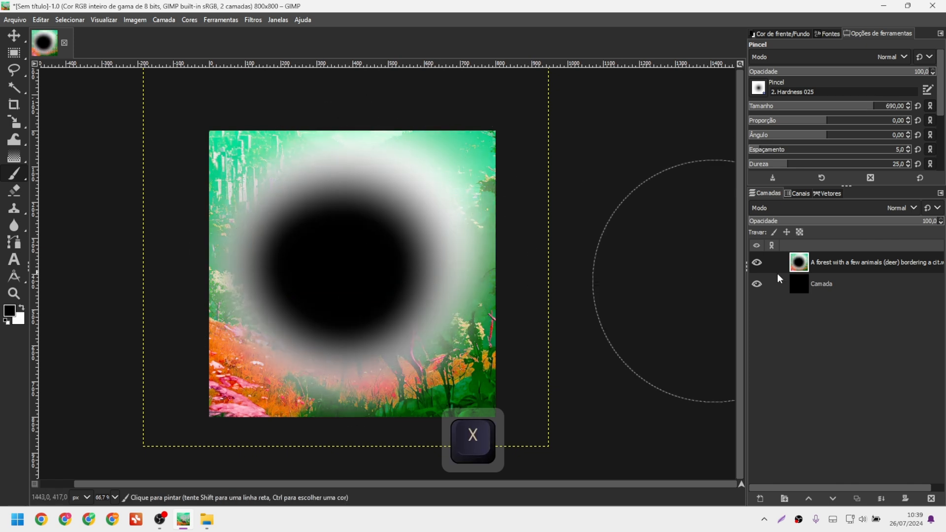
pyautogui.hotkey('ctrl', 'z')
pyautogui.hotkey('ctrl', 'z')
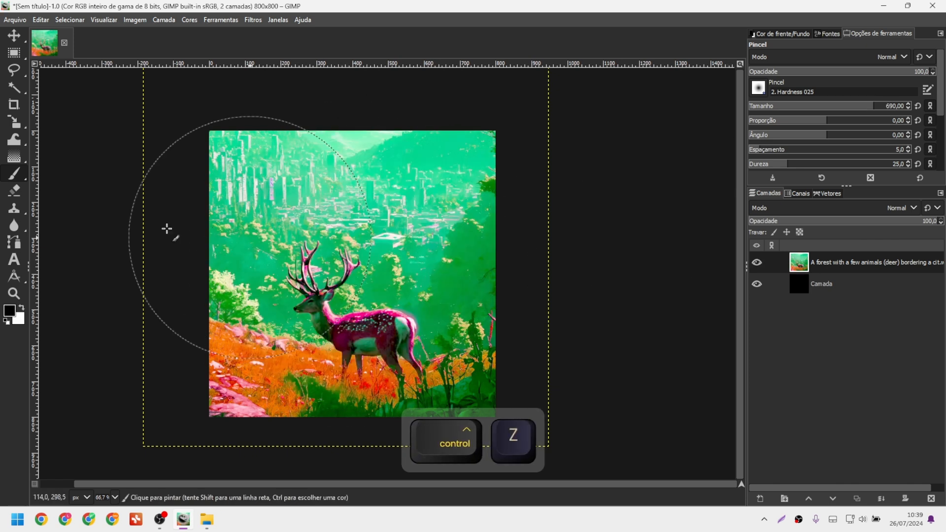
pyautogui.press('r')
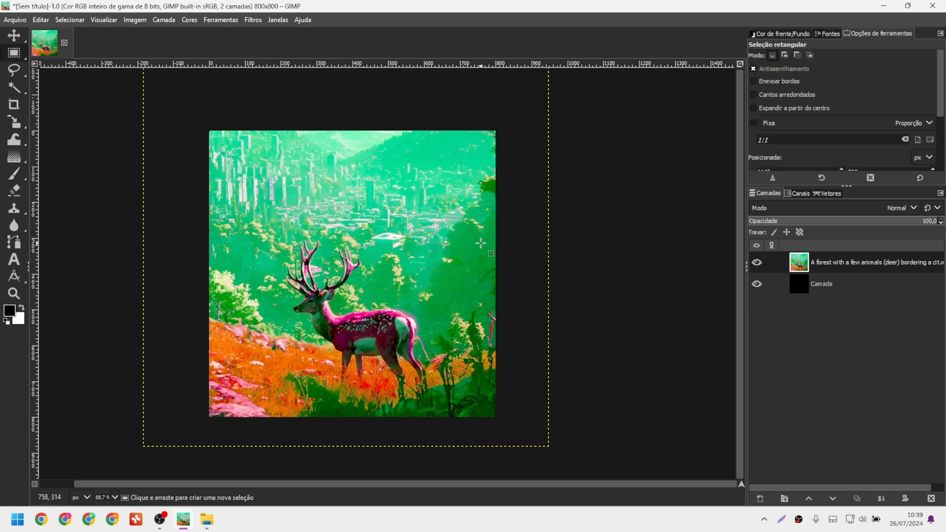
# Open Preferences > Input Controllers and the Main Mouse Wheel event configuration.
pyautogui.click(39, 22)
pyautogui.click(93, 332)
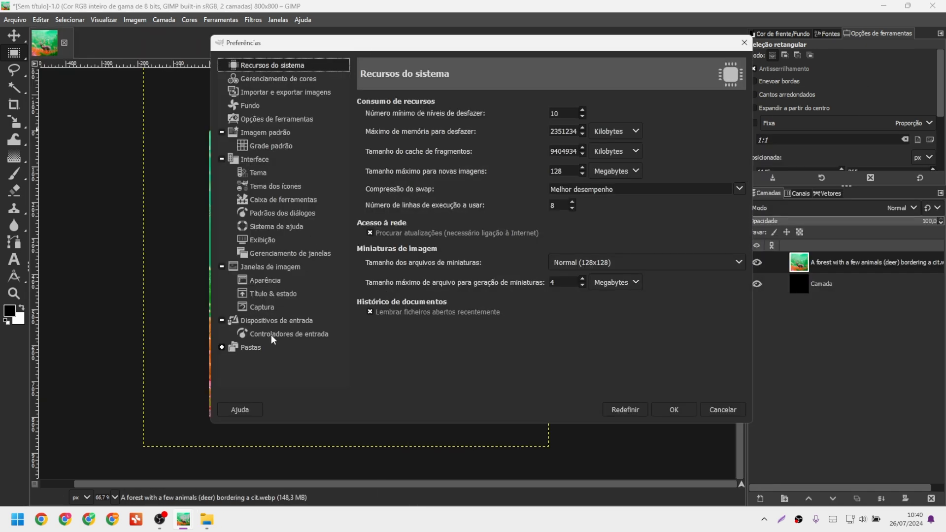
pyautogui.click(273, 337)
pyautogui.click(612, 121)
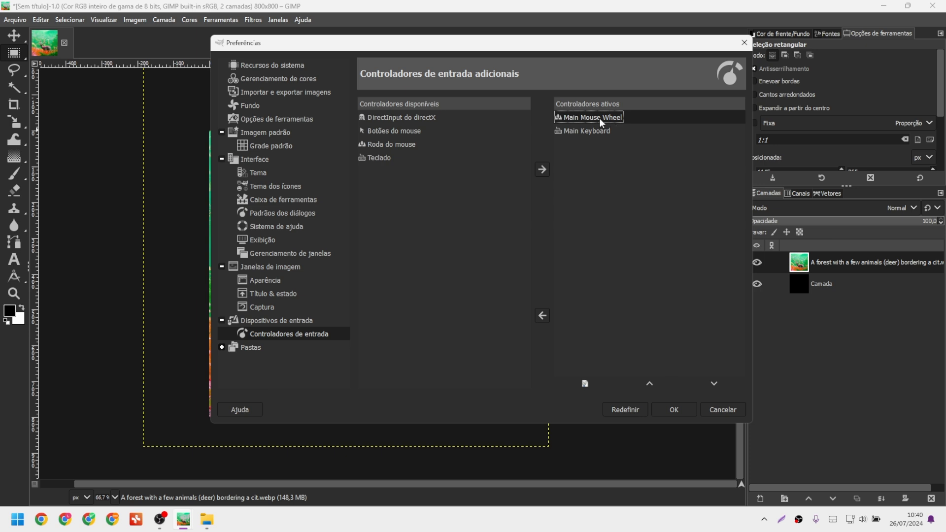
pyautogui.doubleClick(564, 117)
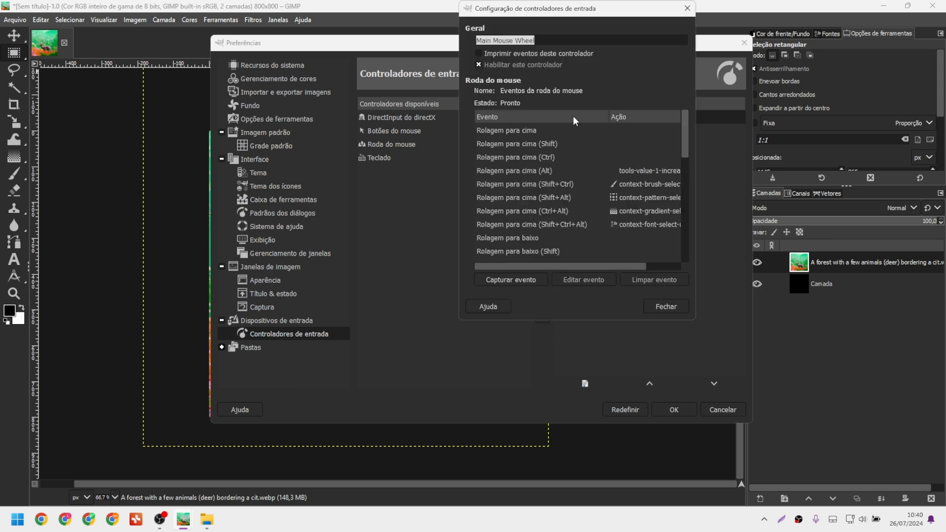
# Rearrange the dialogs and open the action chooser for 'Rolagem para cima (Alt)'.
pyautogui.moveTo(545, 12); pyautogui.dragTo(400, 56)
pyautogui.moveTo(571, 41); pyautogui.dragTo(762, 8)
pyautogui.moveTo(424, 54); pyautogui.dragTo(517, 19)
pyautogui.moveTo(499, 275)
pyautogui.mouseDown()
pyautogui.moveTo(533, 274)
pyautogui.moveTo(500, 273)
pyautogui.mouseUp()
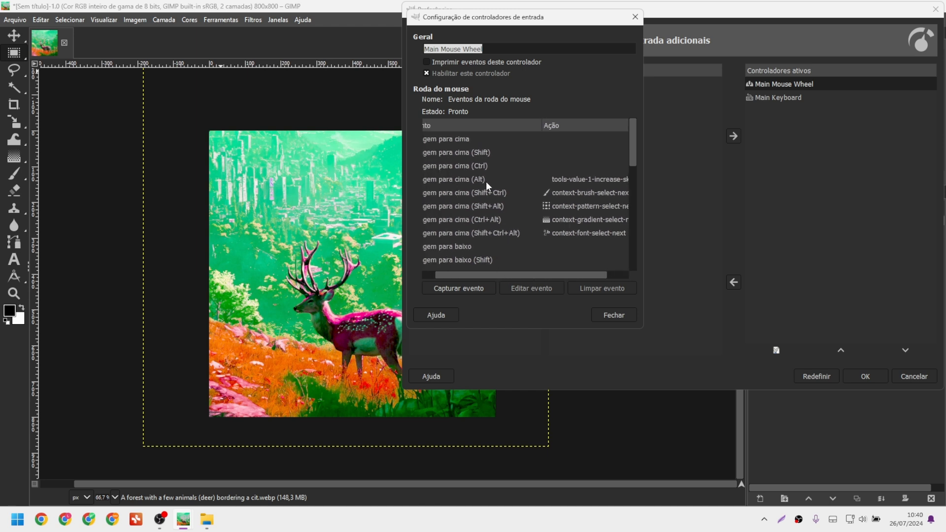
pyautogui.moveTo(495, 277); pyautogui.dragTo(563, 274)
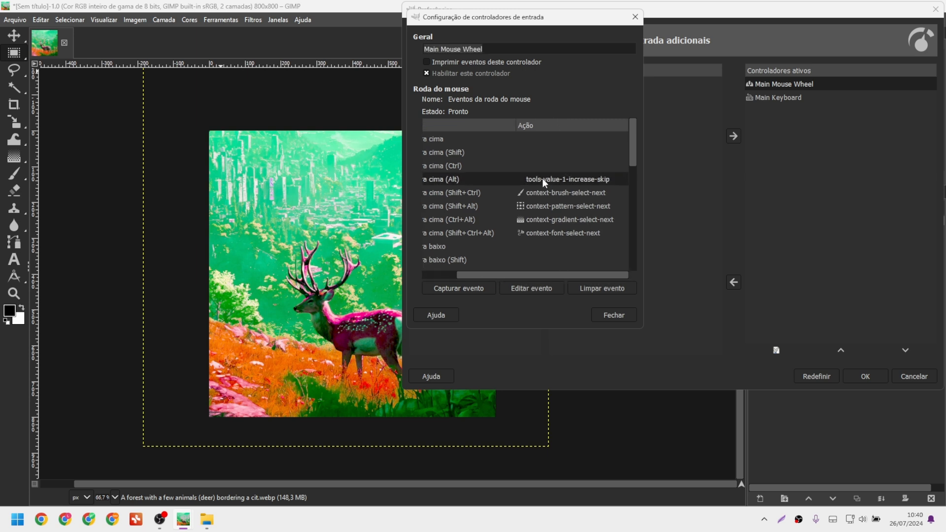
pyautogui.doubleClick(545, 183)
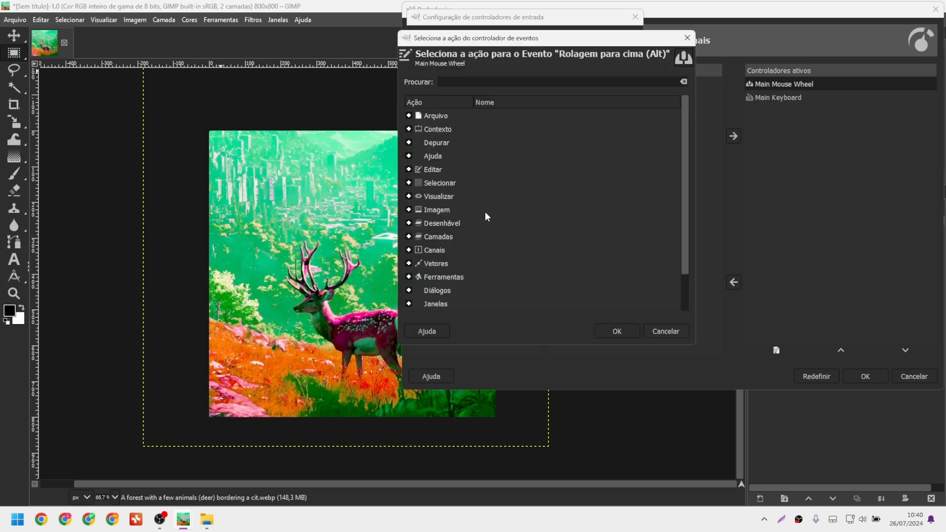
# Map 'Rolagem para cima (Alt)' to tools-size-increase-percent from the Ferramentas group.
pyautogui.click(409, 277)
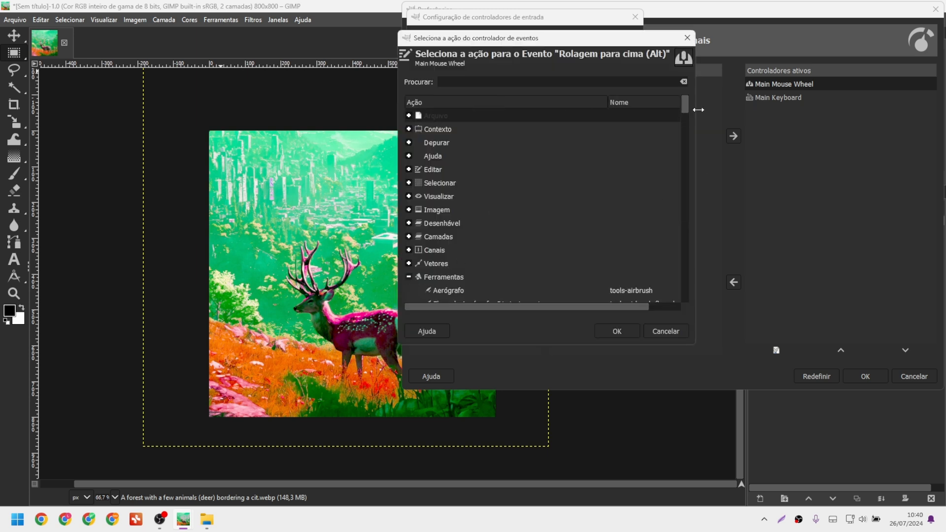
pyautogui.moveTo(689, 102); pyautogui.dragTo(689, 266)
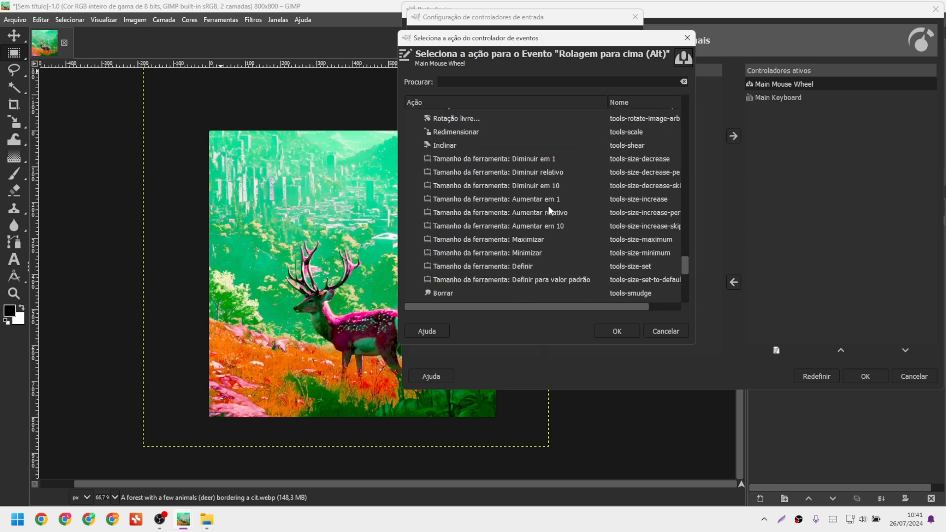
pyautogui.moveTo(515, 311); pyautogui.dragTo(552, 310)
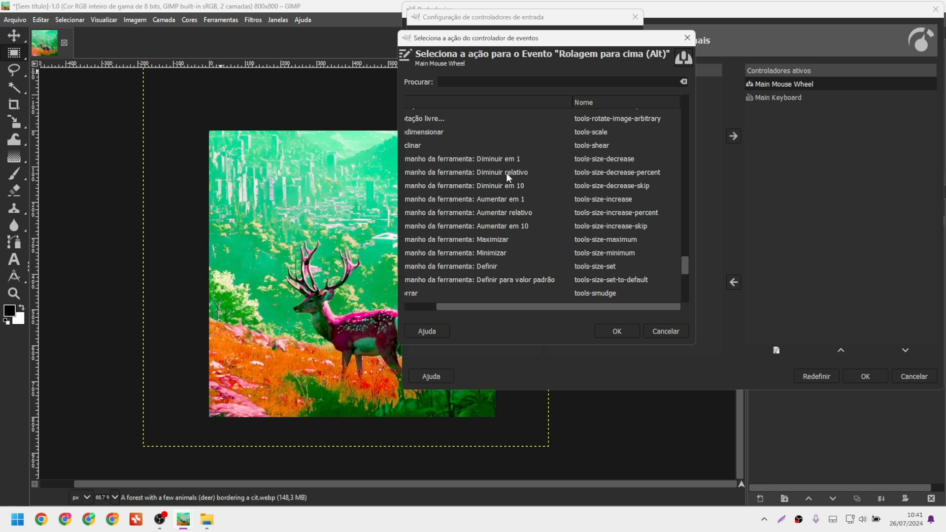
pyautogui.moveTo(521, 42); pyautogui.dragTo(680, 106)
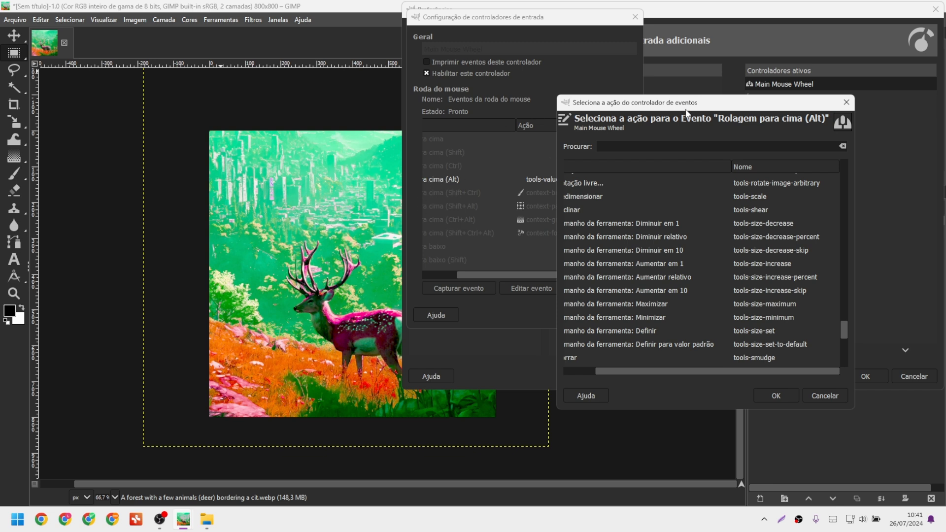
pyautogui.moveTo(685, 106); pyautogui.dragTo(549, 67)
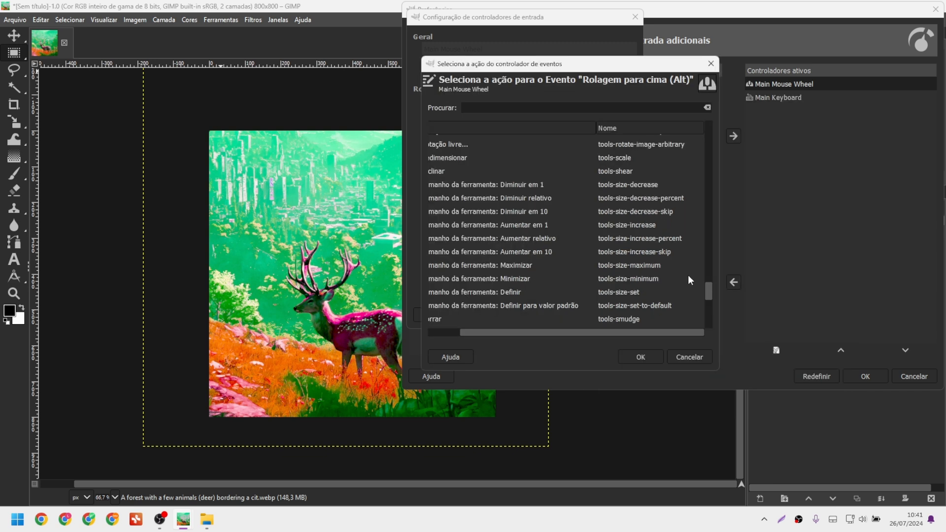
pyautogui.scroll(1, 710, 294)
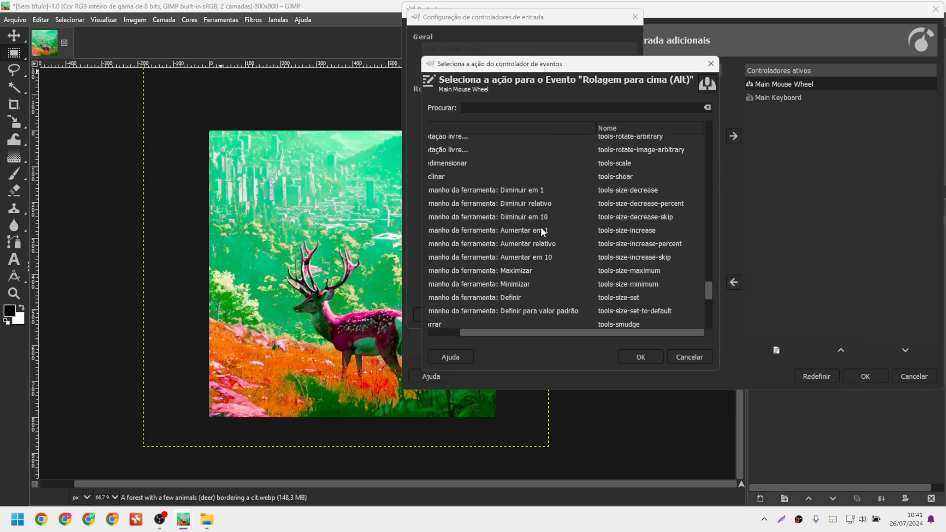
pyautogui.hotkey('alt', '1')
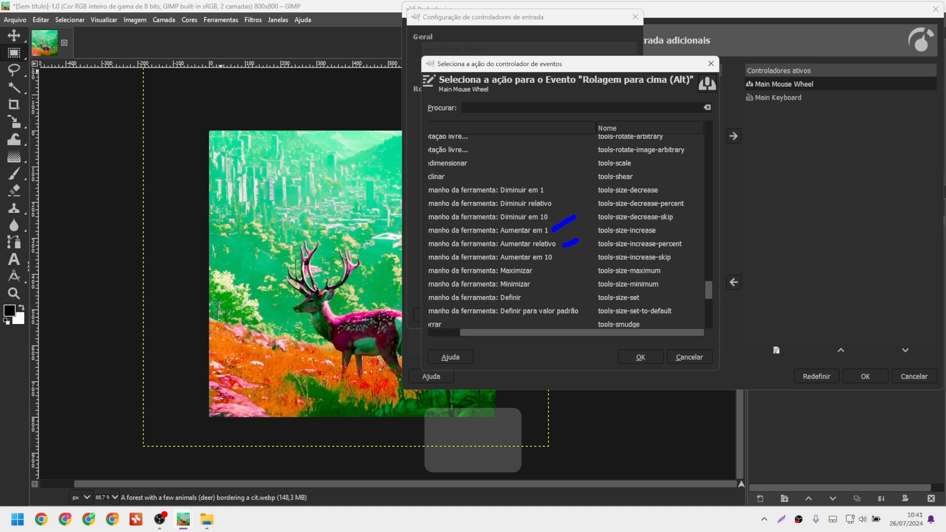
pyautogui.press('Escape')
pyautogui.doubleClick(591, 246)
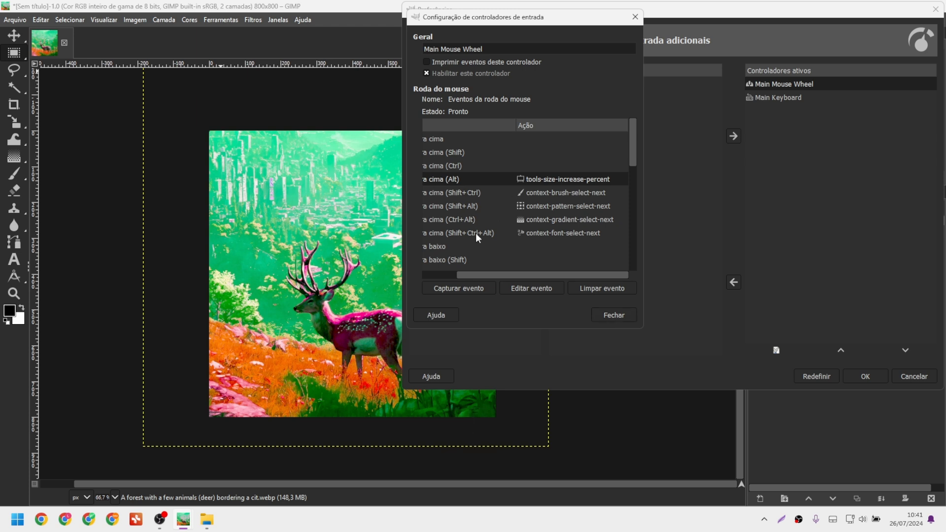
# Widen the controller dialog and scroll the event list down to 'Rolagem para baixo (Alt)'.
pyautogui.moveTo(499, 270); pyautogui.dragTo(466, 274)
pyautogui.moveTo(644, 237); pyautogui.dragTo(754, 235)
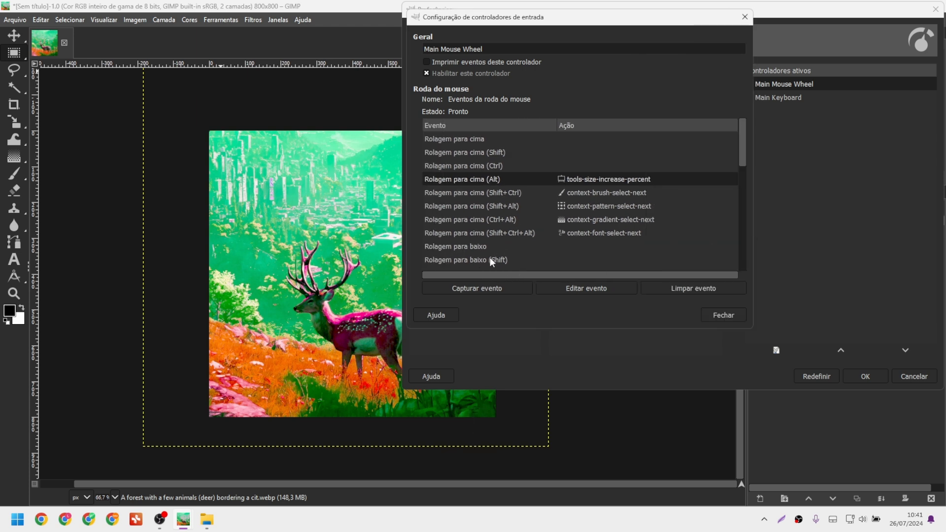
pyautogui.scroll(-1, 504, 254)
pyautogui.scroll(-1, 492, 268)
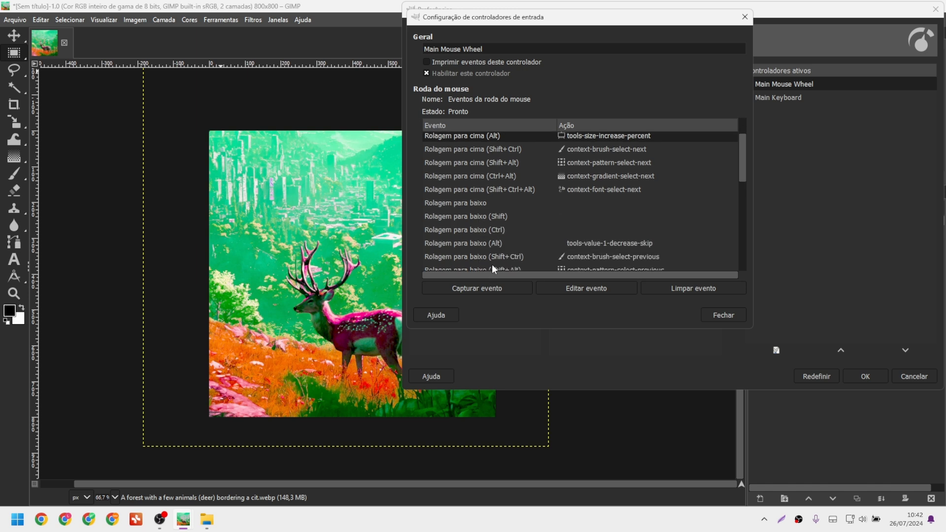
# Map 'Rolagem para baixo (Alt)' to tools-size-decrease-percent and close the wheel controller settings.
pyautogui.doubleClick(597, 250)
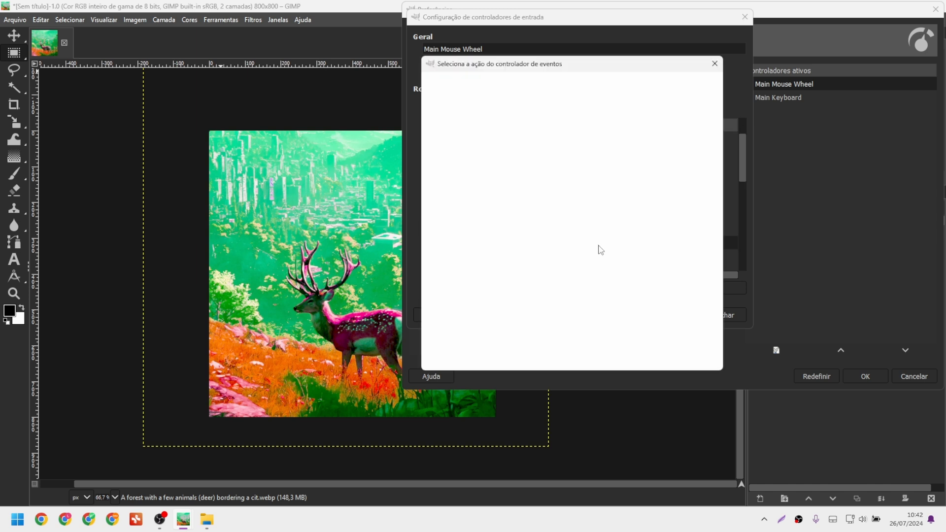
pyautogui.click(434, 303)
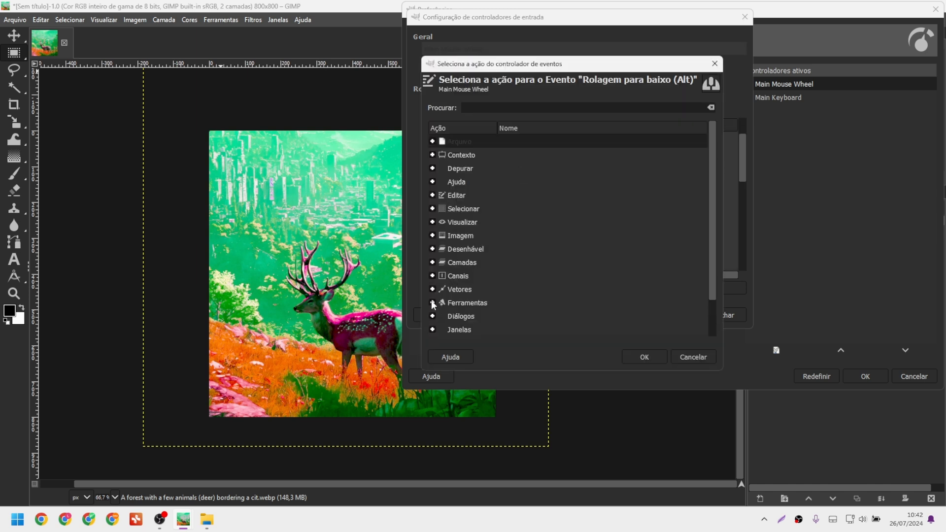
pyautogui.scroll(-10, 546, 264)
pyautogui.scroll(-8, 546, 264)
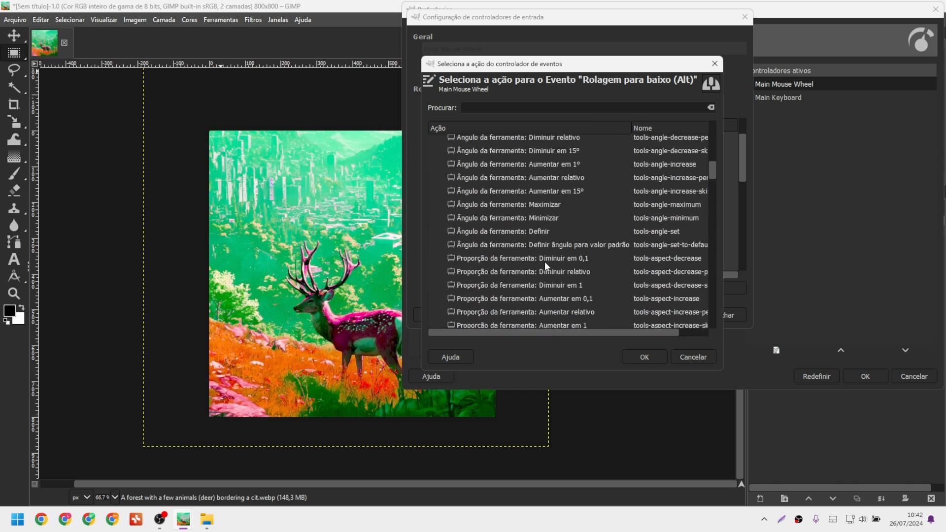
pyautogui.moveTo(712, 195); pyautogui.dragTo(713, 293)
pyautogui.hscroll(1, 575, 335)
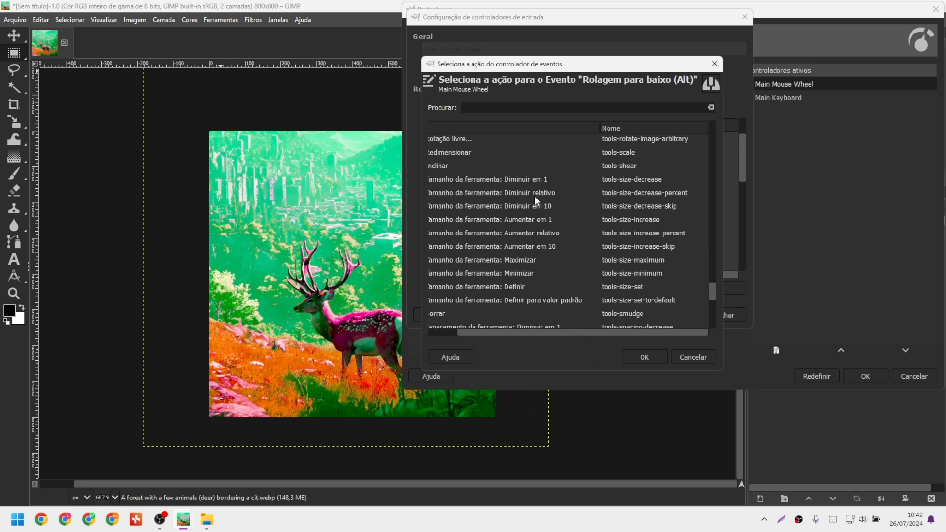
pyautogui.doubleClick(631, 195)
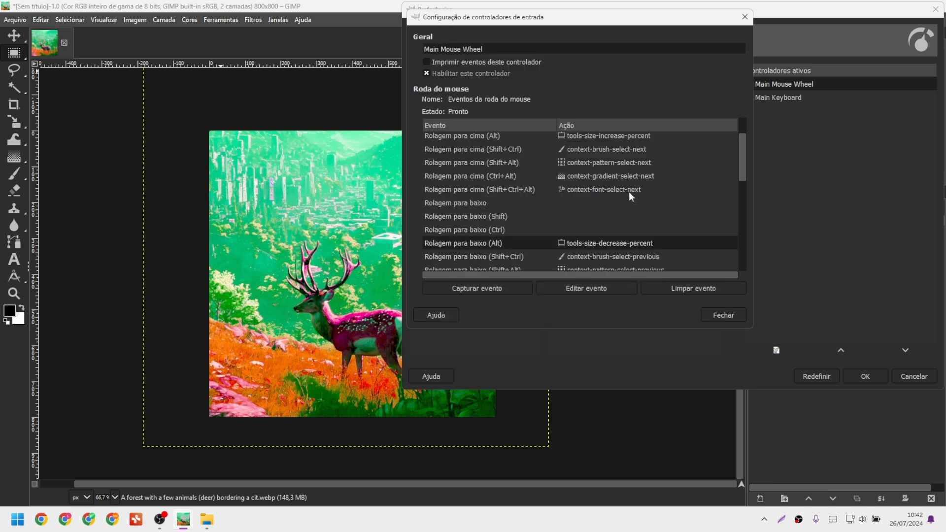
pyautogui.click(714, 318)
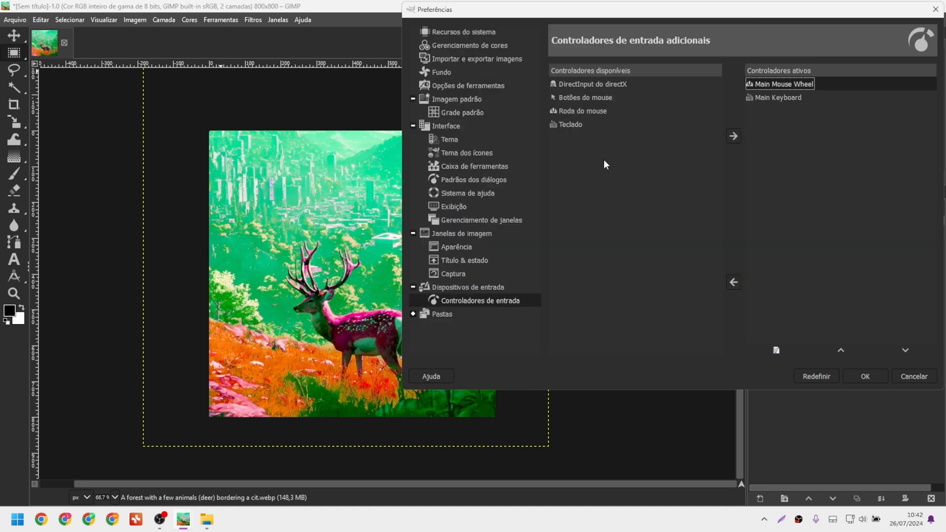
# Close Preferences, pick the Pincel brush, and Alt+scroll over the deer to resize it up and down.
pyautogui.click(864, 376)
pyautogui.press('p')
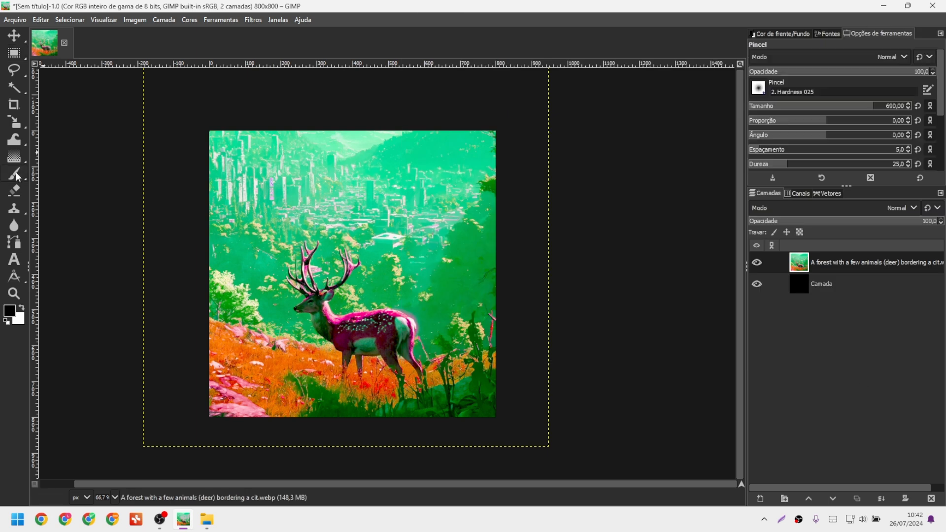
pyautogui.press('alt')
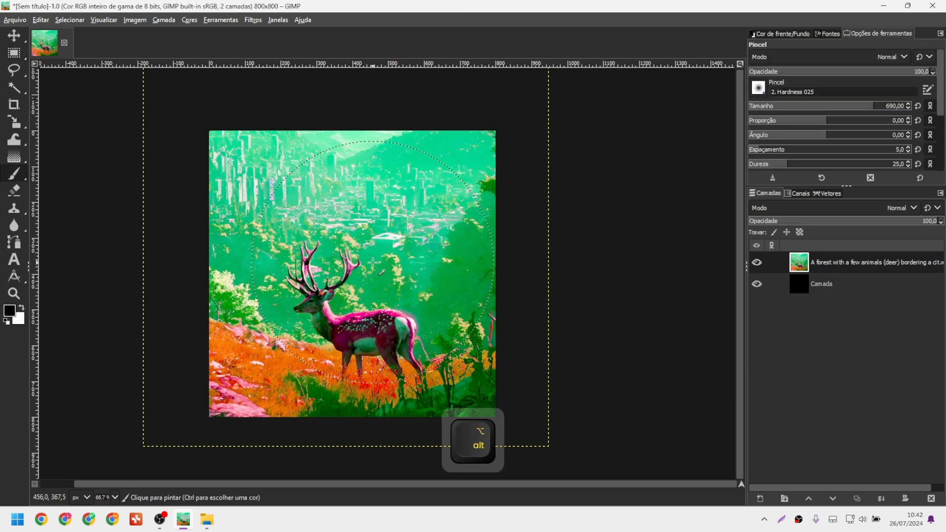
pyautogui.scroll(5, 373, 263)
pyautogui.scroll(-10, 372, 263)
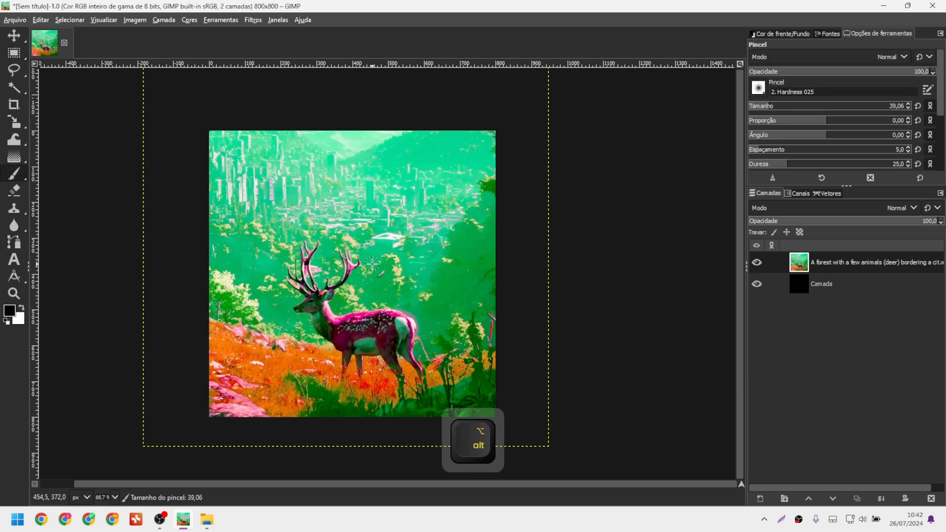
pyautogui.scroll(4, 372, 263)
pyautogui.scroll(-5, 373, 263)
pyautogui.scroll(6, 373, 263)
pyautogui.scroll(-3, 373, 264)
pyautogui.scroll(2, 373, 264)
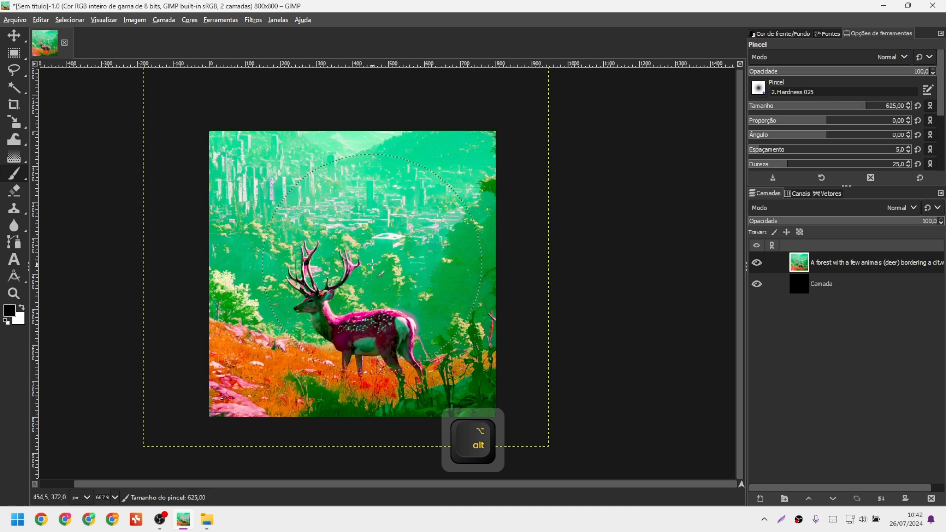
pyautogui.scroll(-5, 372, 264)
pyautogui.scroll(5, 373, 265)
pyautogui.scroll(-4, 373, 264)
pyautogui.scroll(1, 375, 265)
pyautogui.scroll(2, 396, 255)
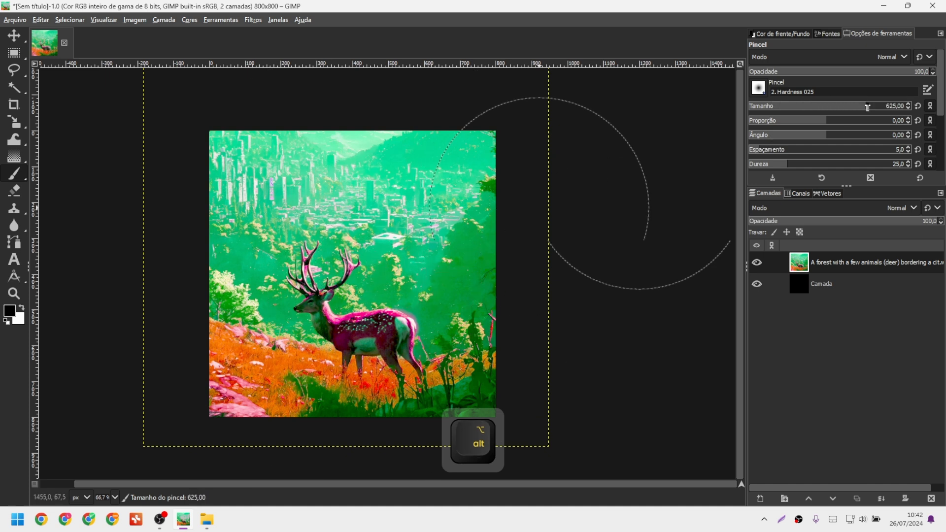
pyautogui.scroll(2, 298, 291)
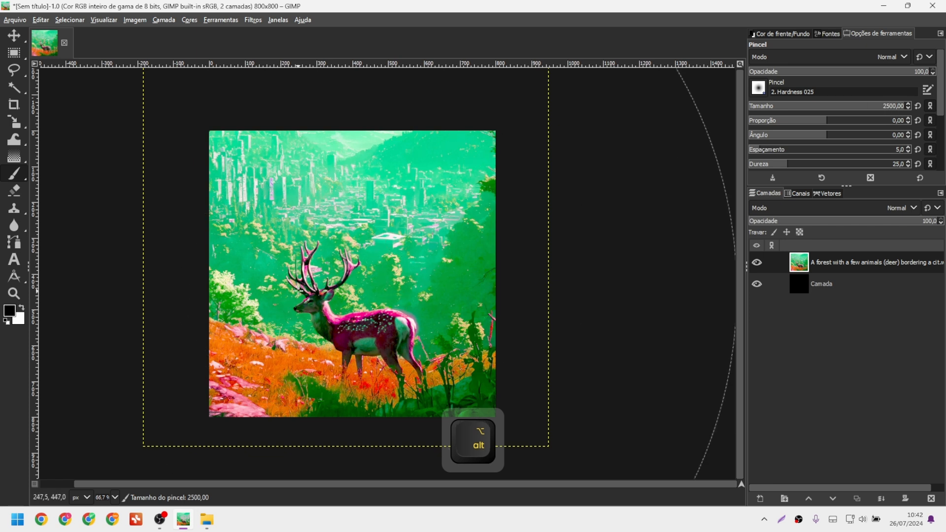
pyautogui.scroll(-1, 298, 290)
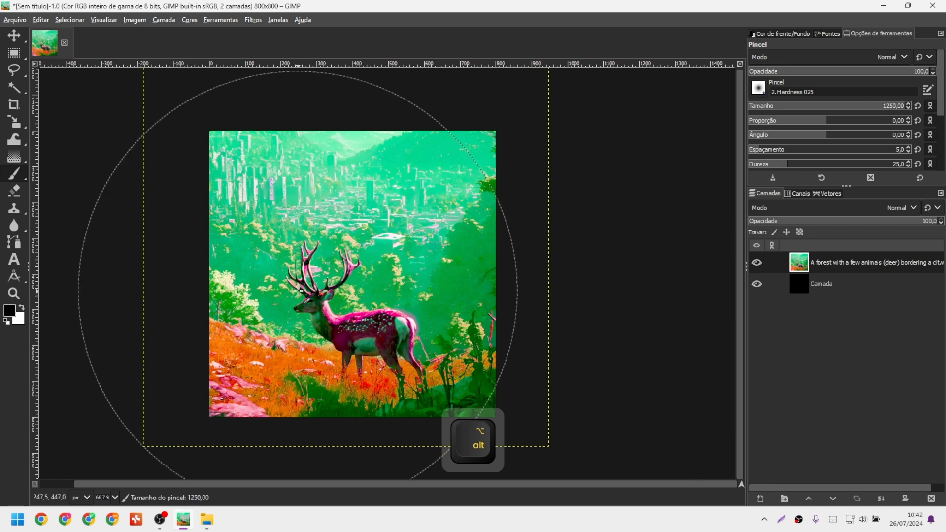
pyautogui.scroll(-3, 298, 291)
pyautogui.scroll(1, 298, 291)
# Map Alt + wheel-up on the Main Mouse Wheel to increase tool size by 10 (tools-size-increase-skip).
pyautogui.click(40, 20)
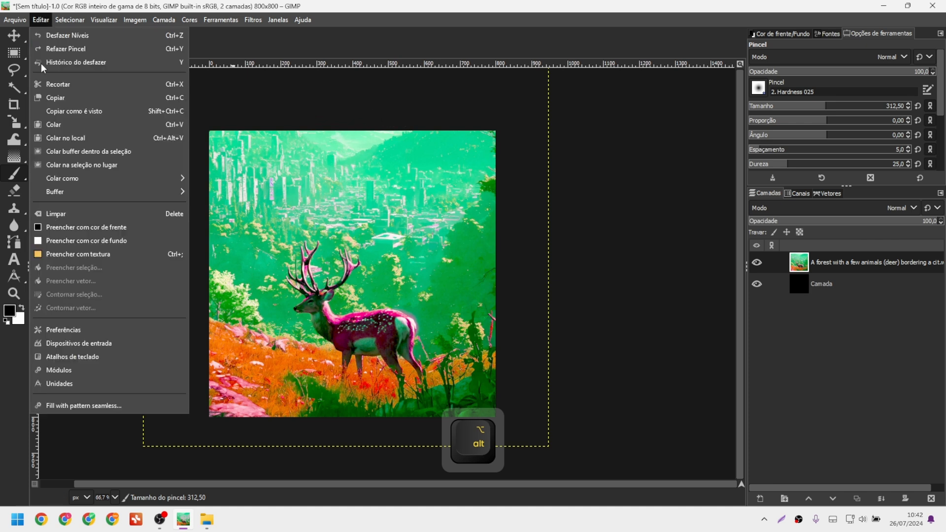
pyautogui.click(98, 329)
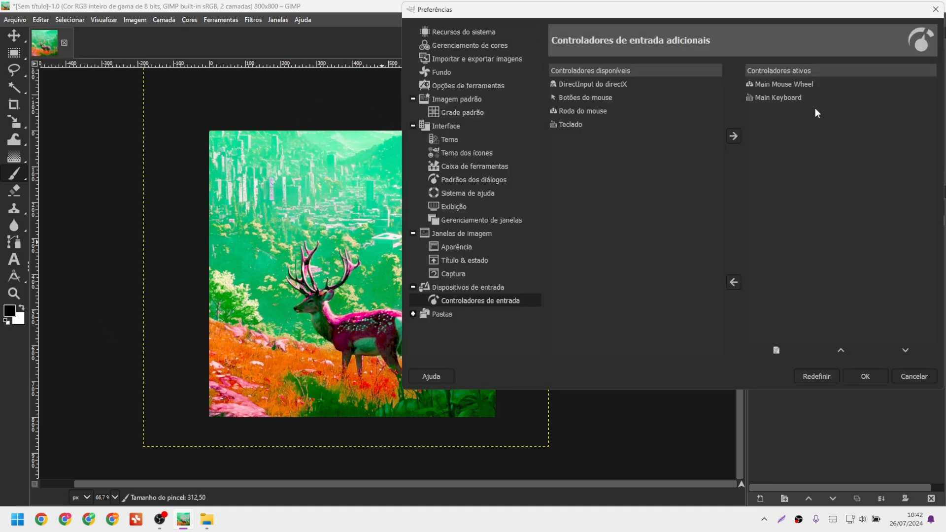
pyautogui.doubleClick(789, 86)
pyautogui.doubleClick(585, 183)
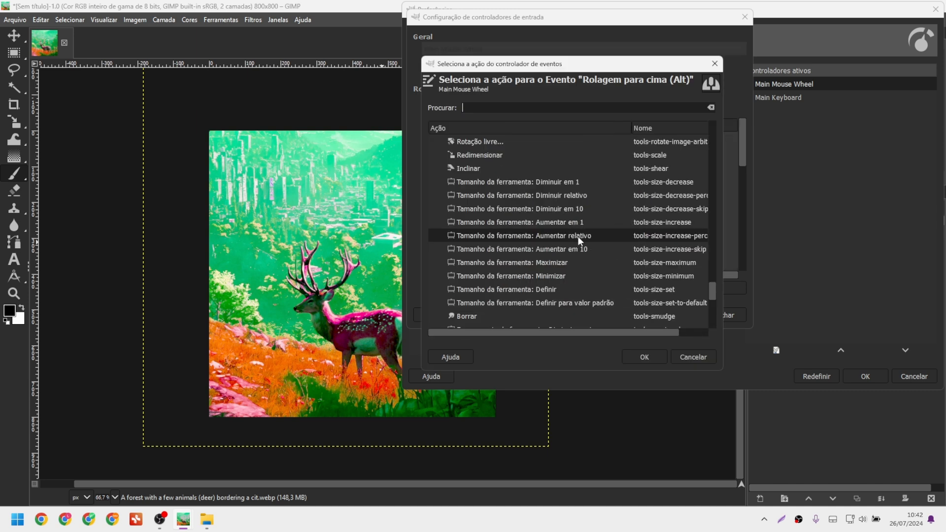
pyautogui.click(583, 253)
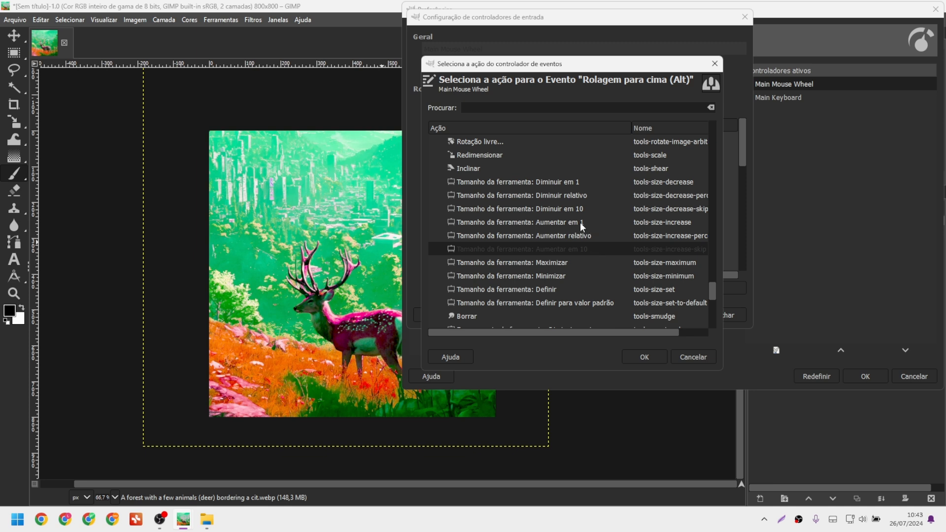
pyautogui.doubleClick(583, 256)
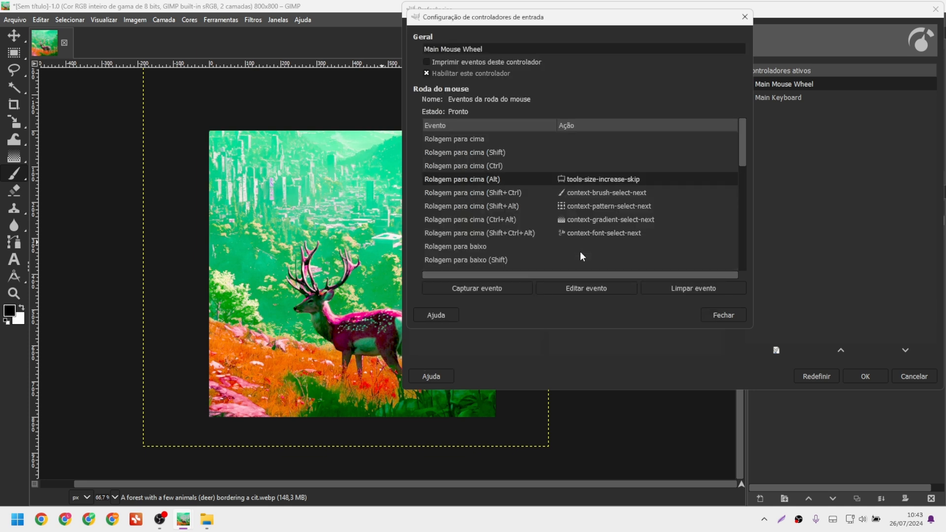
pyautogui.click(724, 317)
# Map Alt + wheel-down to decrease tool size by 10 and confirm Preferences.
pyautogui.doubleClick(804, 84)
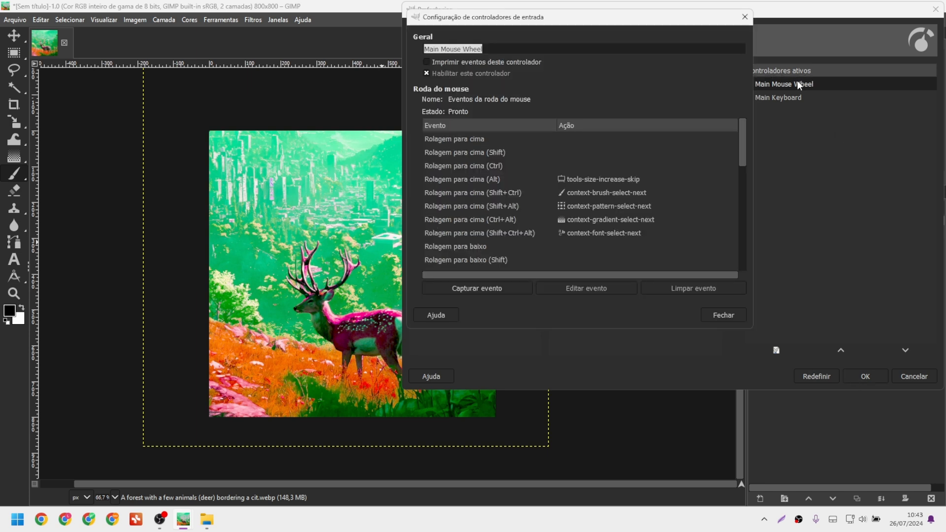
pyautogui.scroll(-3, 510, 202)
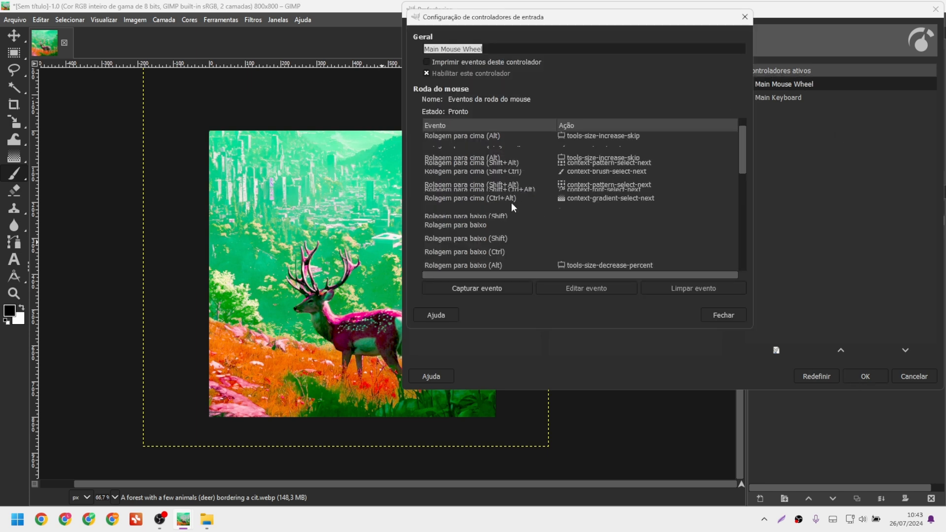
pyautogui.click(612, 223)
pyautogui.doubleClick(613, 223)
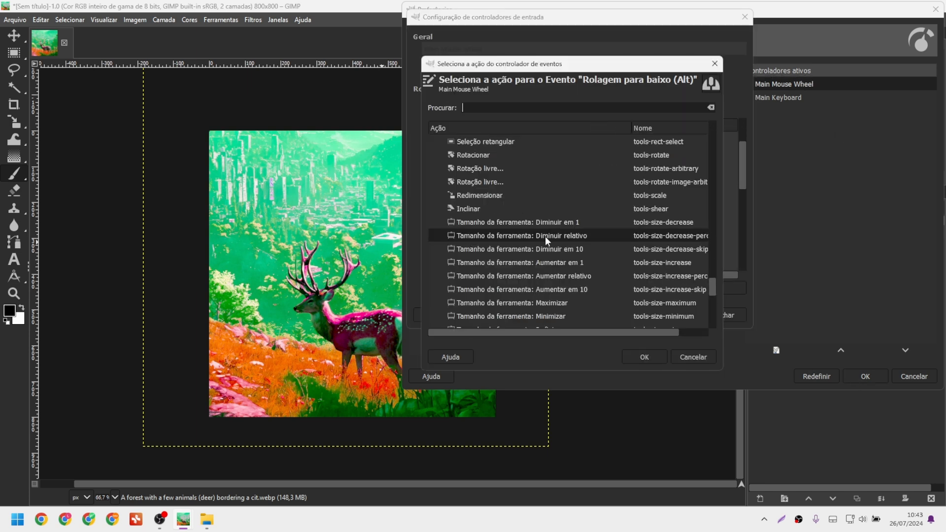
pyautogui.doubleClick(576, 252)
pyautogui.click(723, 317)
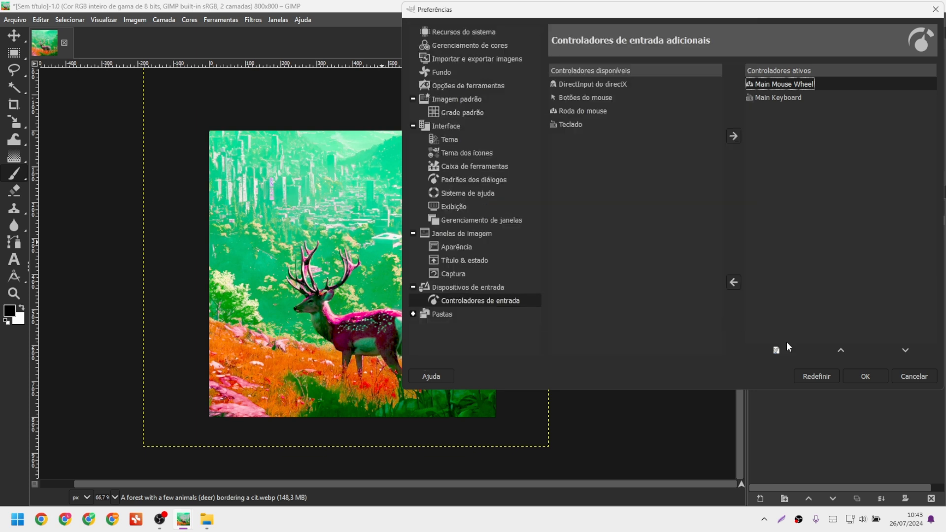
pyautogui.click(866, 378)
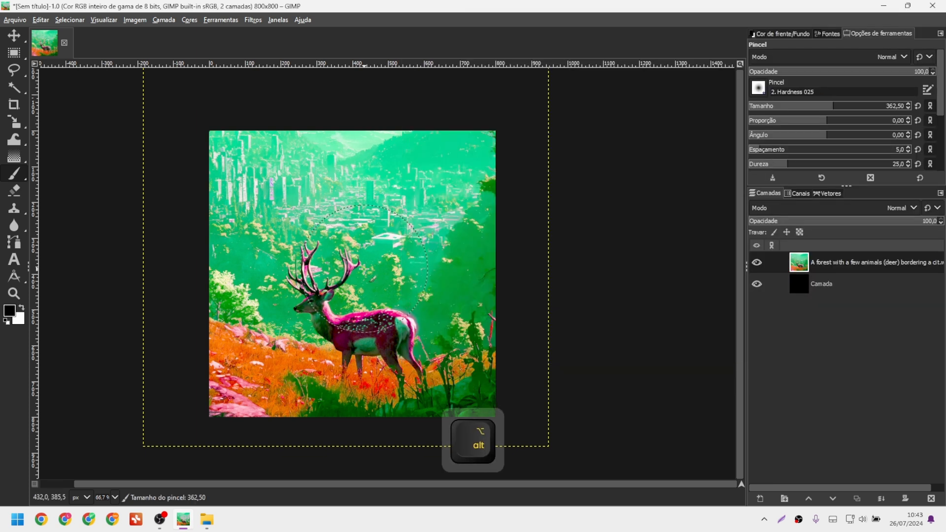
# Test Alt+scroll on the canvas, leaving the Pincel brush at size 292,50.
pyautogui.keyDown('alt'); pyautogui.scroll(-1, 362, 271); pyautogui.keyUp('alt')
pyautogui.keyDown('alt'); pyautogui.scroll(4, 362, 272); pyautogui.keyUp('alt')
pyautogui.keyDown('alt'); pyautogui.scroll(-9, 409, 187); pyautogui.keyUp('alt')
pyautogui.keyDown('alt'); pyautogui.scroll(3, 407, 197); pyautogui.keyUp('alt')
# Reopen Preferences to the Main Mouse Wheel settings under Input Controllers.
pyautogui.click(47, 23)
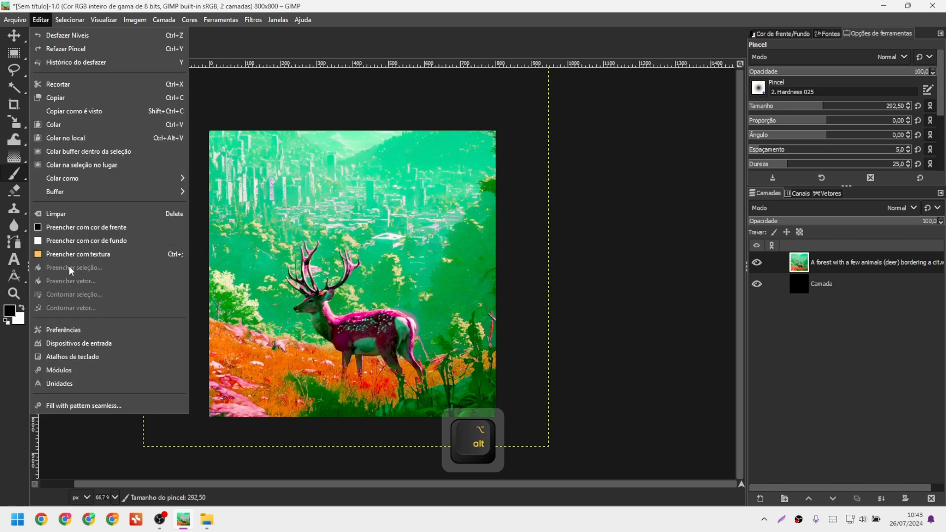
pyautogui.click(78, 329)
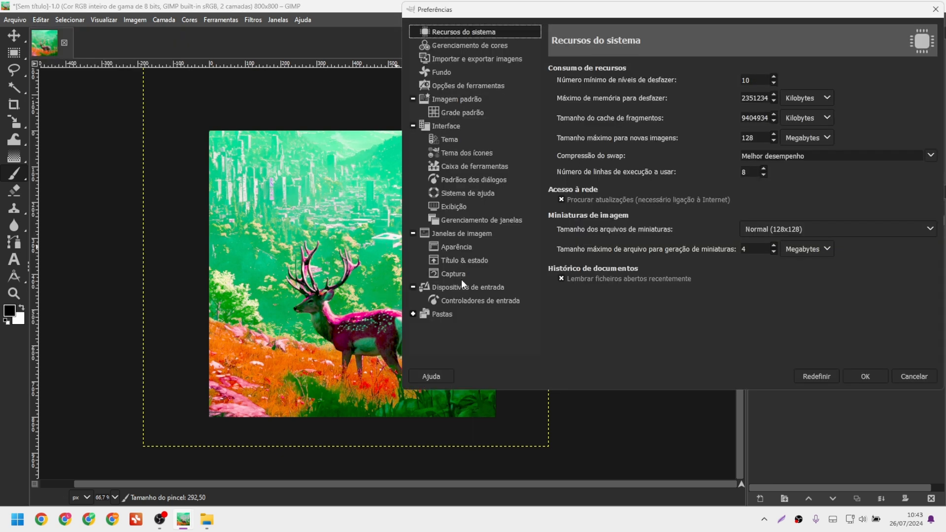
pyautogui.click(459, 302)
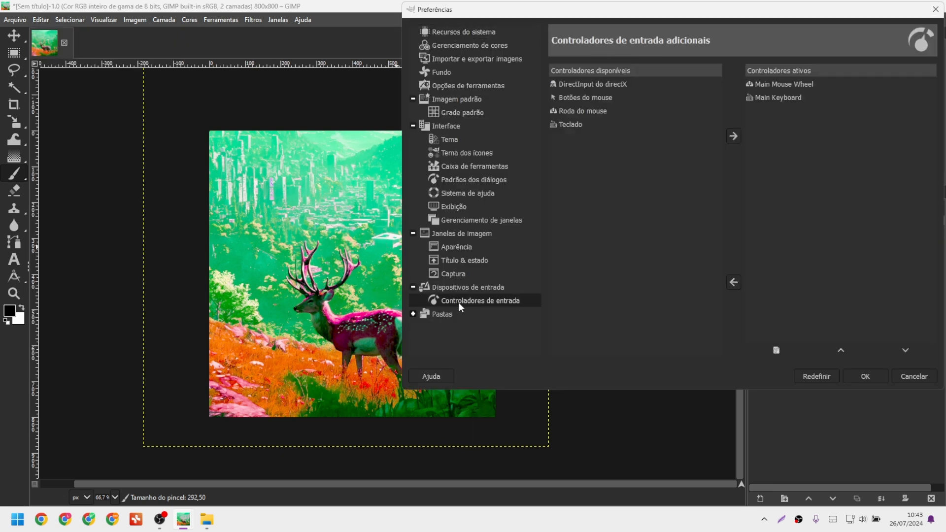
pyautogui.doubleClick(779, 84)
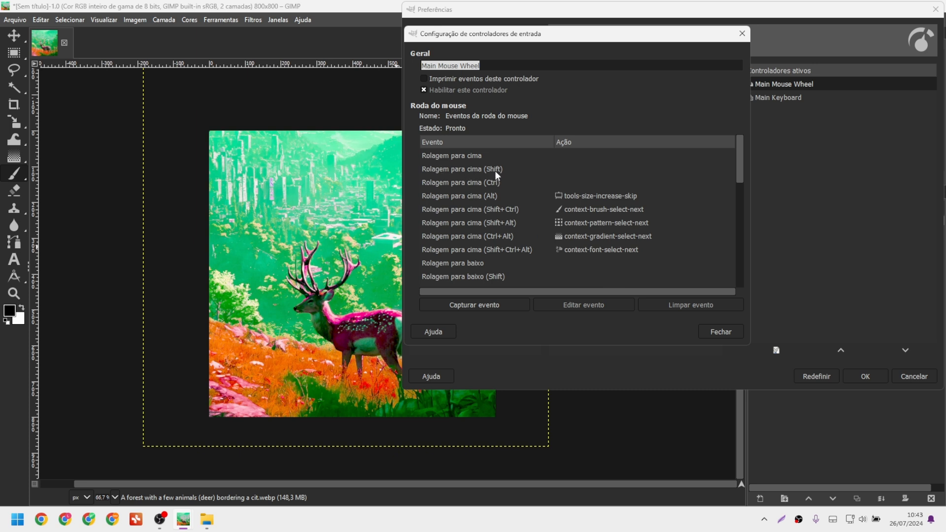
# Open the action chooser for Rolagem para cima (Shift) and expand the Ferramentas actions.
pyautogui.doubleClick(571, 170)
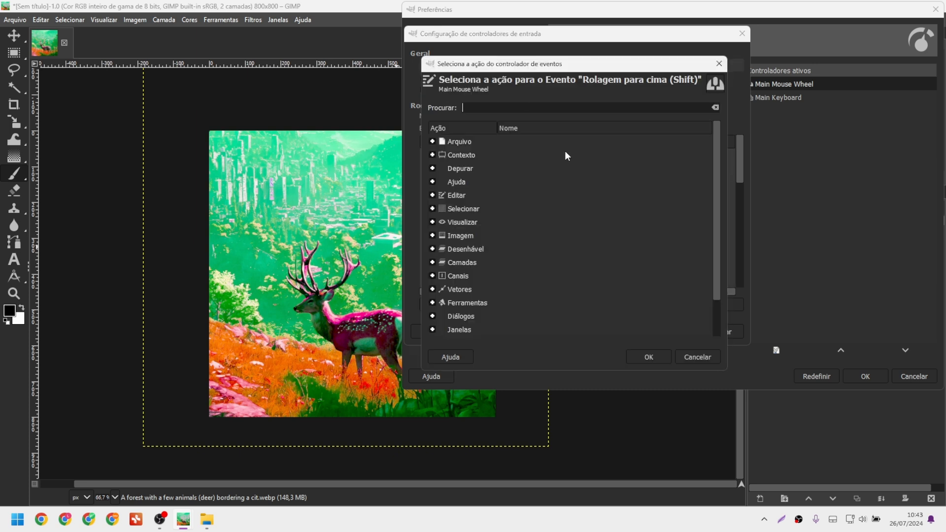
pyautogui.click(434, 303)
pyautogui.scroll(-8, 547, 255)
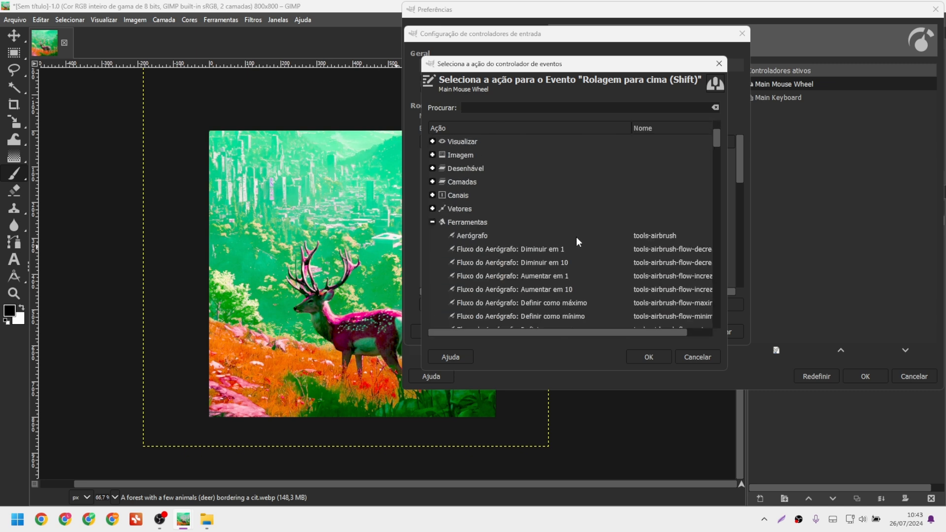
pyautogui.moveTo(728, 247); pyautogui.dragTo(869, 247)
pyautogui.moveTo(681, 64); pyautogui.dragTo(629, 45)
pyautogui.scroll(-2, 565, 255)
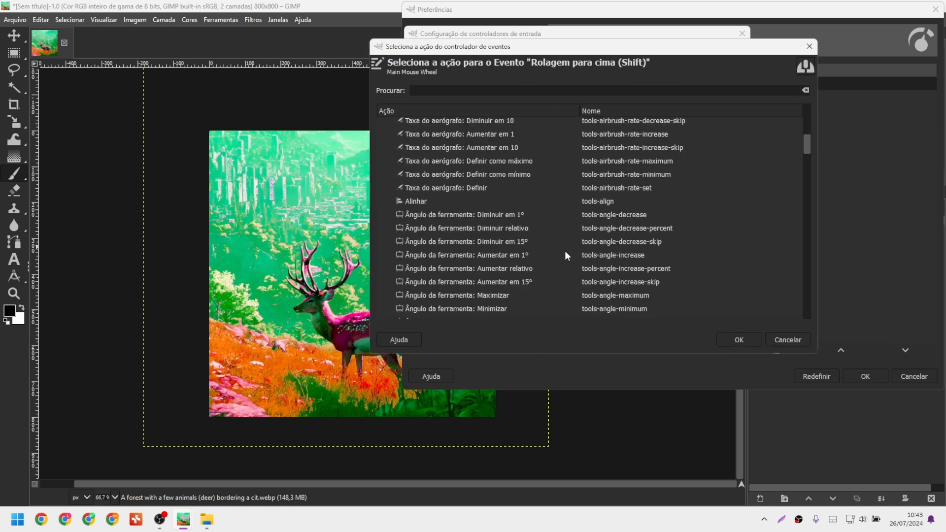
# Reposition the action chooser and browse the tool actions for the 15° angle increase.
pyautogui.moveTo(487, 48); pyautogui.dragTo(567, 86)
pyautogui.moveTo(662, 148); pyautogui.dragTo(466, 48)
pyautogui.scroll(-10, 519, 221)
pyautogui.scroll(3, 520, 226)
pyautogui.scroll(-10, 514, 229)
pyautogui.scroll(-12, 514, 234)
pyautogui.scroll(-8, 499, 233)
pyautogui.scroll(10, 500, 231)
pyautogui.scroll(10, 457, 246)
pyautogui.scroll(10, 430, 182)
pyautogui.scroll(5, 450, 193)
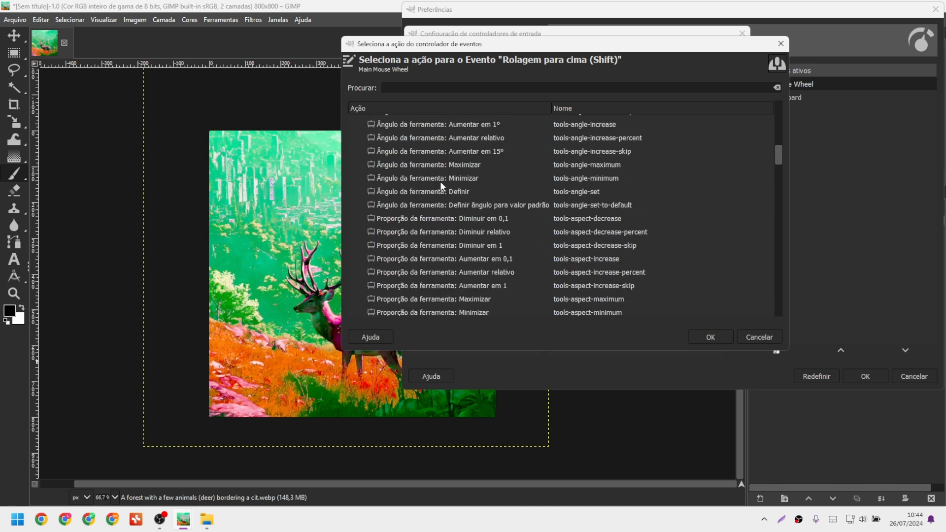
pyautogui.scroll(4, 439, 179)
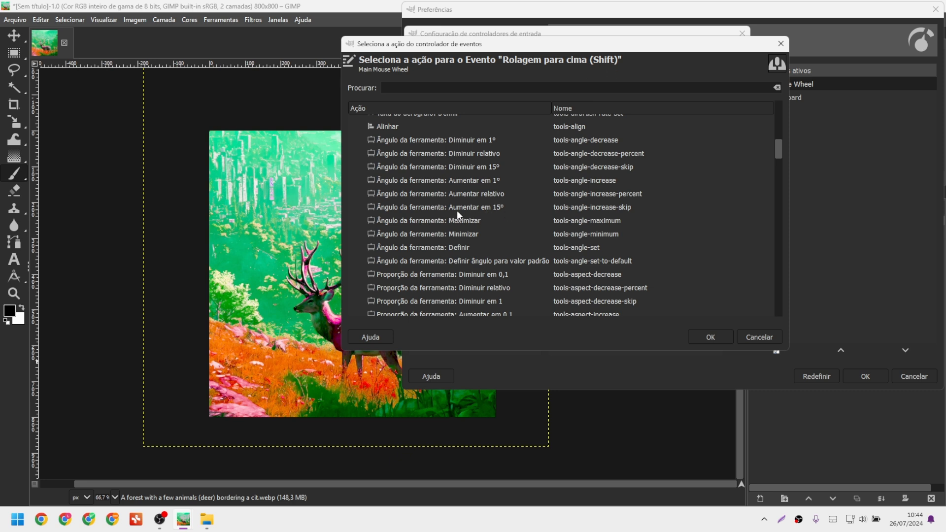
# Assign angle increase by 15° to Shift wheel-up and aspect increase by 1 to Ctrl wheel-up.
pyautogui.doubleClick(580, 209)
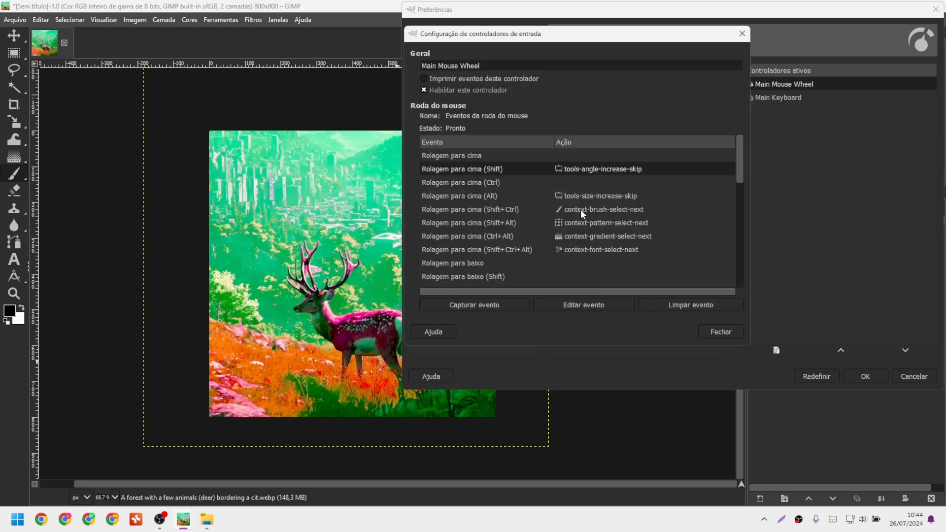
pyautogui.doubleClick(569, 182)
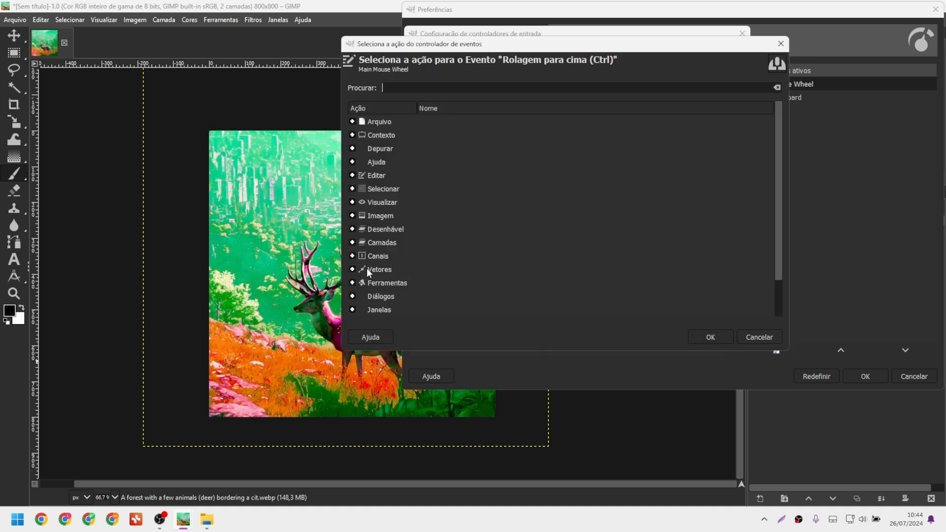
pyautogui.click(352, 283)
pyautogui.scroll(-10, 463, 229)
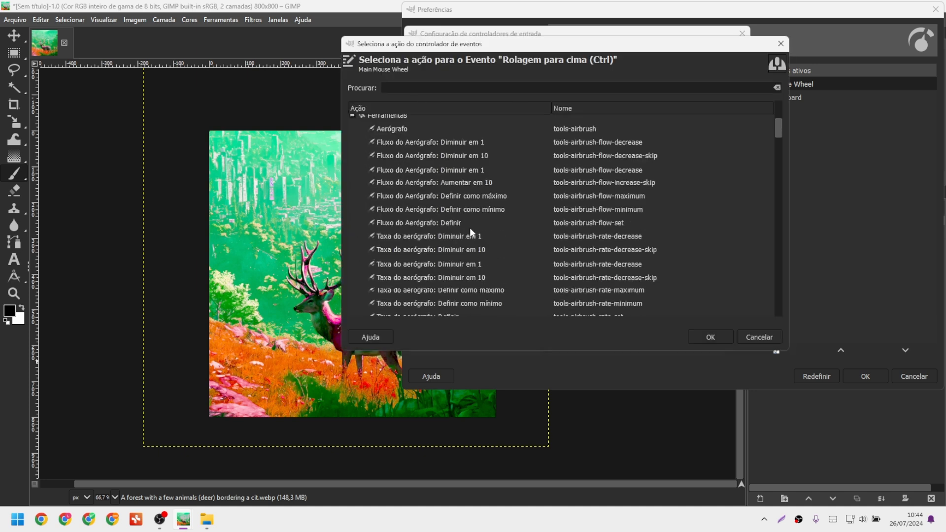
pyautogui.scroll(-6, 471, 232)
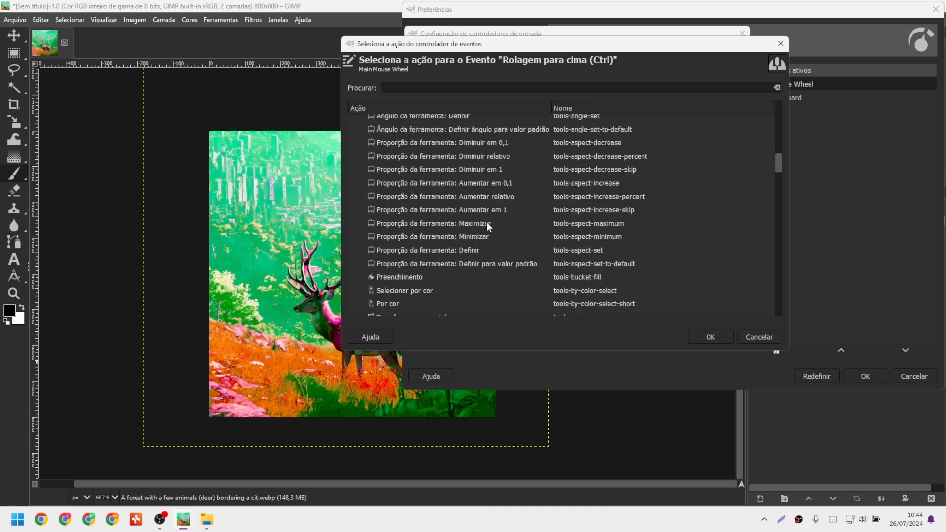
pyautogui.scroll(1, 466, 207)
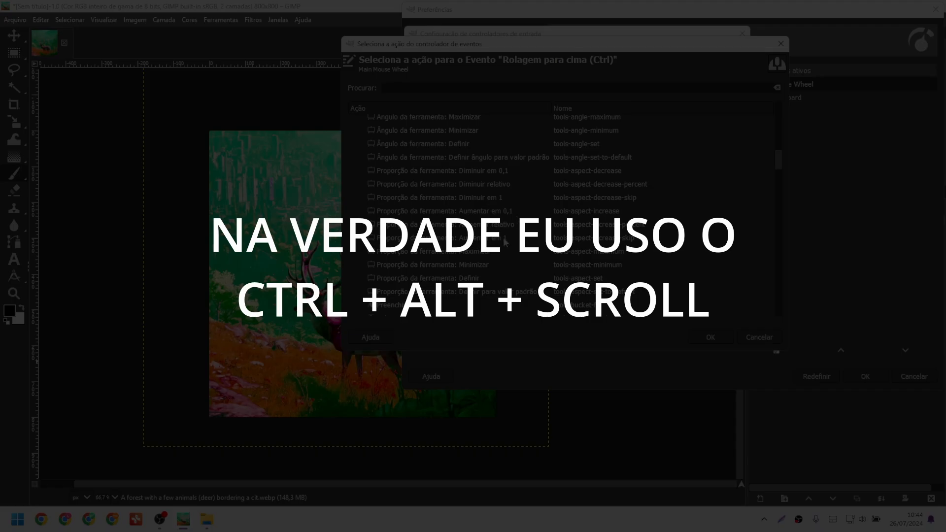
pyautogui.click(505, 241)
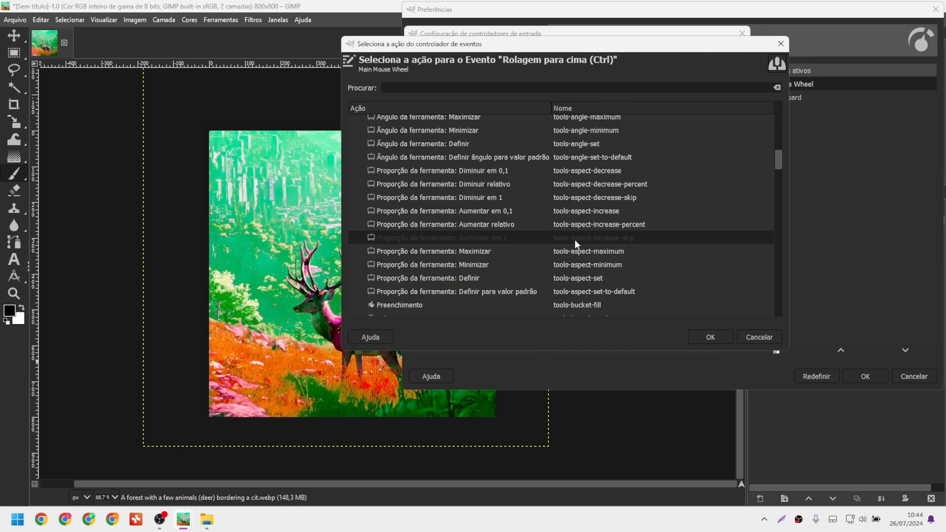
pyautogui.doubleClick(574, 239)
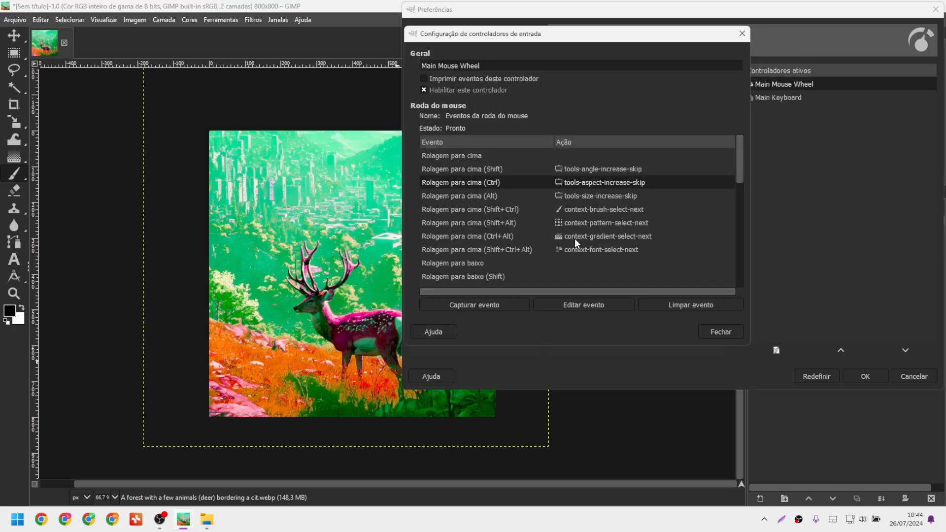
pyautogui.moveTo(739, 167); pyautogui.dragTo(740, 191)
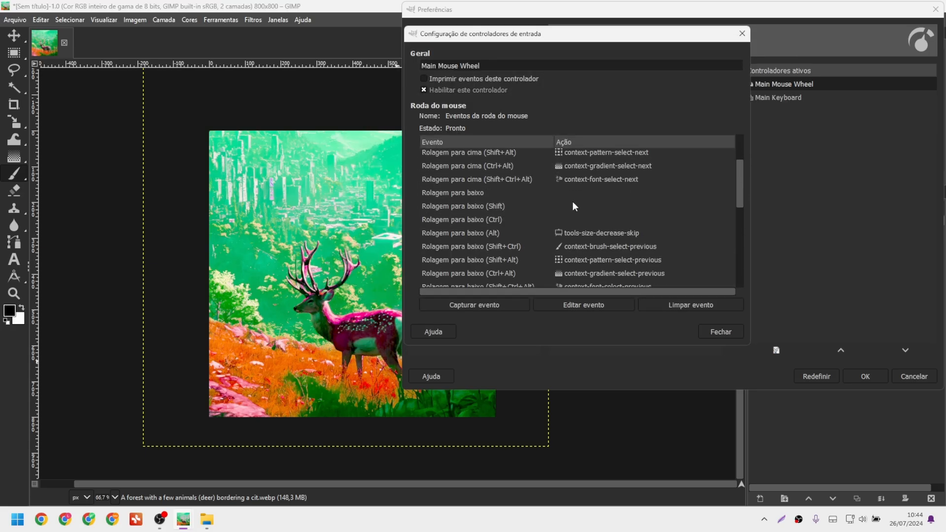
# Assign tools-angle-decrease-skip (15° down) to Rolagem para baixo (Shift).
pyautogui.doubleClick(579, 206)
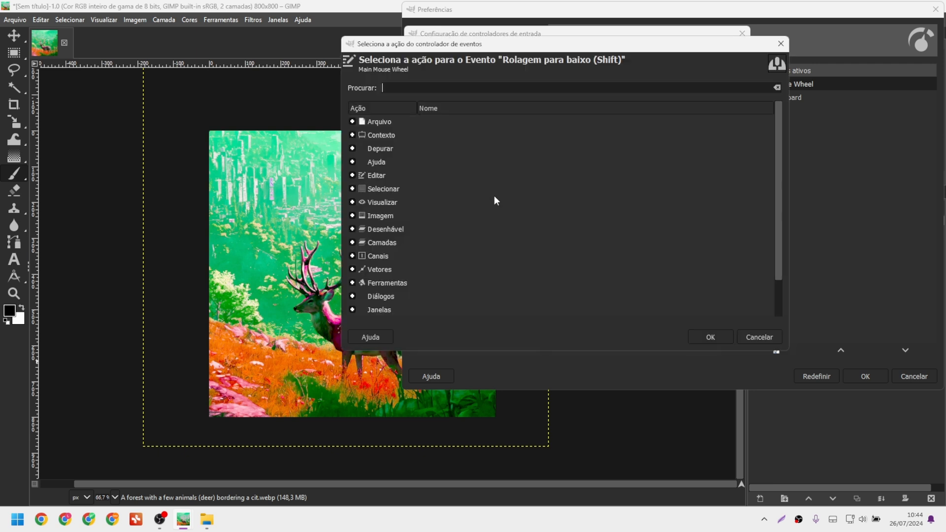
pyautogui.click(353, 283)
pyautogui.scroll(-10, 546, 212)
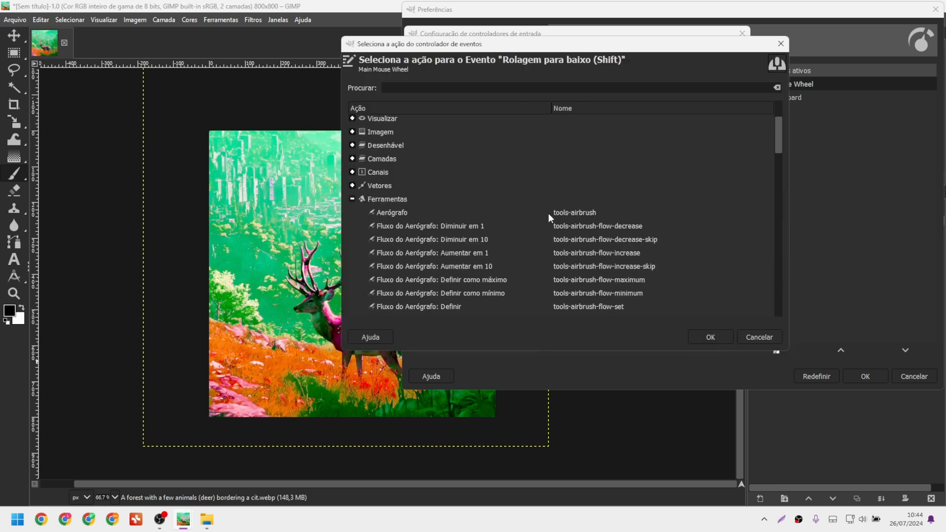
pyautogui.scroll(-6, 532, 217)
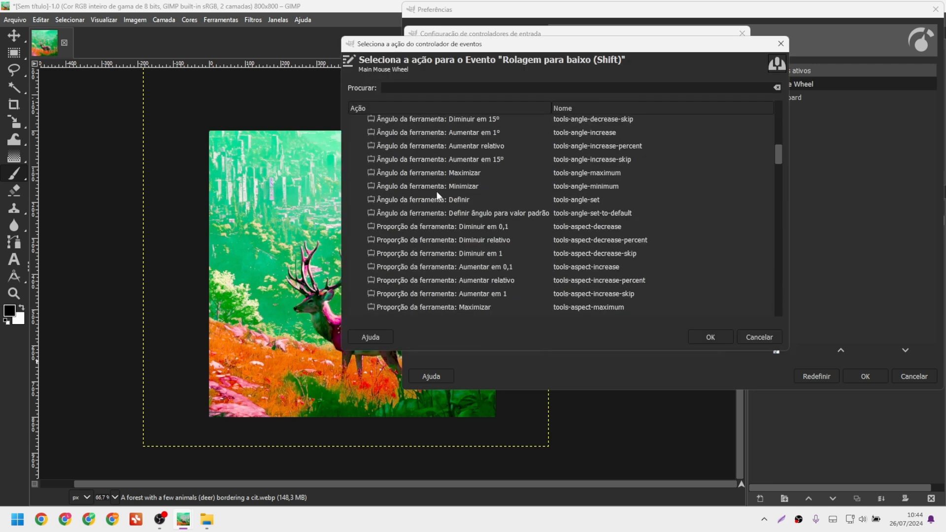
pyautogui.scroll(1, 527, 176)
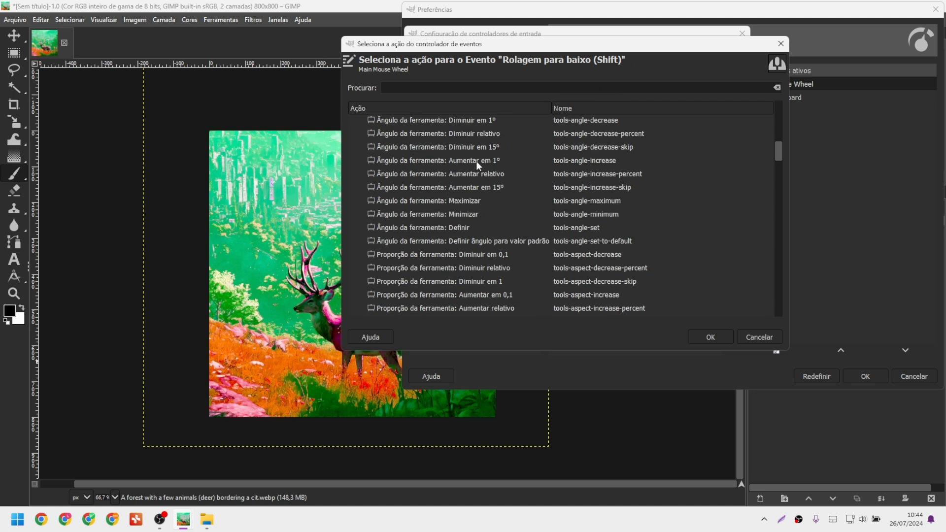
pyautogui.click(593, 148)
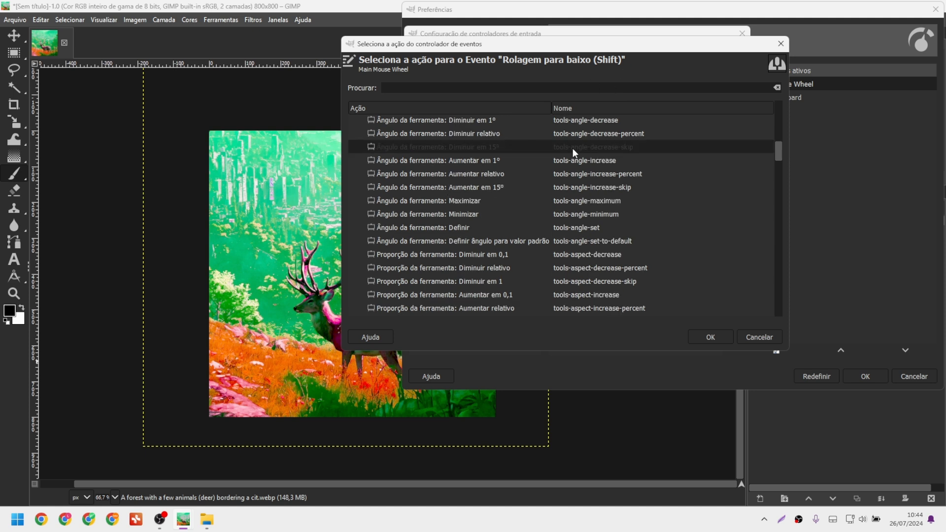
pyautogui.doubleClick(572, 149)
# Assign tools-aspect-decrease-skip (aspect down by 1) to Rolagem para baixo (Ctrl).
pyautogui.doubleClick(578, 220)
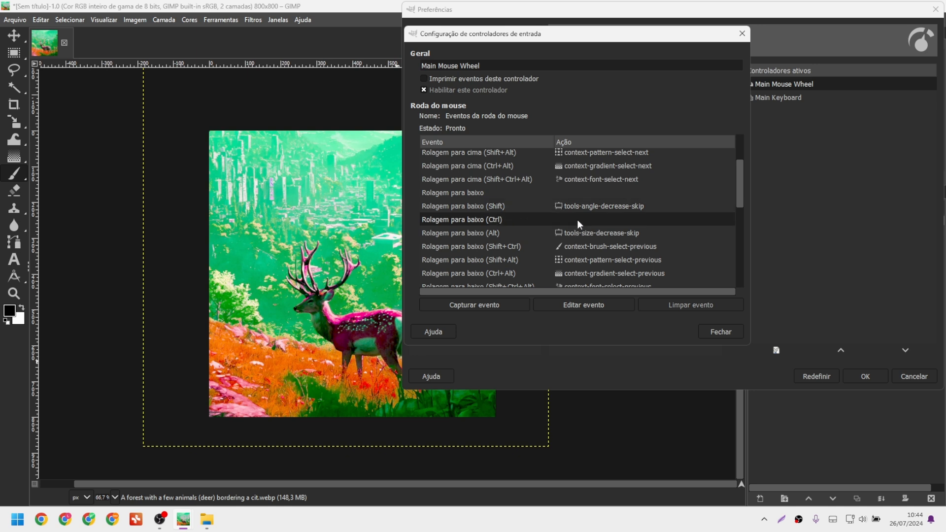
pyautogui.click(355, 279)
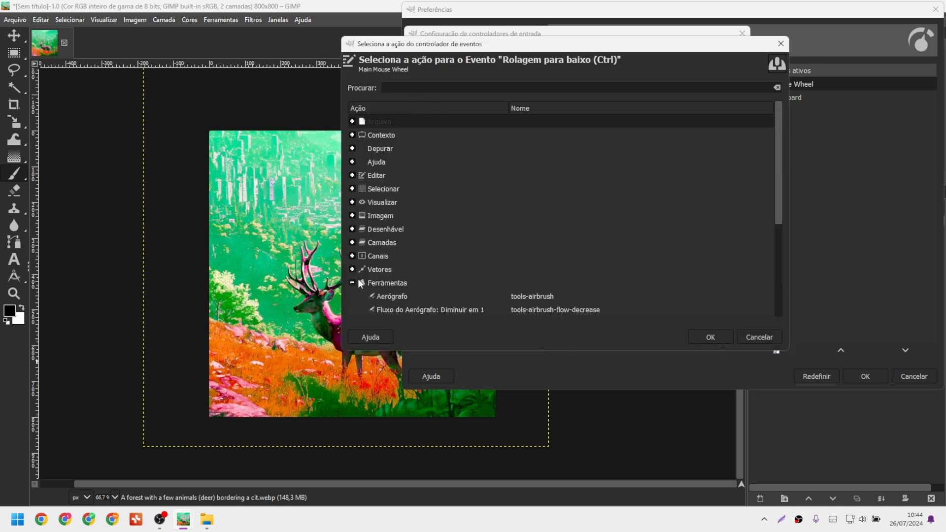
pyautogui.scroll(-10, 538, 221)
pyautogui.scroll(-5, 537, 223)
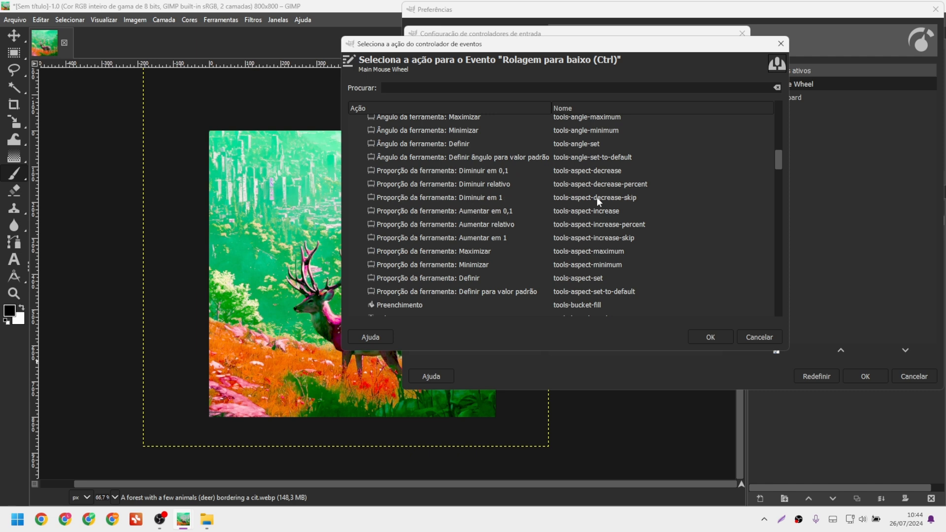
pyautogui.click(592, 198)
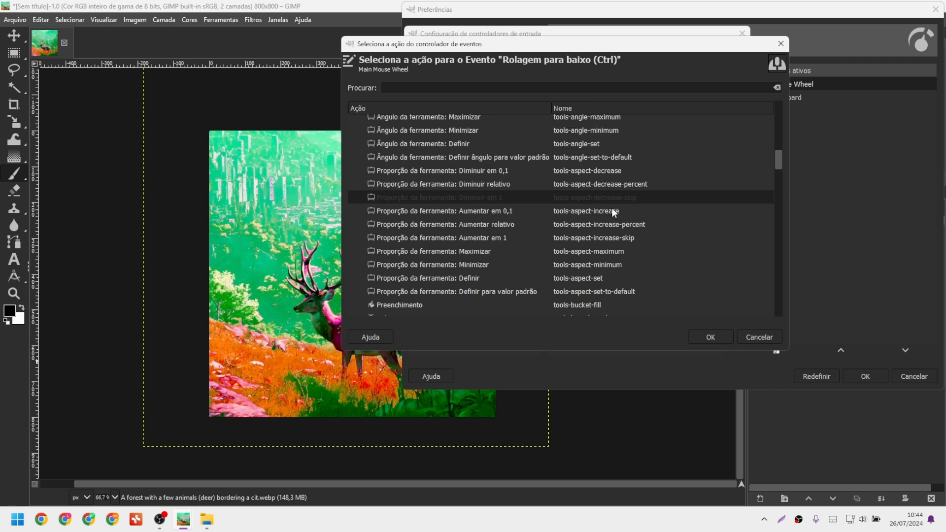
pyautogui.doubleClick(580, 197)
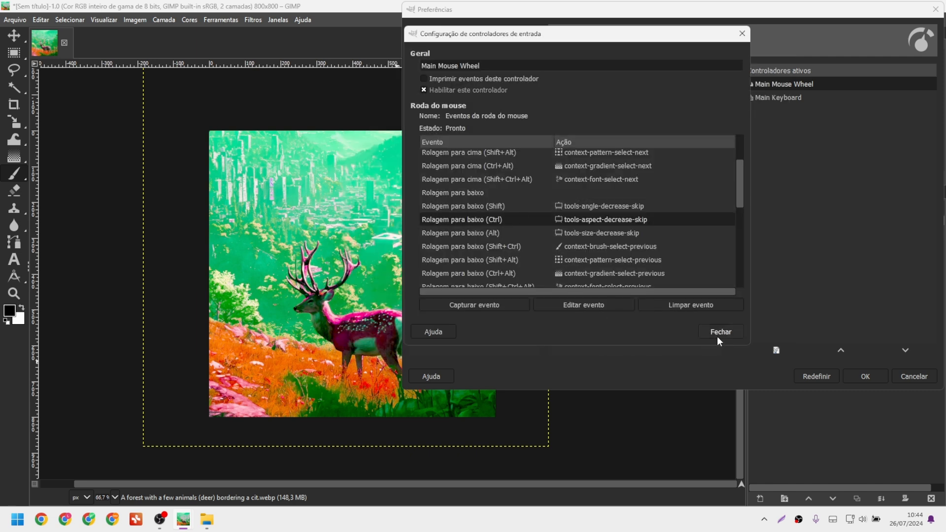
# Review the wheel event mappings, then close the controller settings and confirm Preferences with OK.
pyautogui.scroll(-4, 547, 242)
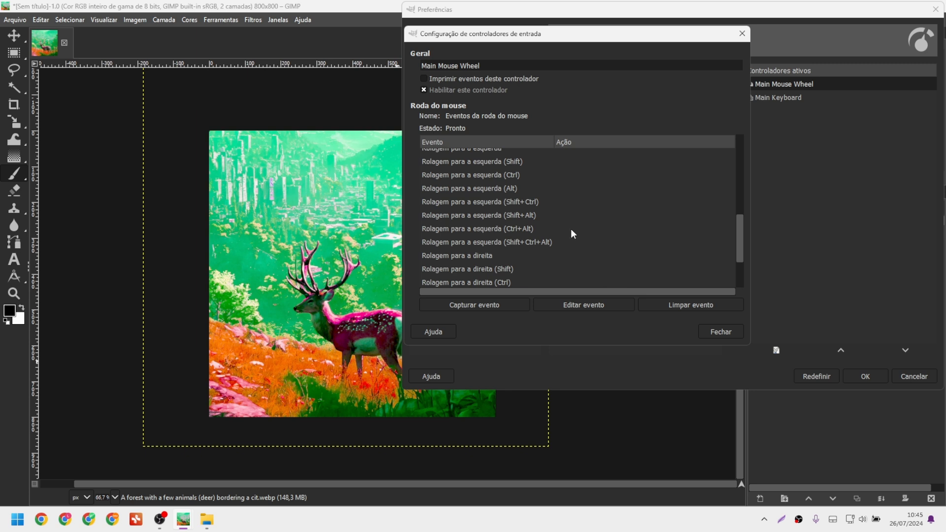
pyautogui.scroll(1, 573, 234)
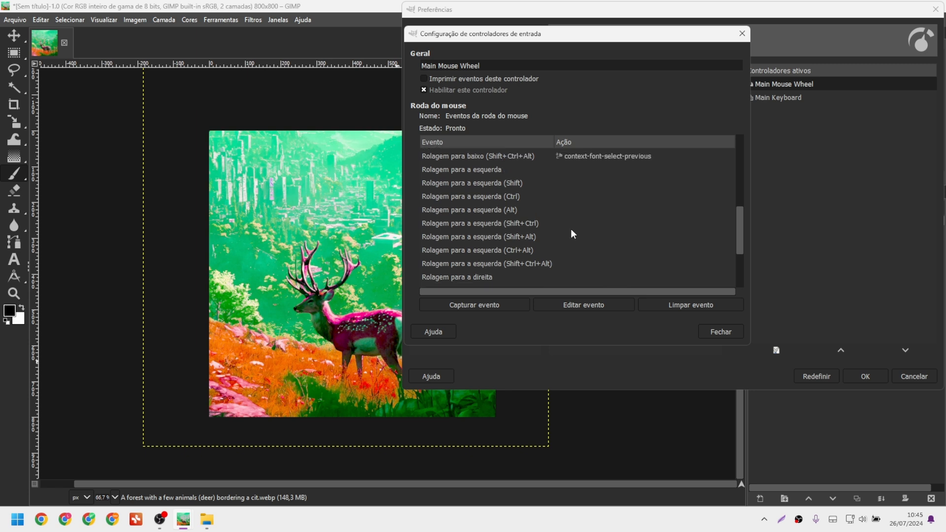
pyautogui.scroll(2, 574, 234)
pyautogui.scroll(-5, 573, 234)
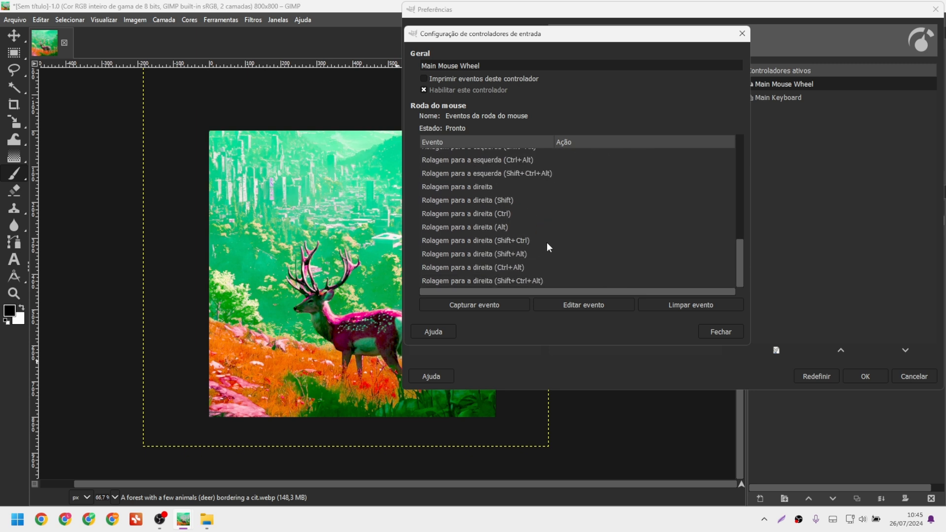
pyautogui.scroll(6, 547, 248)
pyautogui.scroll(2, 492, 243)
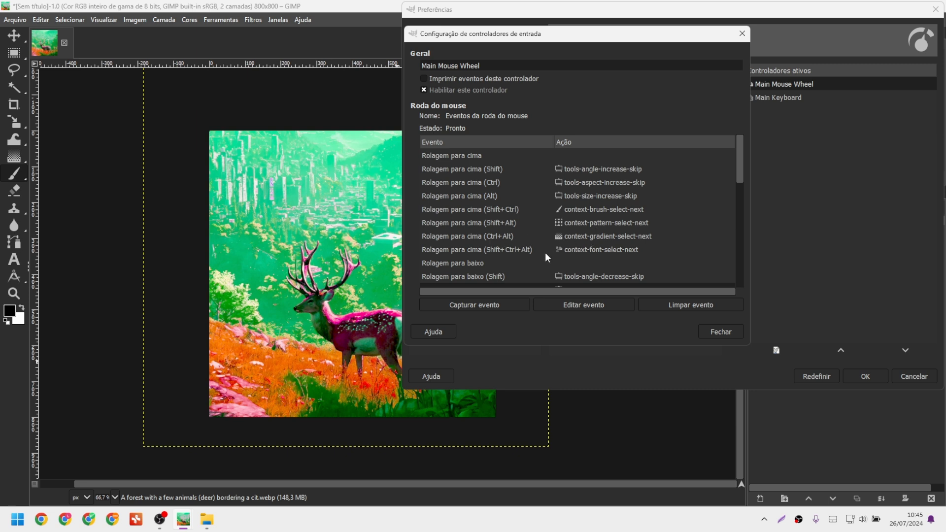
pyautogui.click(721, 331)
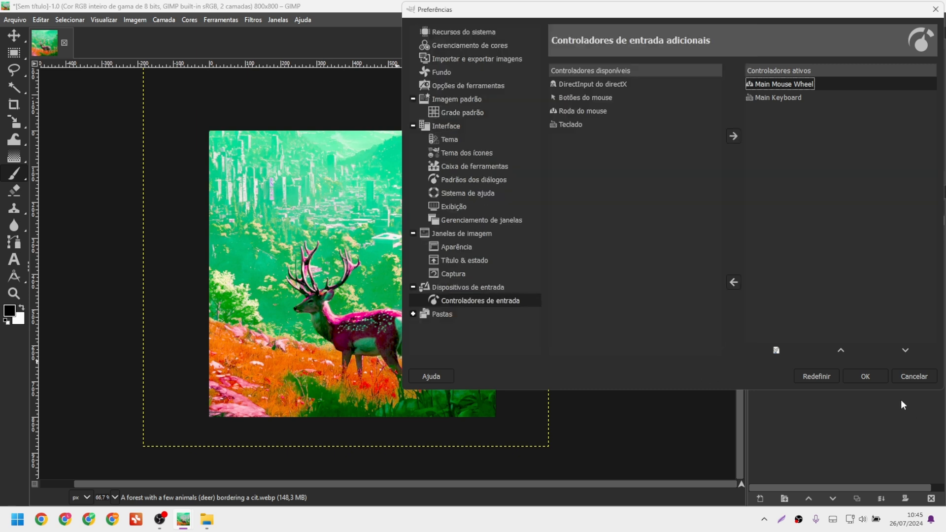
pyautogui.click(865, 377)
# Adjust the brush with Ctrl and Shift scrolling toward aspect -3,00 and angle 45,00.
pyautogui.scroll(-2, 387, 259)
pyautogui.scroll(-1, 387, 259)
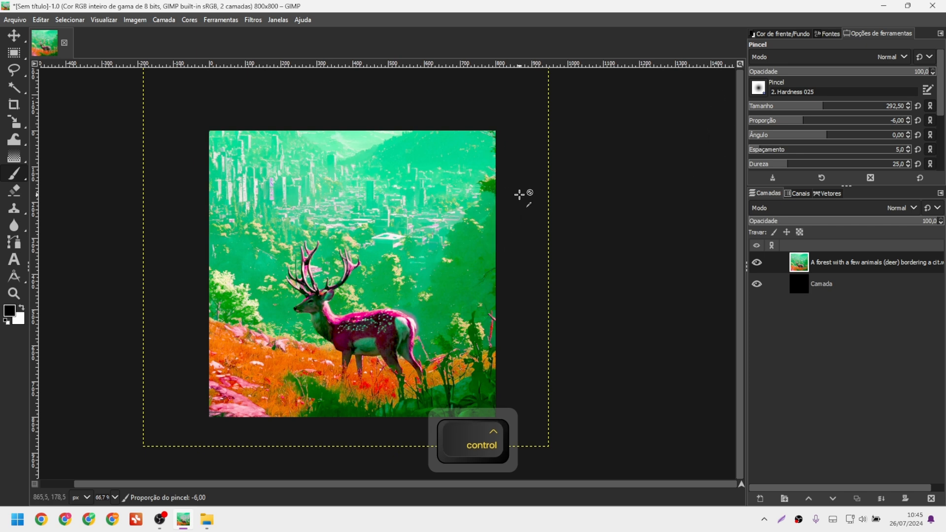
pyautogui.scroll(2, 521, 194)
pyautogui.scroll(13, 524, 190)
pyautogui.scroll(-12, 524, 190)
pyautogui.scroll(5, 516, 195)
pyautogui.scroll(-5, 517, 196)
pyautogui.scroll(-3, 517, 196)
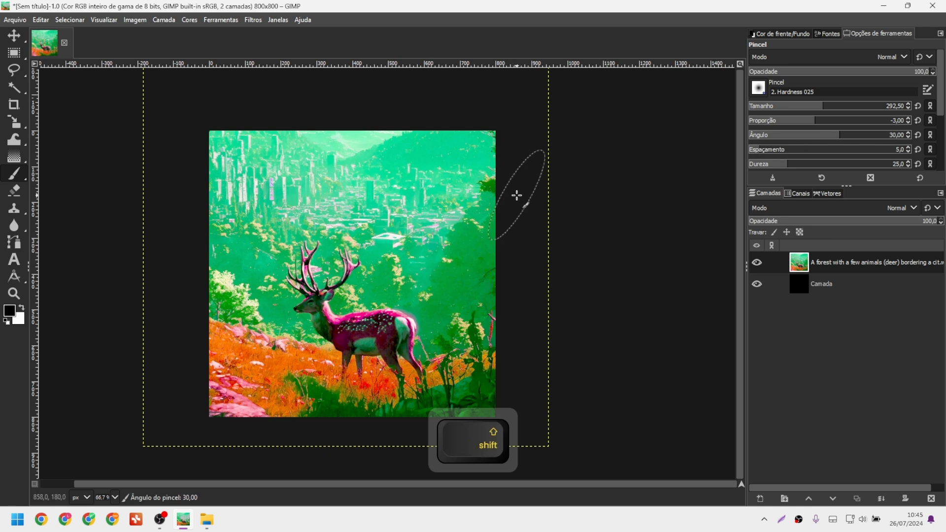
pyautogui.scroll(4, 519, 196)
pyautogui.scroll(-5, 518, 196)
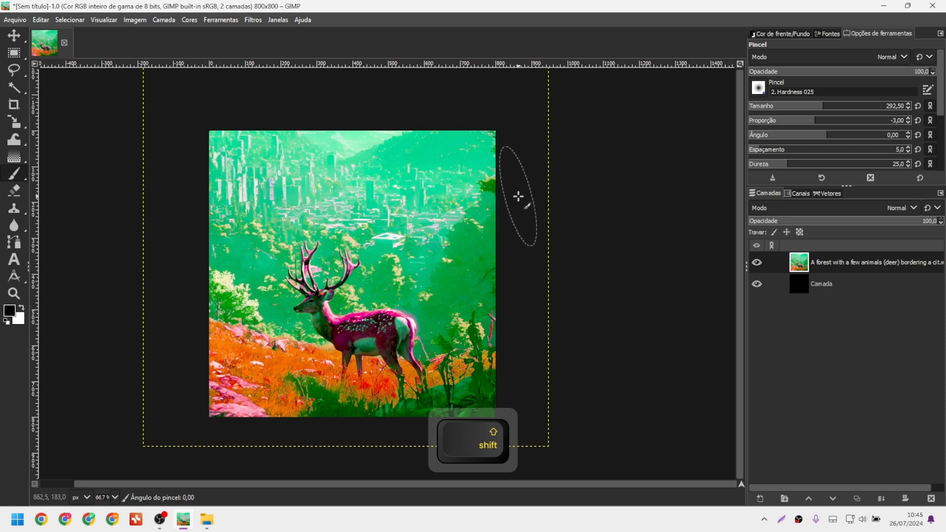
# Paint two crossing black strokes across the image and a short stroke over the deer.
pyautogui.moveTo(468, 171); pyautogui.dragTo(270, 277)
pyautogui.scroll(5, 491, 209)
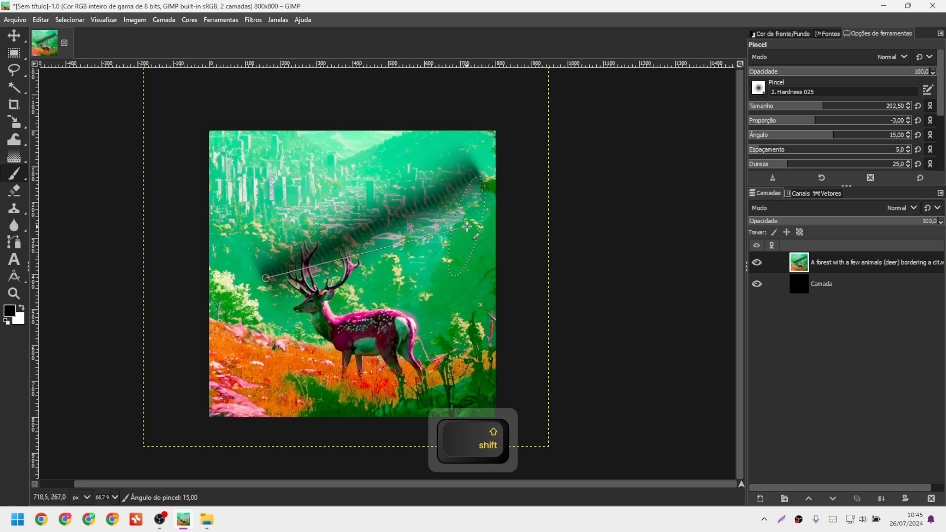
pyautogui.moveTo(342, 168); pyautogui.dragTo(499, 294)
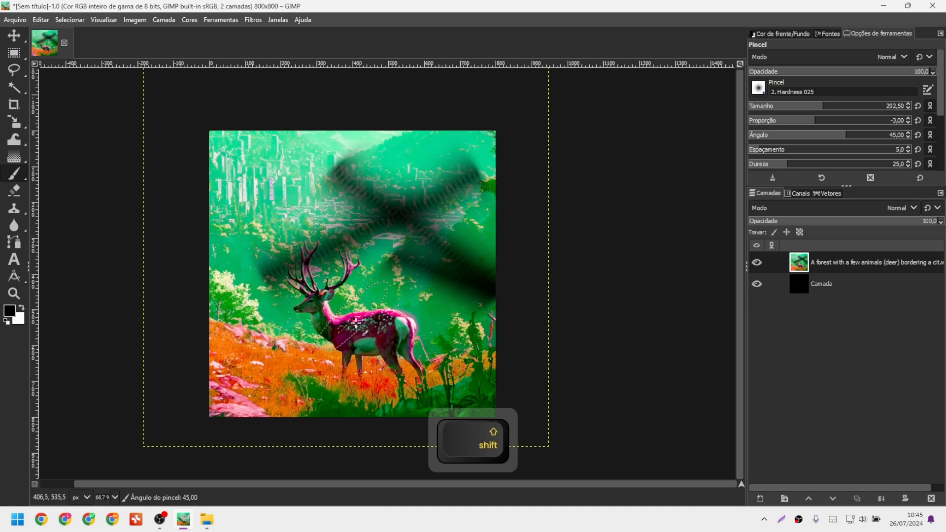
pyautogui.moveTo(325, 307); pyautogui.dragTo(385, 316)
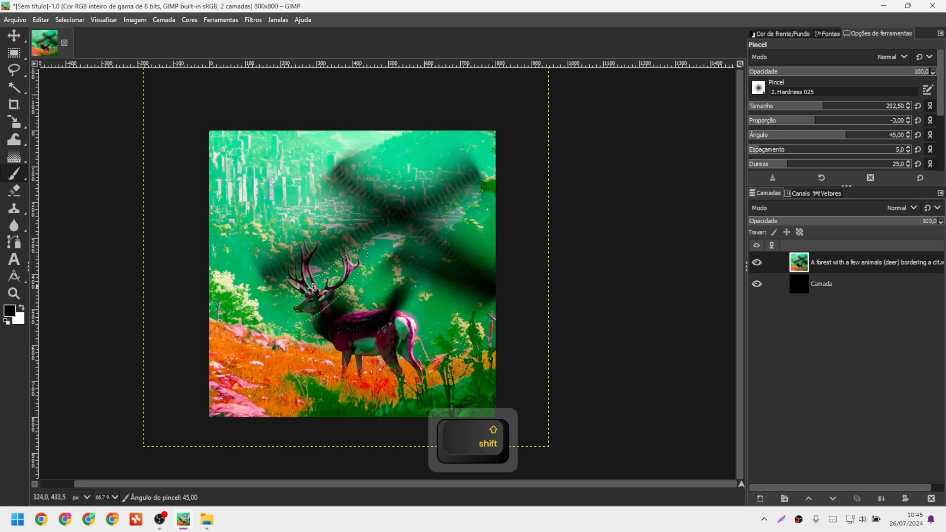